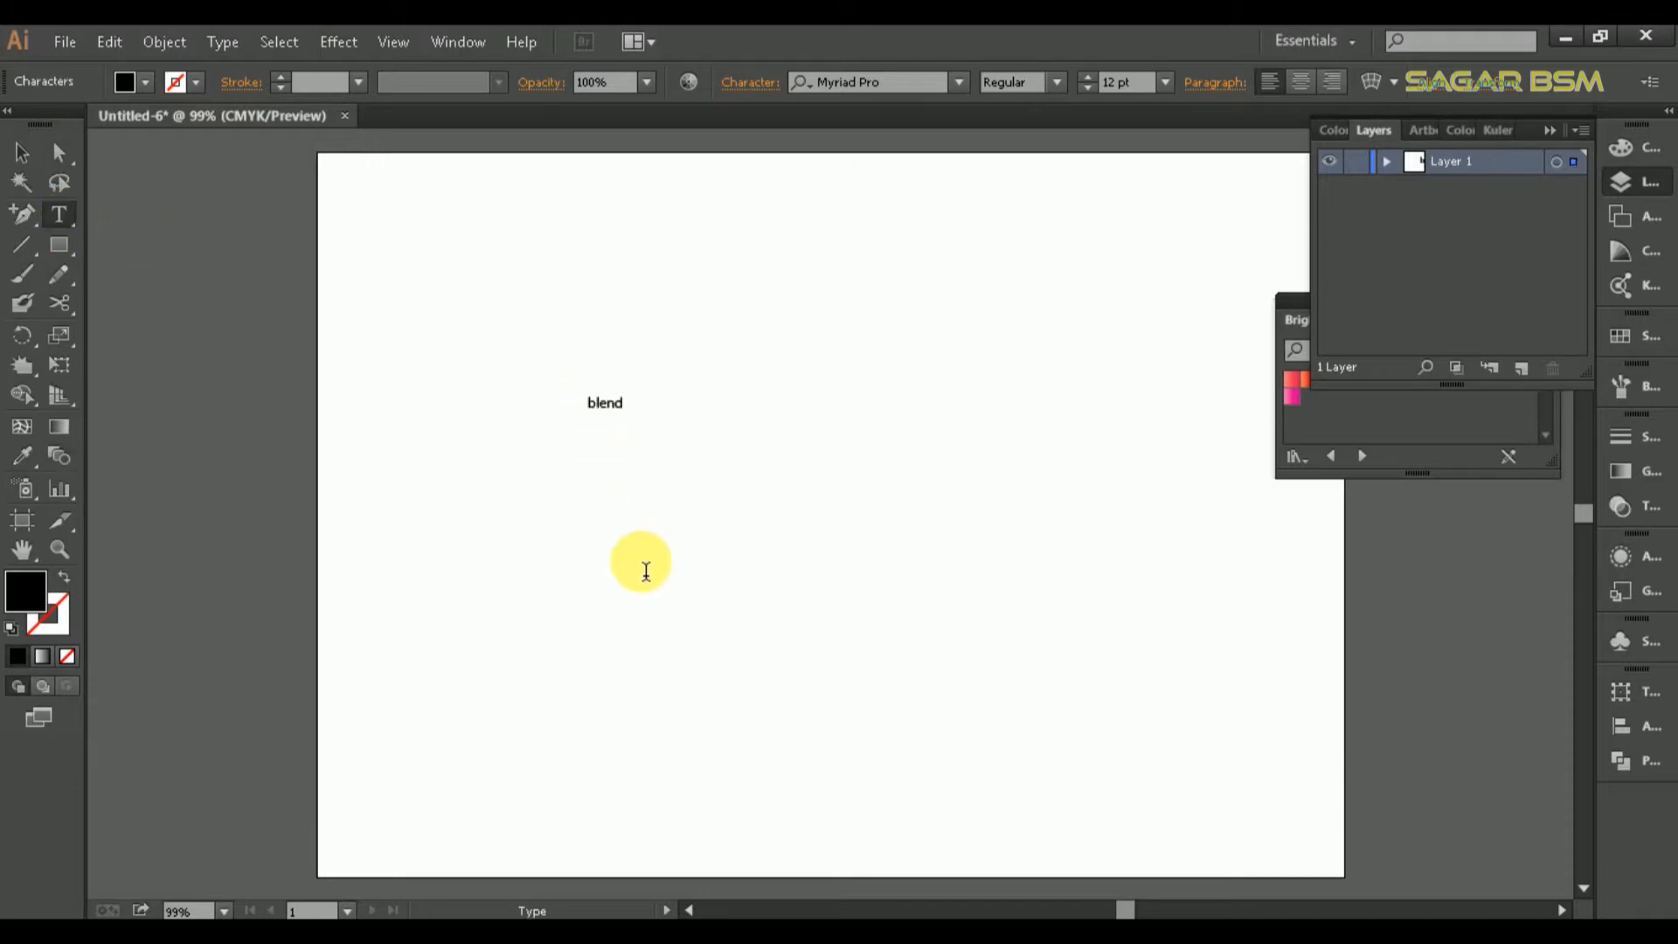
- Apply All Caps to the word "blend" on the artboard
{"action": "left_click_drag", "start_coordinate": [626, 407], "coordinate": [573, 402]}
{"action": "left_click", "coordinate": [748, 84]}
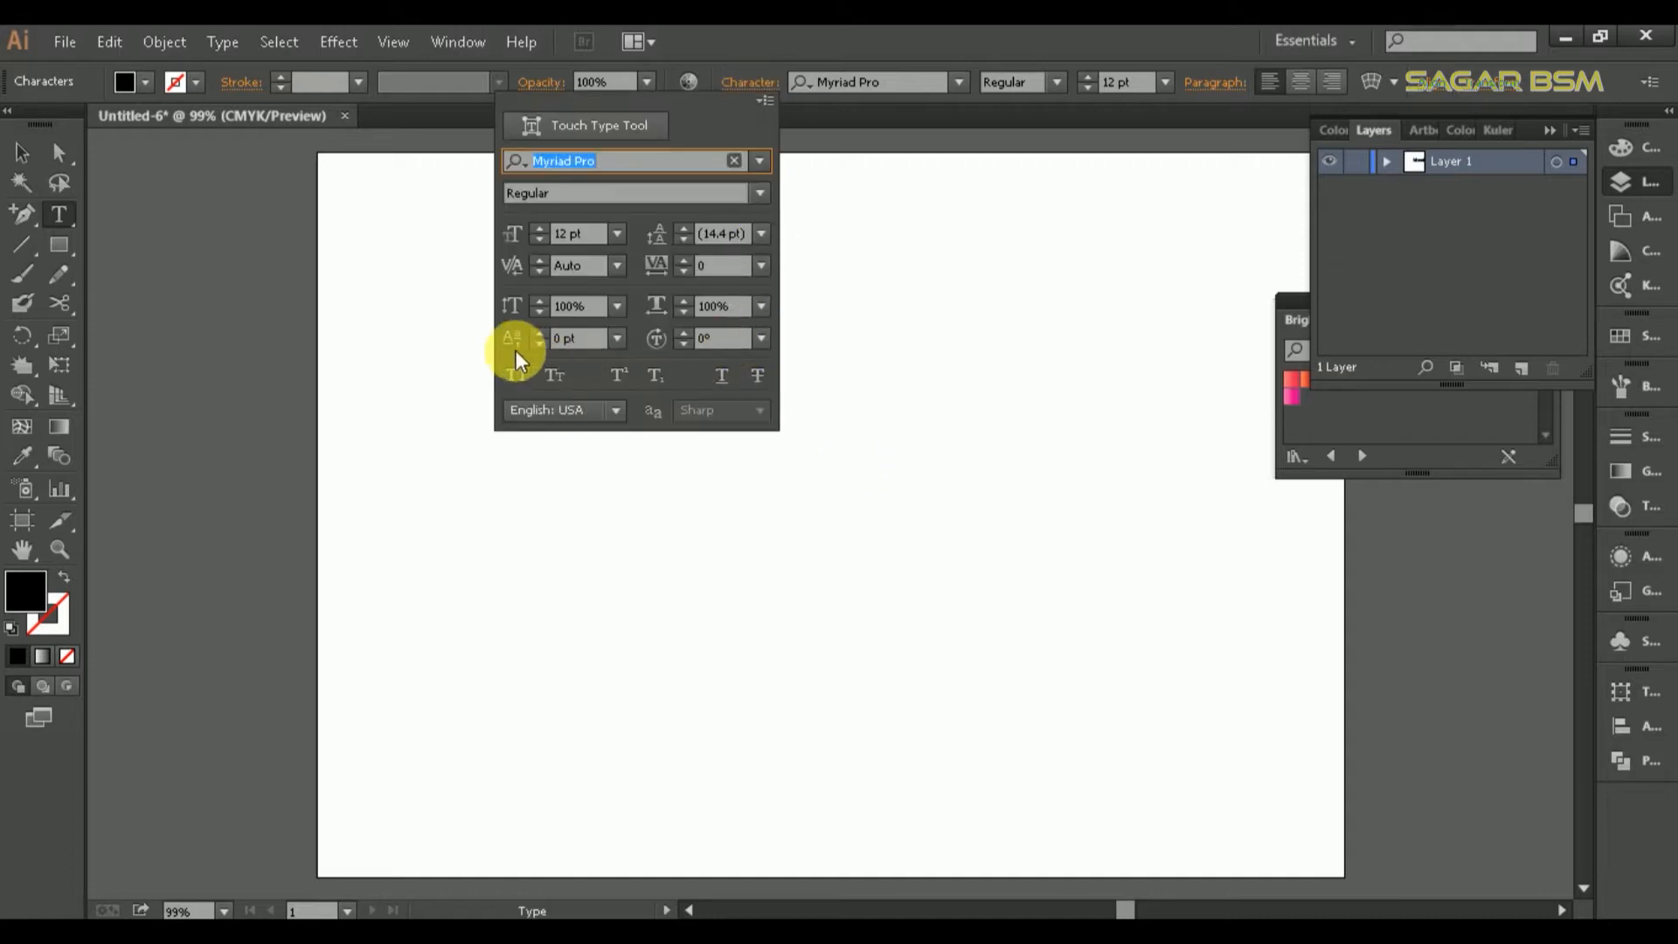
{"action": "left_click", "coordinate": [518, 374]}
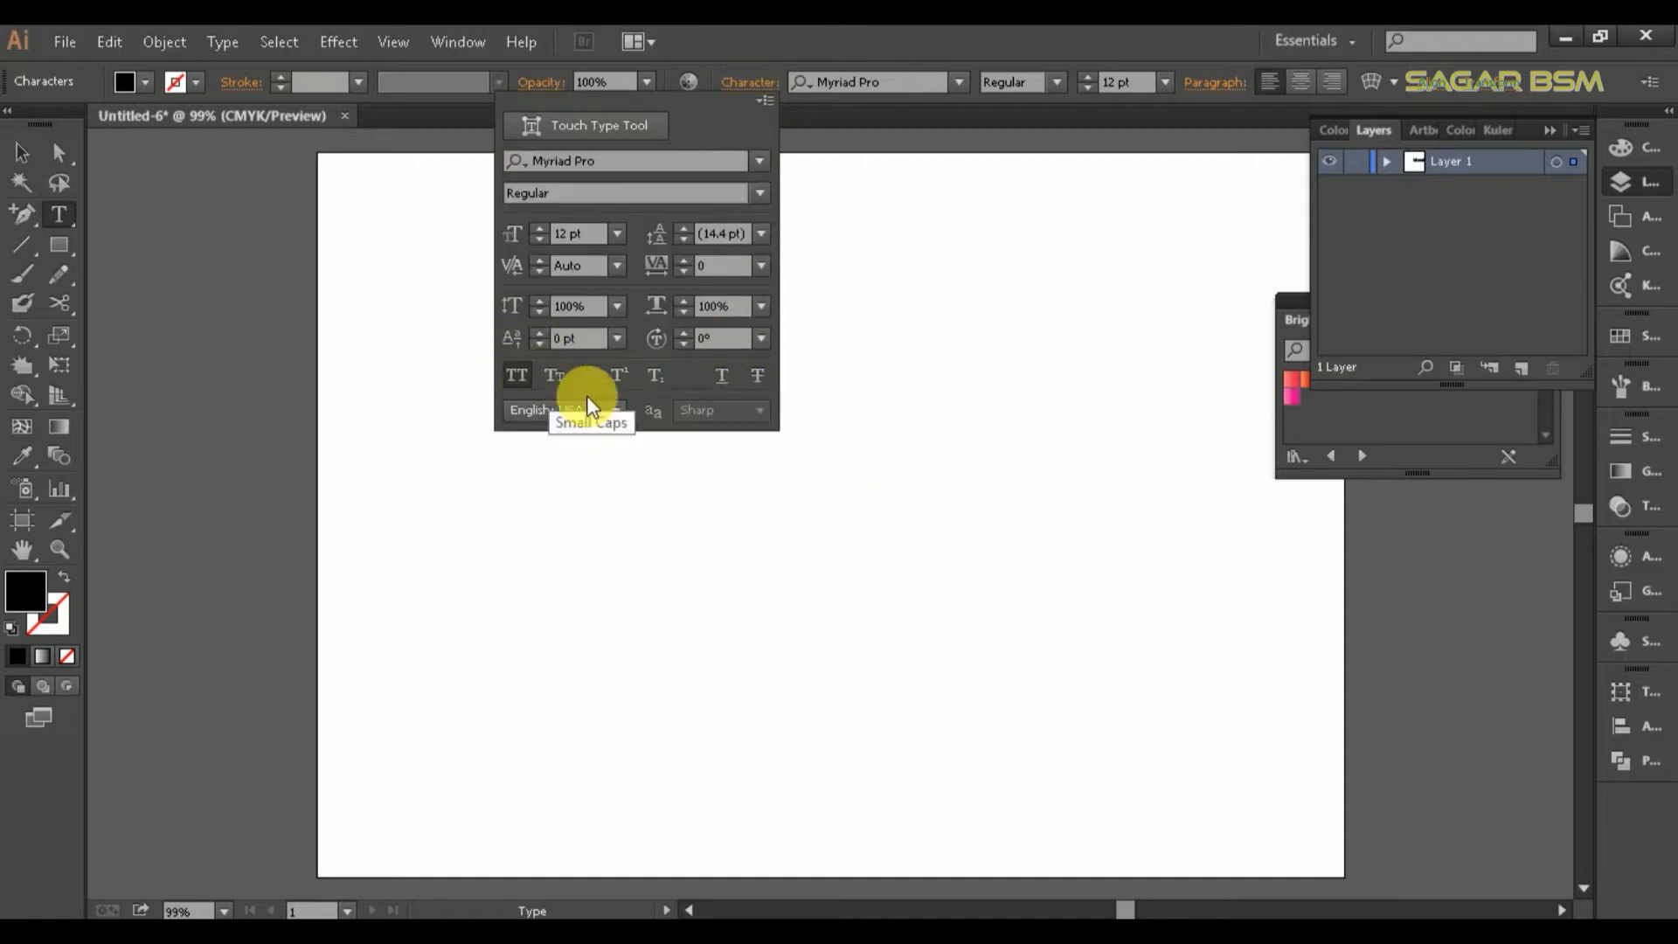
{"action": "left_click", "coordinate": [904, 82]}
- Enlarge the BLEND text to about 142 pt and place it near the middle of the artboard
{"action": "left_click", "coordinate": [23, 154]}
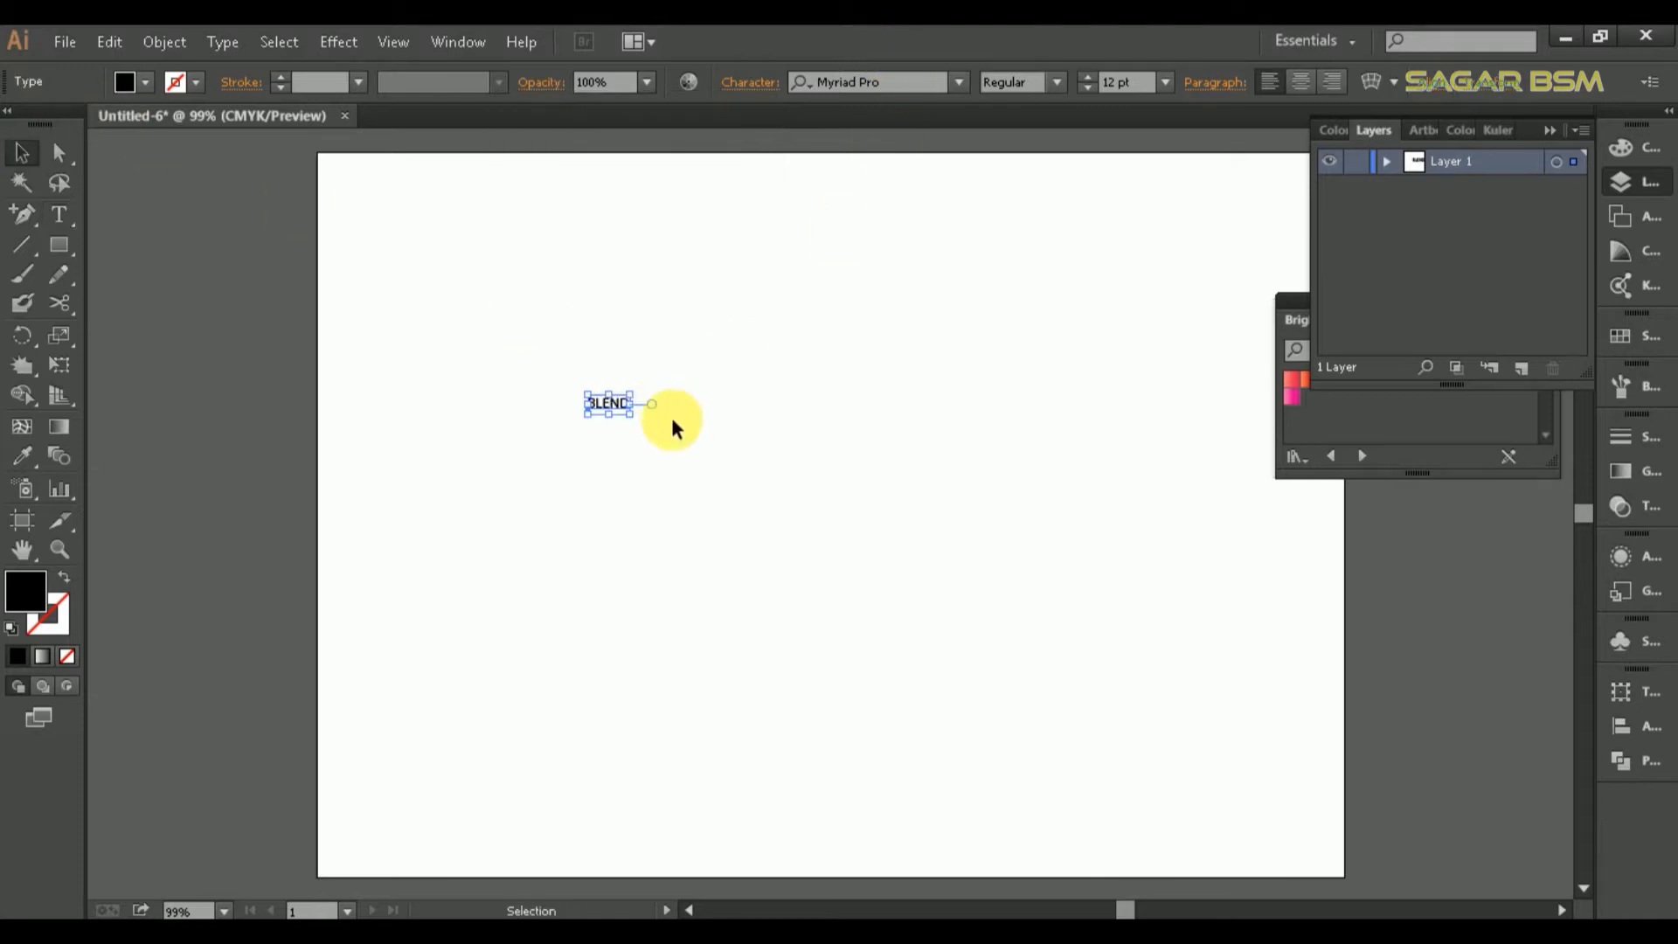
{"action": "left_click_drag", "start_coordinate": [637, 425], "coordinate": [1084, 728]}
{"action": "left_click_drag", "start_coordinate": [965, 576], "coordinate": [942, 533]}
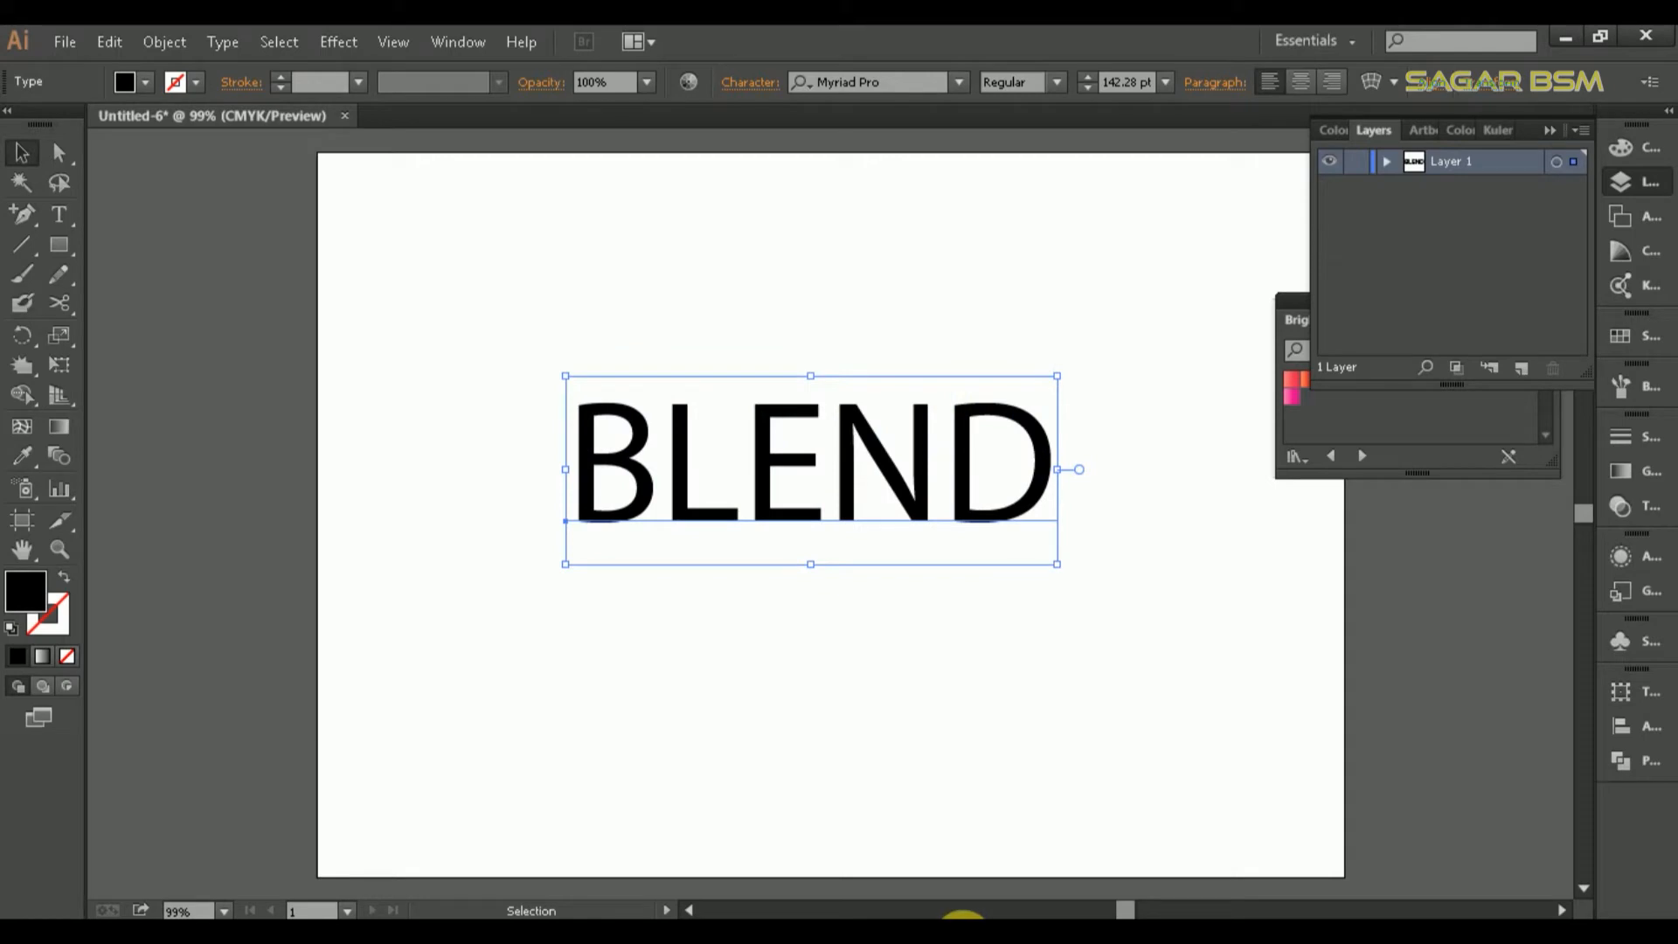
{"action": "left_click", "coordinate": [971, 935]}
{"action": "left_click", "coordinate": [612, 799]}
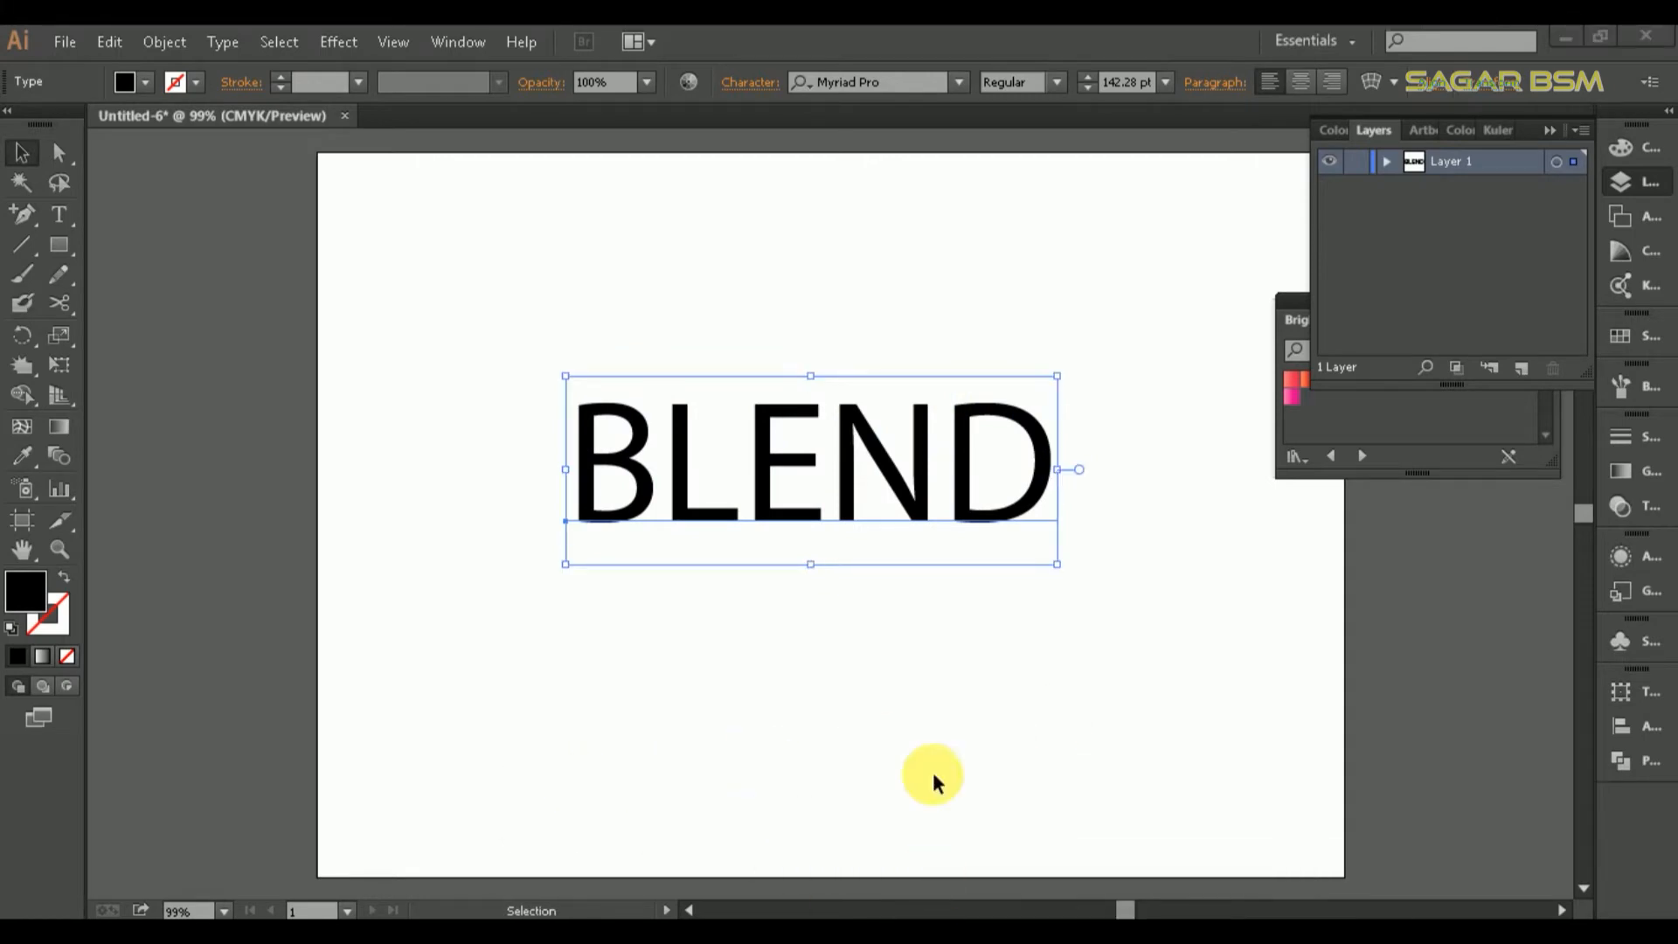
- Duplicate the BLEND text lower on the artboard, then scale the upper one to about 100 pt and centre it above the other
{"action": "left_click_drag", "start_coordinate": [929, 512], "coordinate": [915, 665]}
{"action": "left_click_drag", "start_coordinate": [915, 311], "coordinate": [921, 409]}
{"action": "left_click_drag", "start_coordinate": [1074, 294], "coordinate": [1049, 325]}
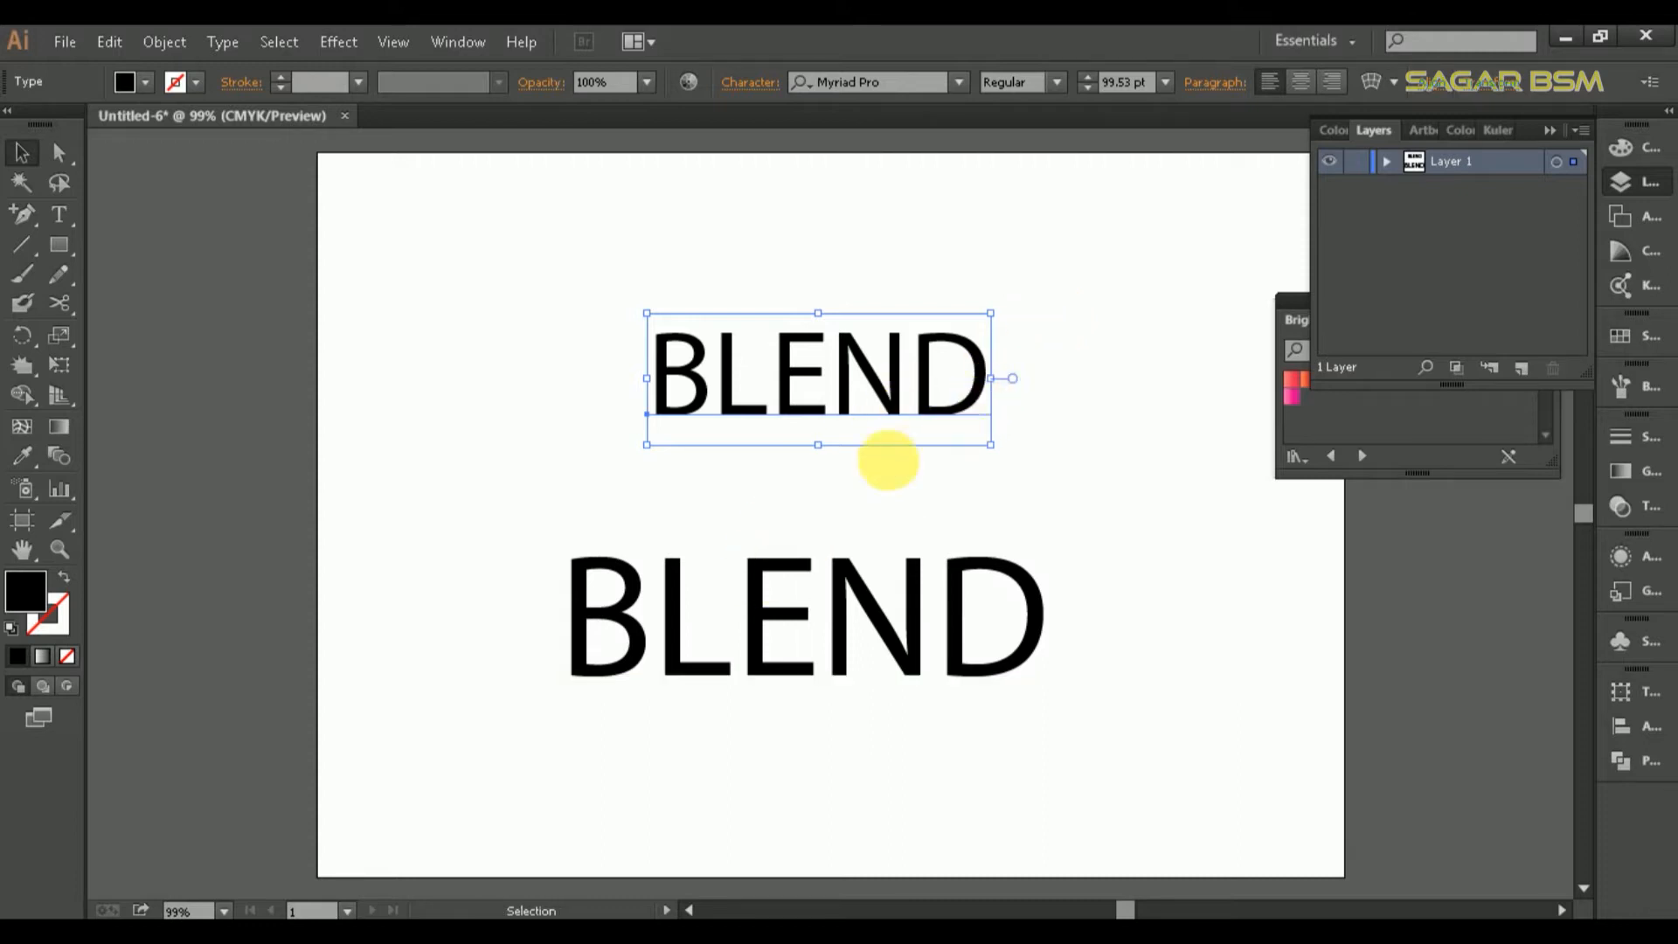
{"action": "left_click", "coordinate": [42, 655]}
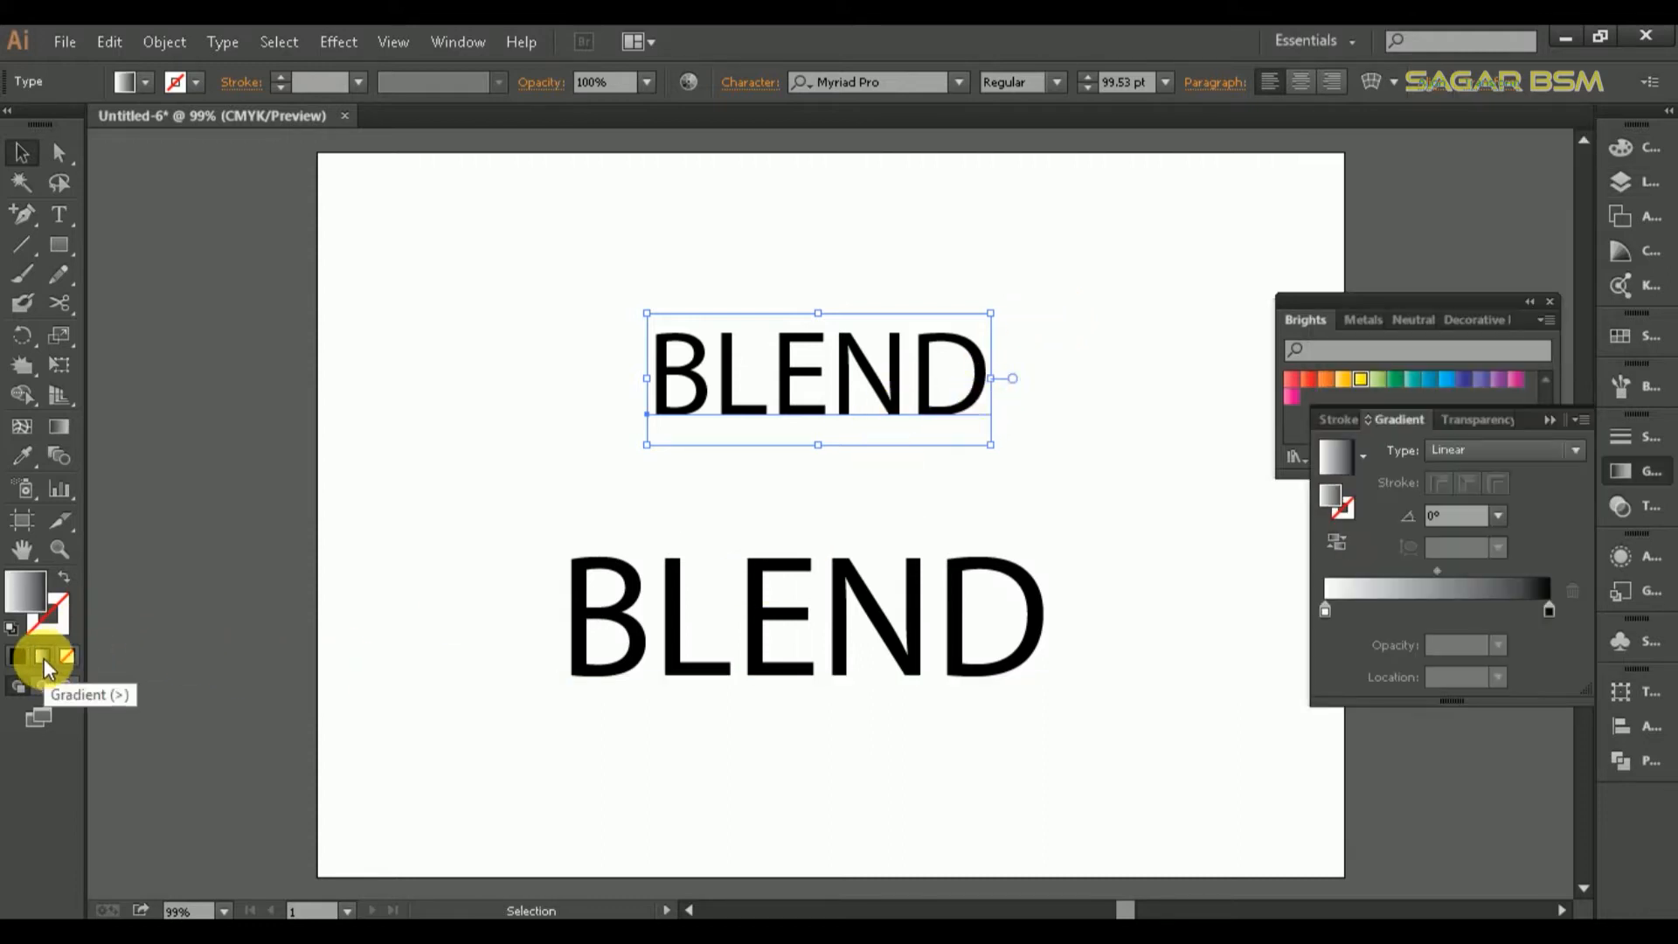
{"action": "left_click", "coordinate": [528, 336]}
{"action": "left_click_drag", "start_coordinate": [524, 315], "coordinate": [936, 655]}
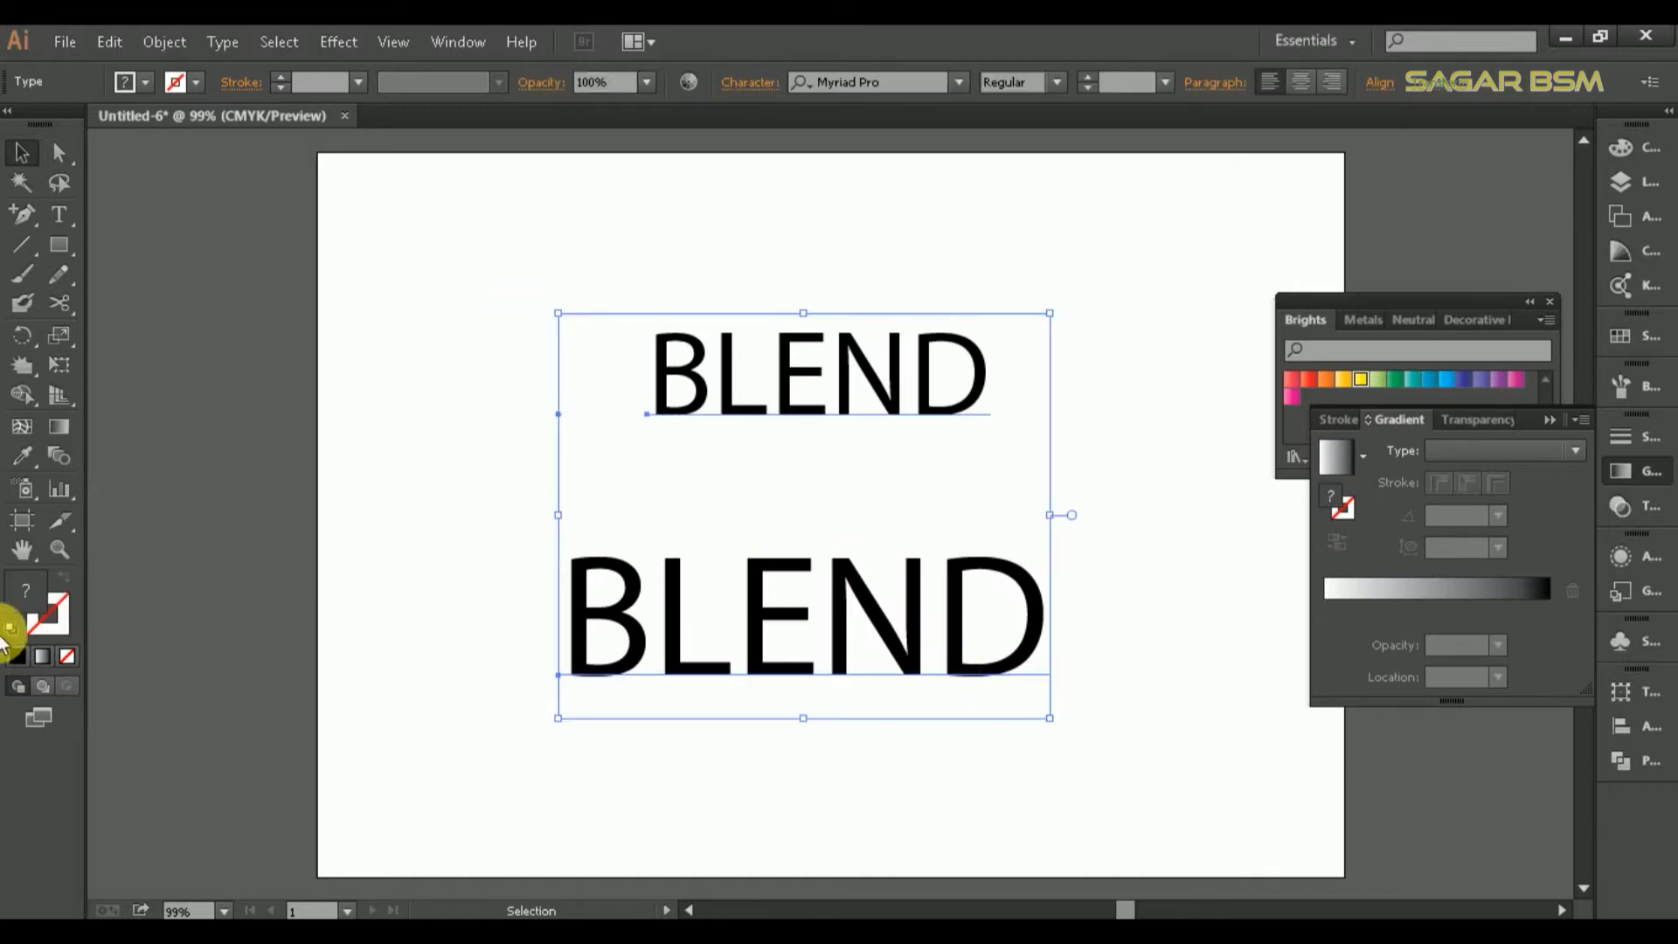
{"action": "left_click", "coordinate": [529, 547]}
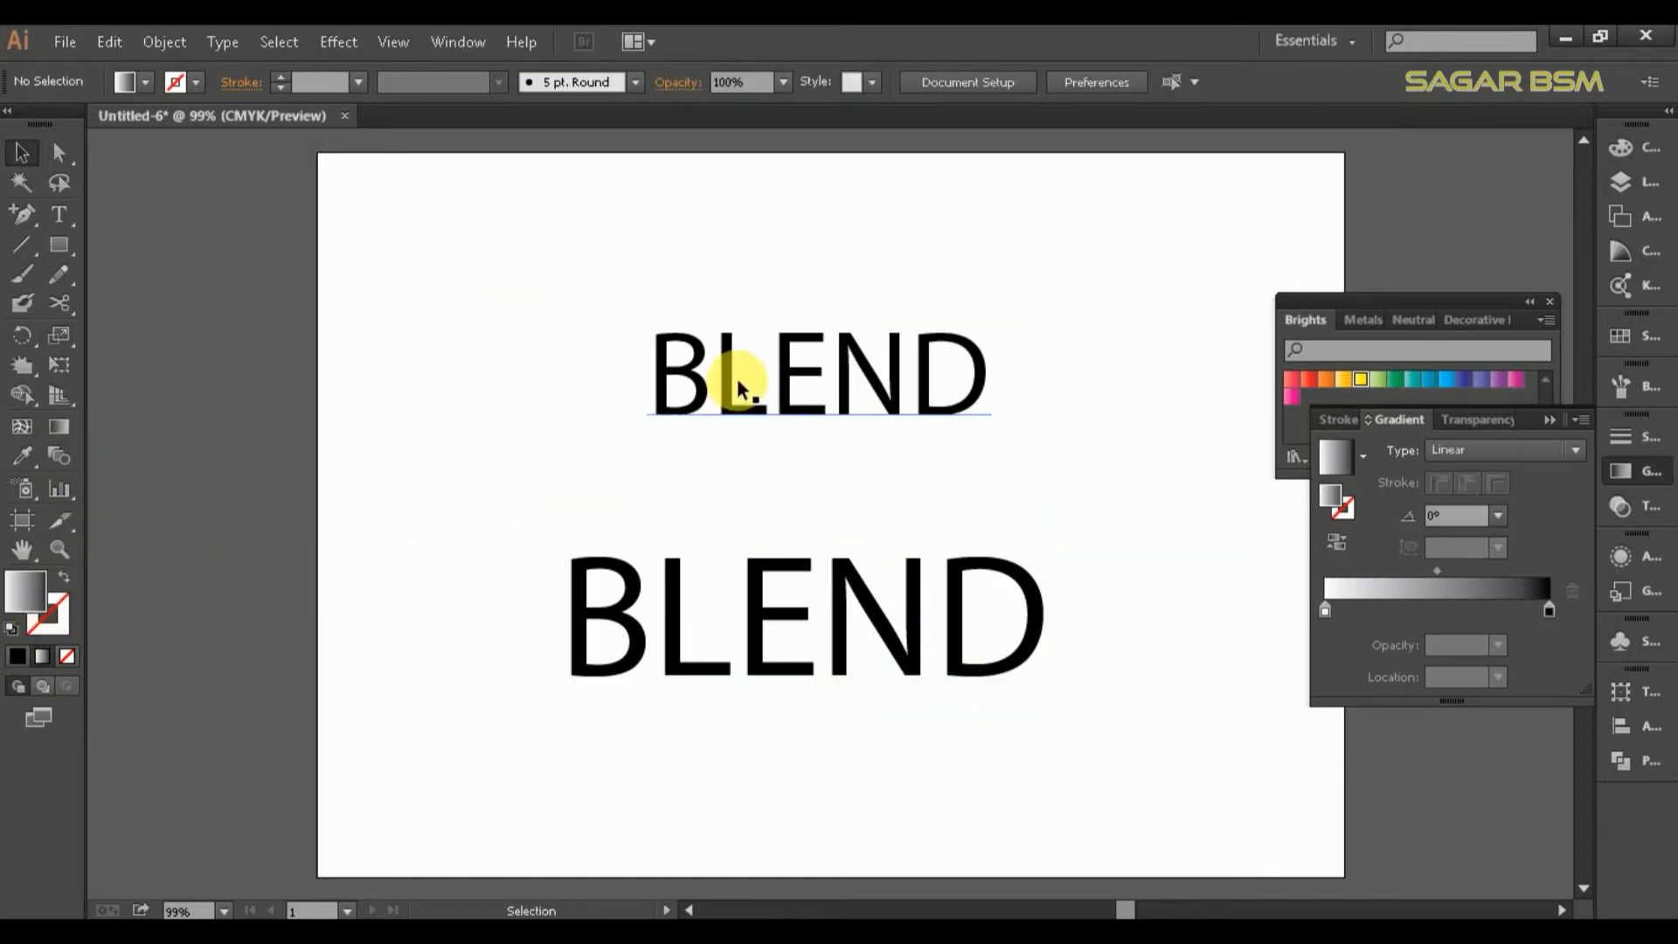
{"action": "left_click", "coordinate": [700, 401]}
{"action": "left_click", "coordinate": [18, 655]}
{"action": "left_click", "coordinate": [442, 480]}
{"action": "left_click_drag", "start_coordinate": [487, 369], "coordinate": [717, 628]}
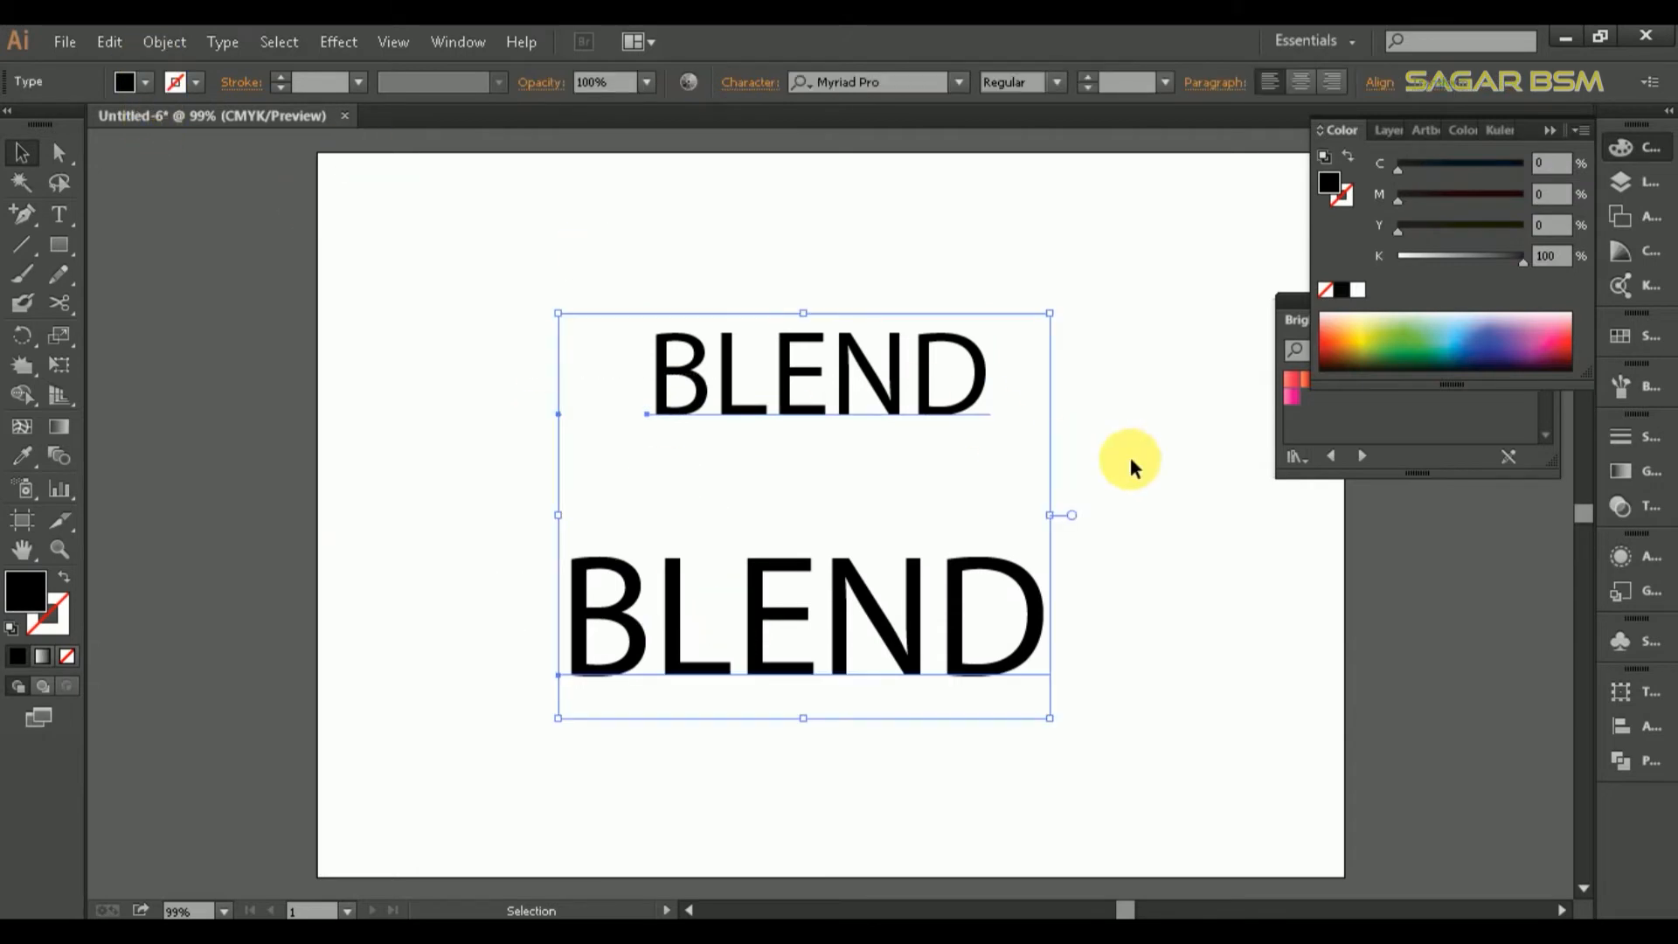
{"action": "left_click", "coordinate": [1184, 546]}
{"action": "left_click_drag", "start_coordinate": [952, 350], "coordinate": [874, 600]}
{"action": "key", "text": "ctrl+z"}
- Fill both BLEND texts with red, using magenta 100, yellow 100 and black 0
{"action": "left_click", "coordinate": [1024, 559], "text": "shift"}
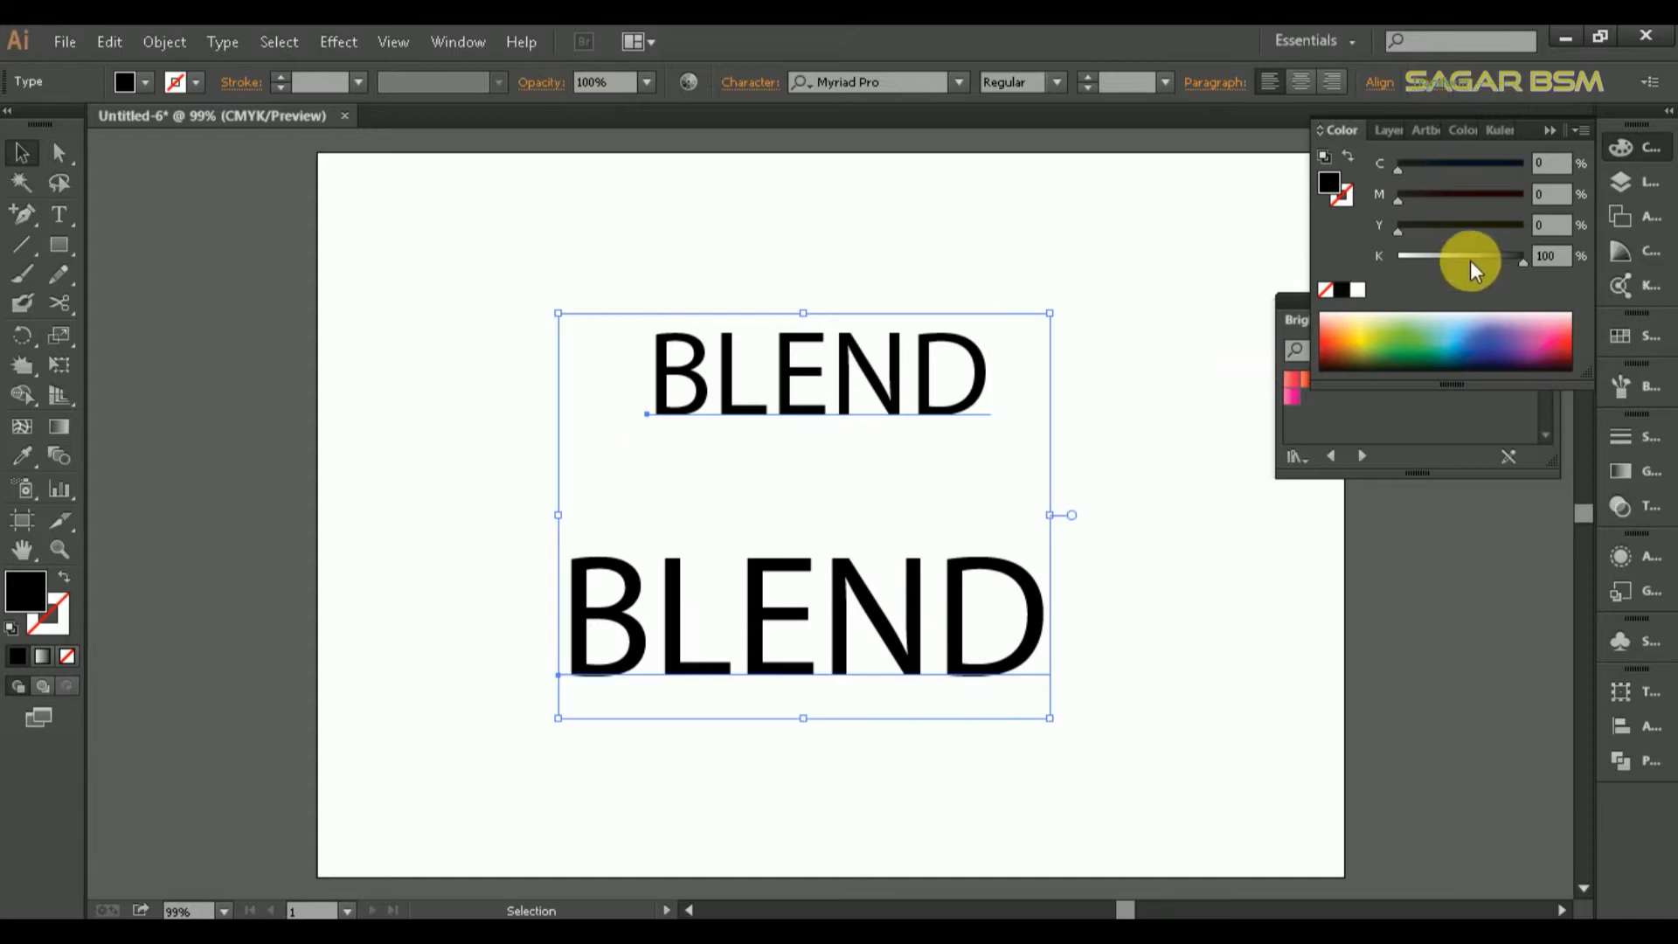
{"action": "left_click_drag", "start_coordinate": [1514, 261], "coordinate": [1399, 257]}
{"action": "left_click_drag", "start_coordinate": [1502, 201], "coordinate": [1526, 231]}
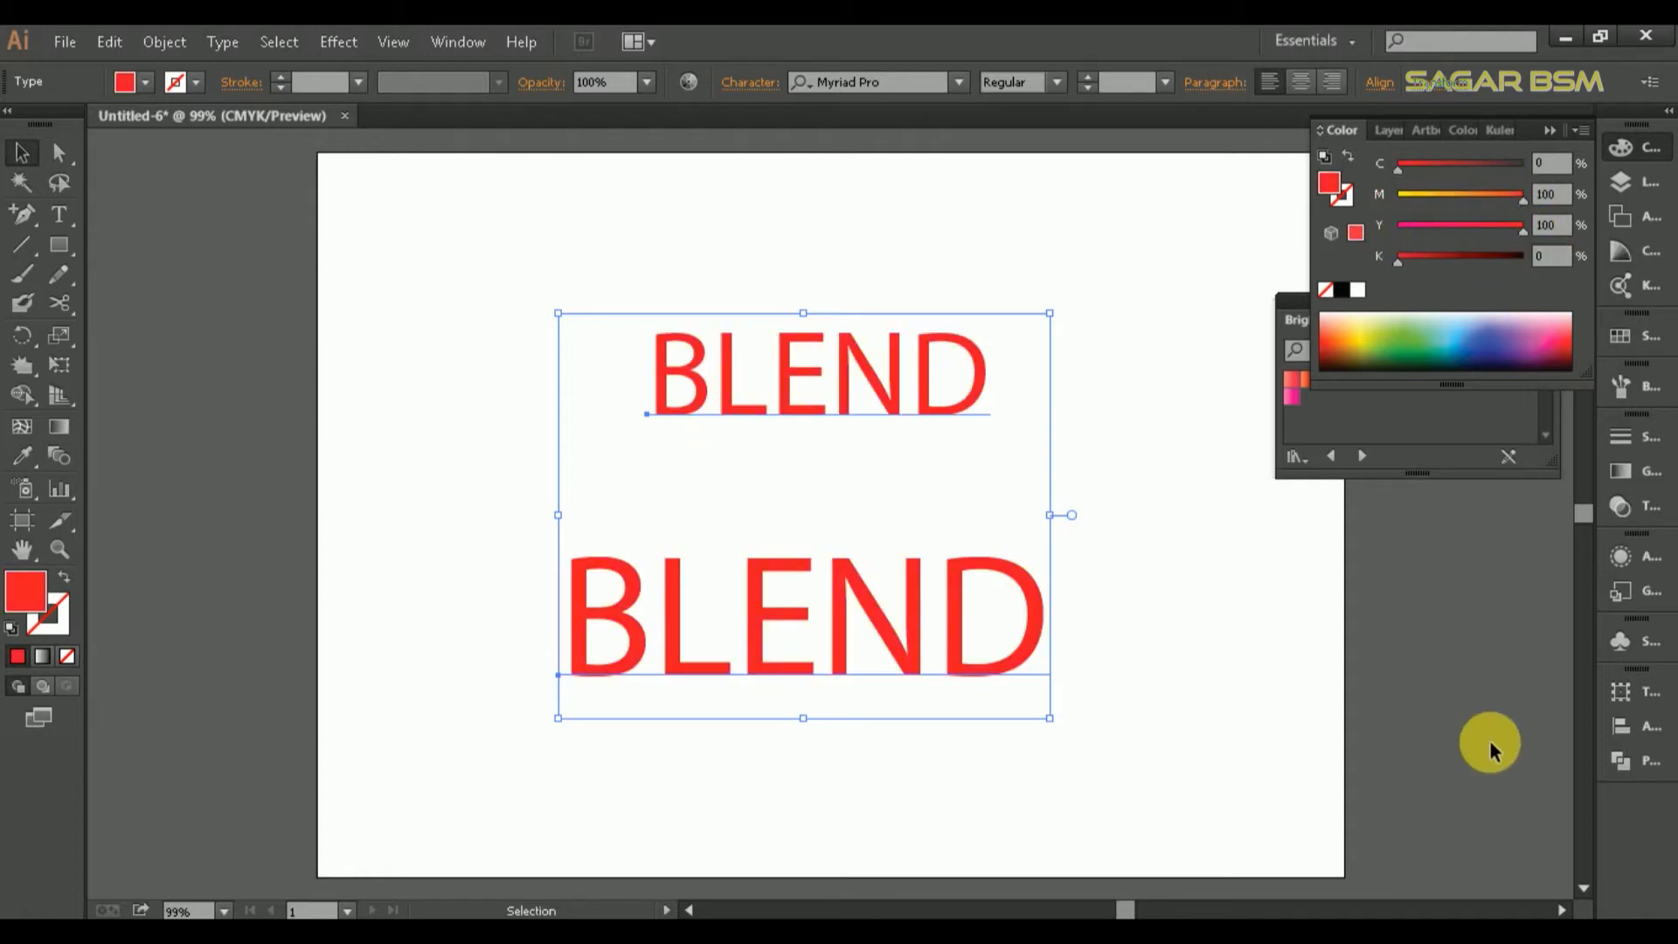
{"action": "left_click", "coordinate": [1510, 932]}
{"action": "scroll", "coordinate": [1515, 839], "scroll_direction": "down", "scroll_amount": 2}
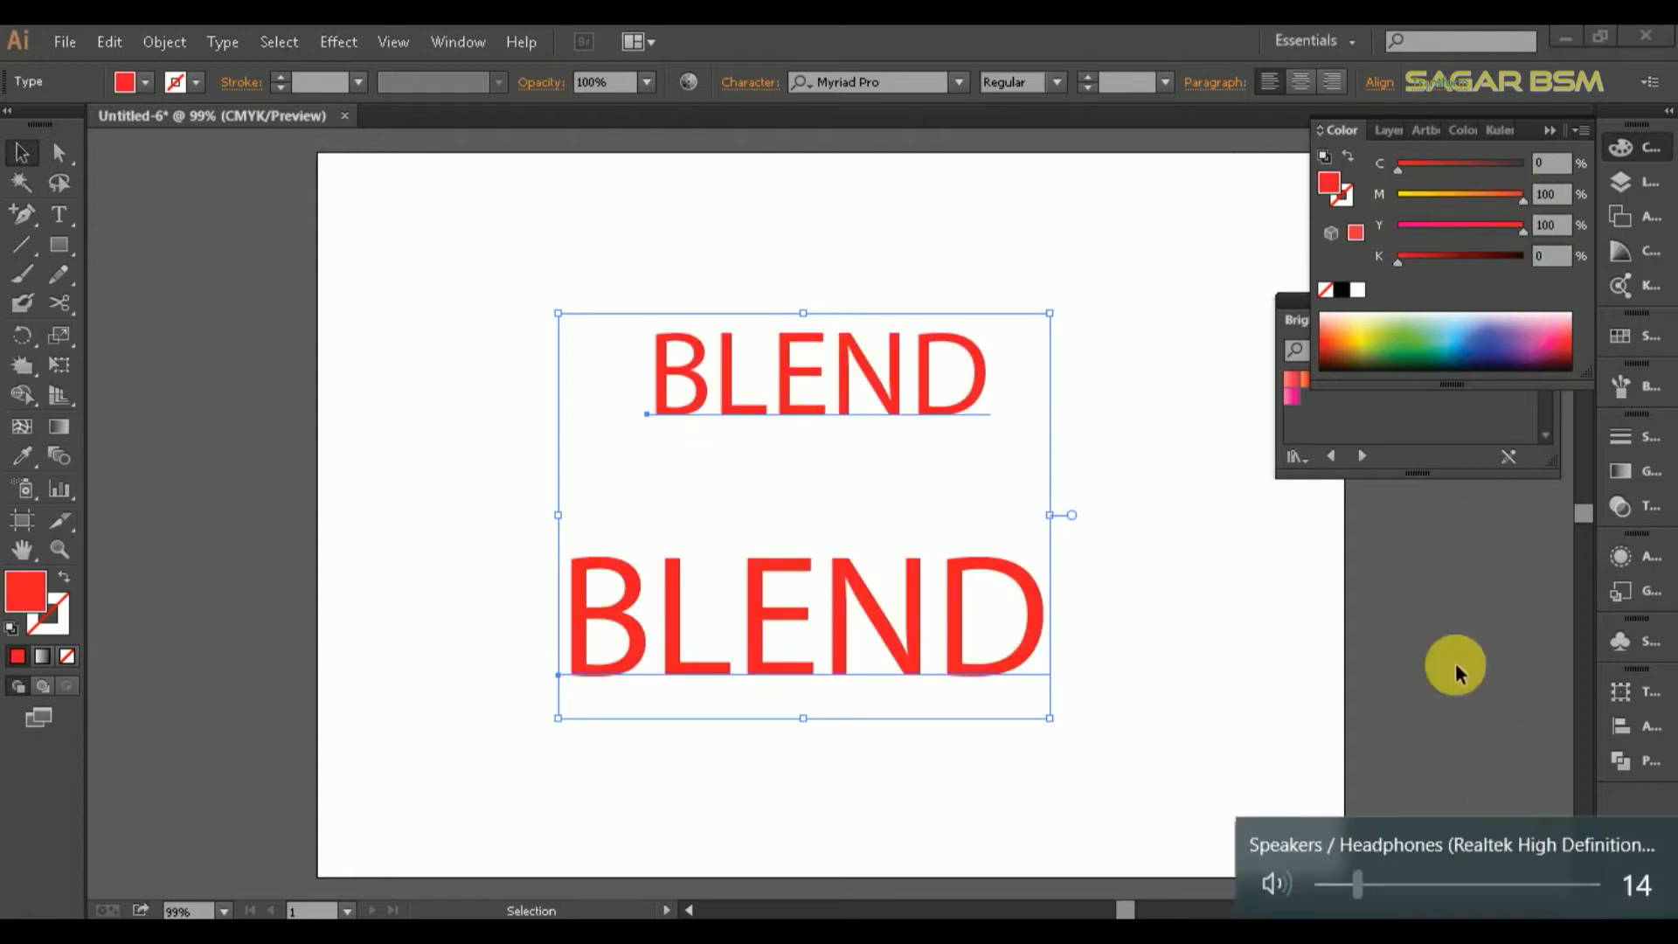
- Darken the smaller upper BLEND text to black by setting its K value to 100
{"action": "left_click", "coordinate": [1046, 400]}
{"action": "left_click", "coordinate": [962, 395]}
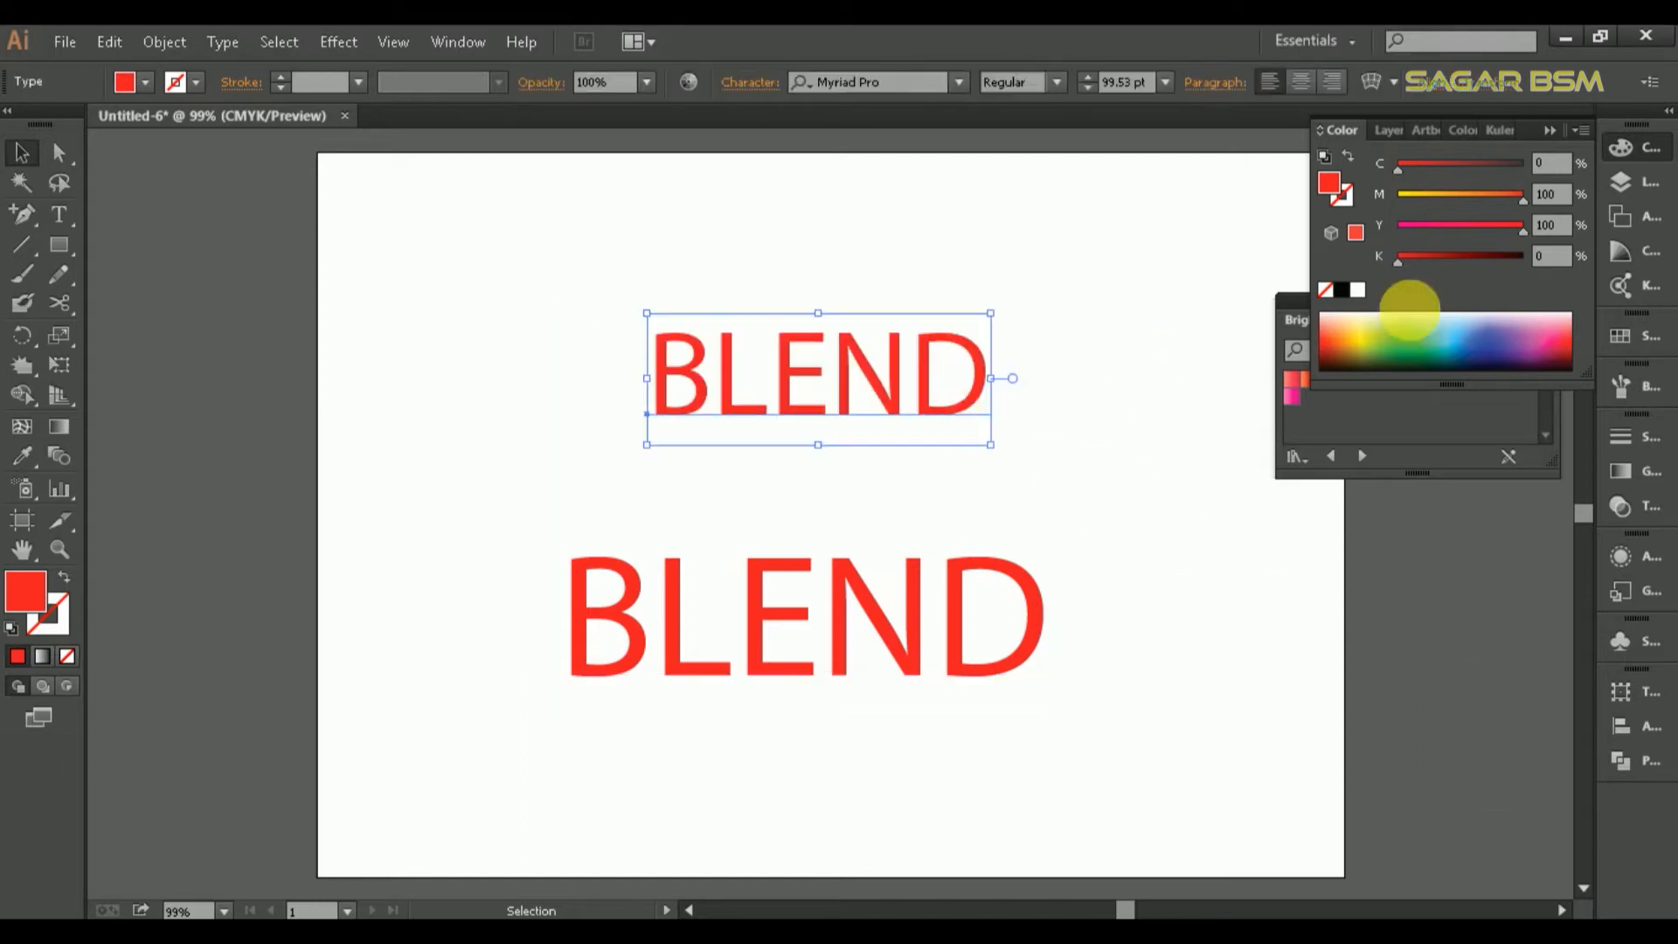
{"action": "left_click_drag", "start_coordinate": [1432, 262], "coordinate": [1524, 259]}
{"action": "left_click", "coordinate": [1056, 532]}
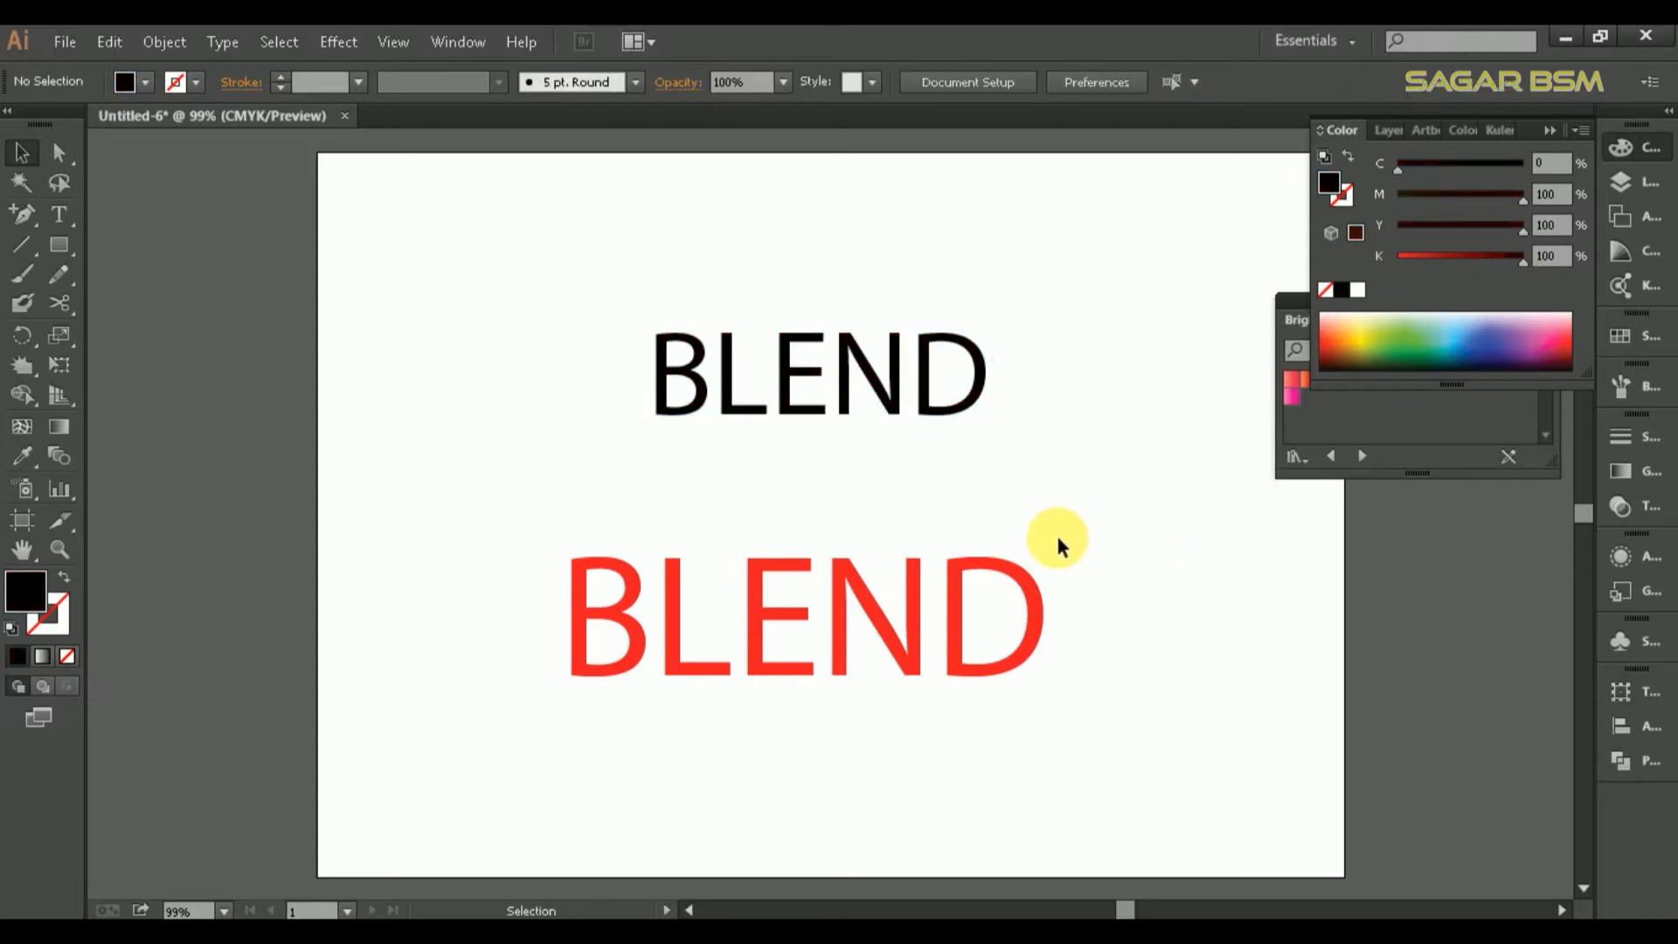
- Select both BLEND texts and make a blend between the black one and the red one
{"action": "left_click_drag", "start_coordinate": [893, 633], "coordinate": [671, 515]}
{"action": "left_click", "coordinate": [70, 450]}
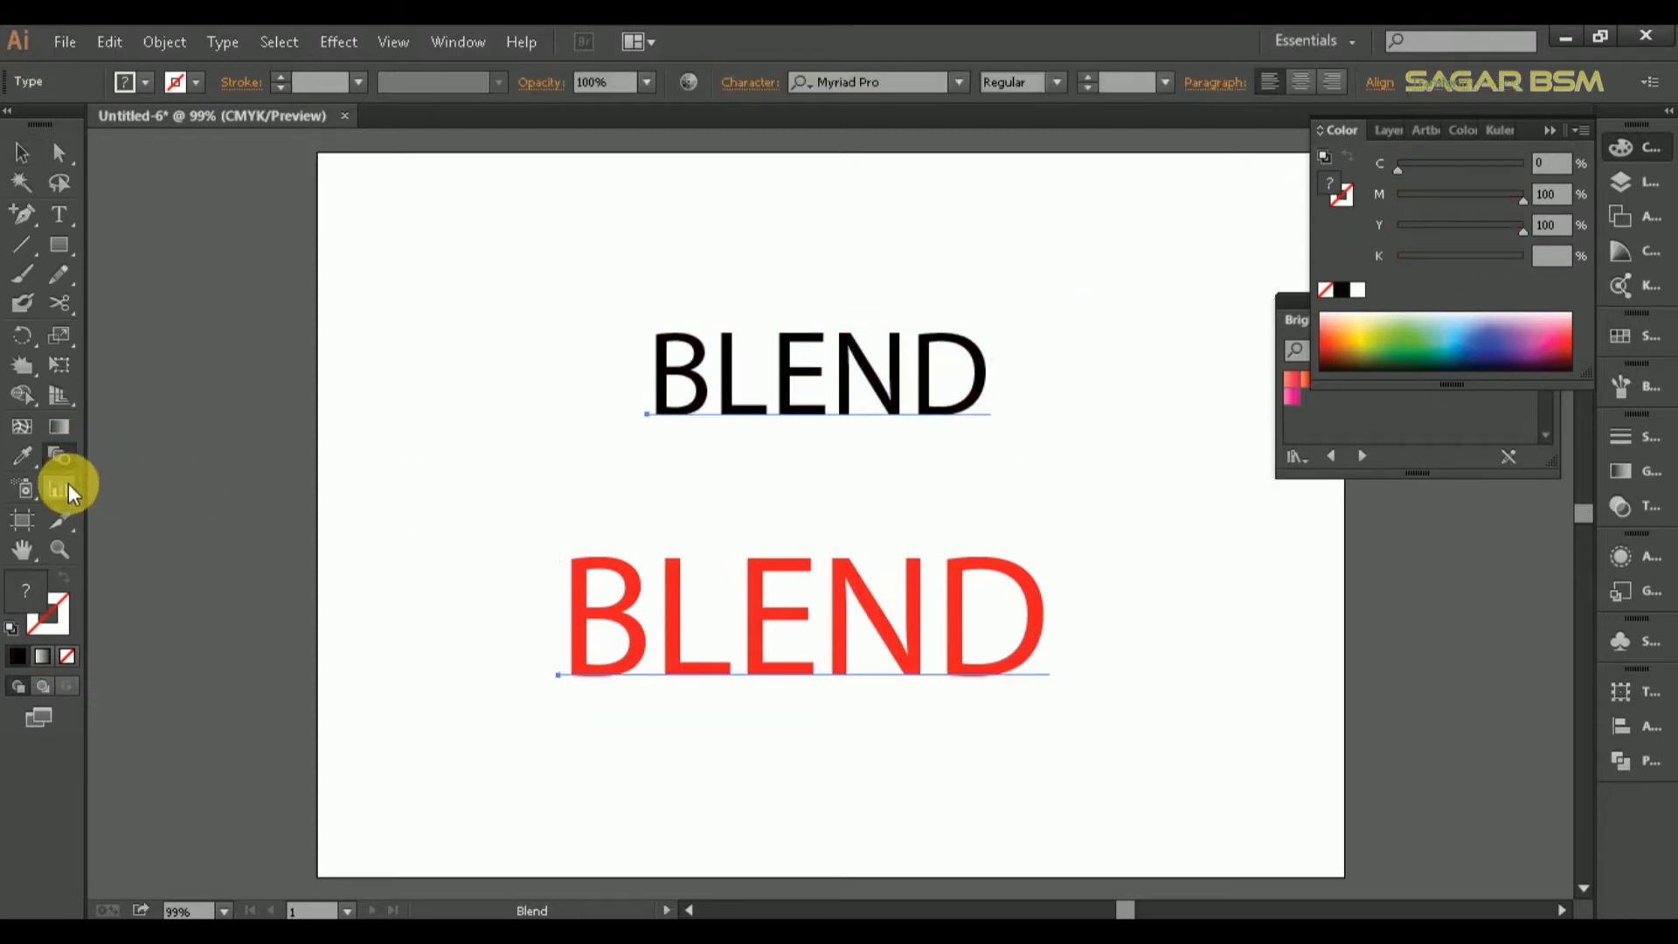
{"action": "left_click", "coordinate": [163, 41]}
{"action": "mouse_move", "coordinate": [280, 593]}
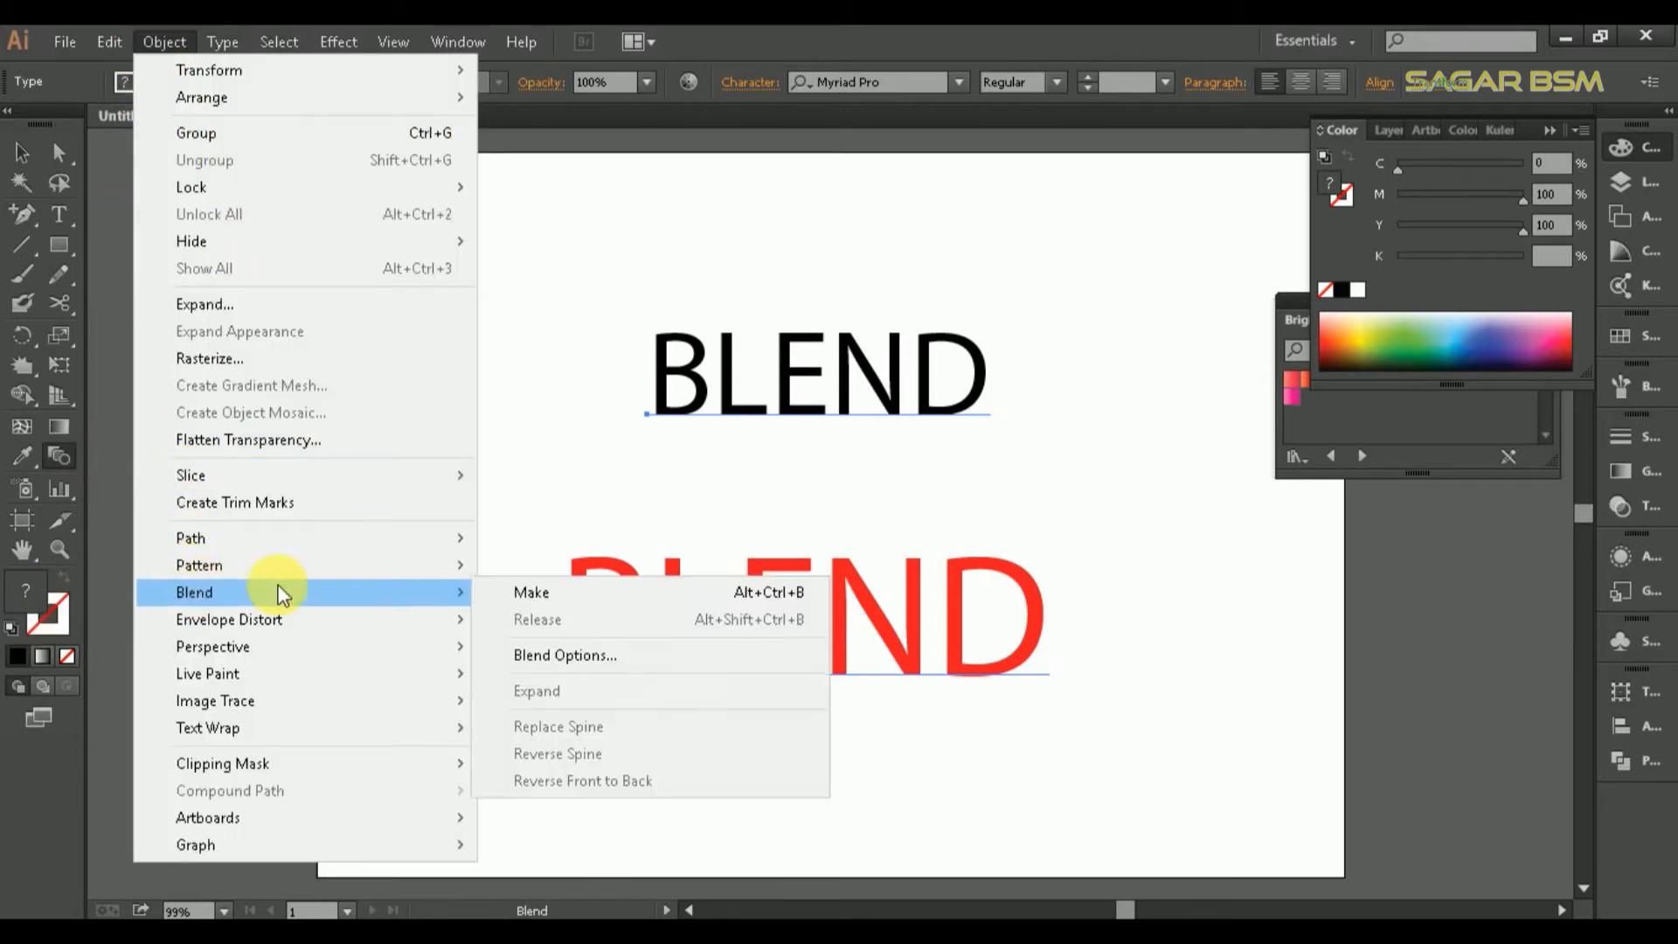
{"action": "left_click", "coordinate": [543, 592]}
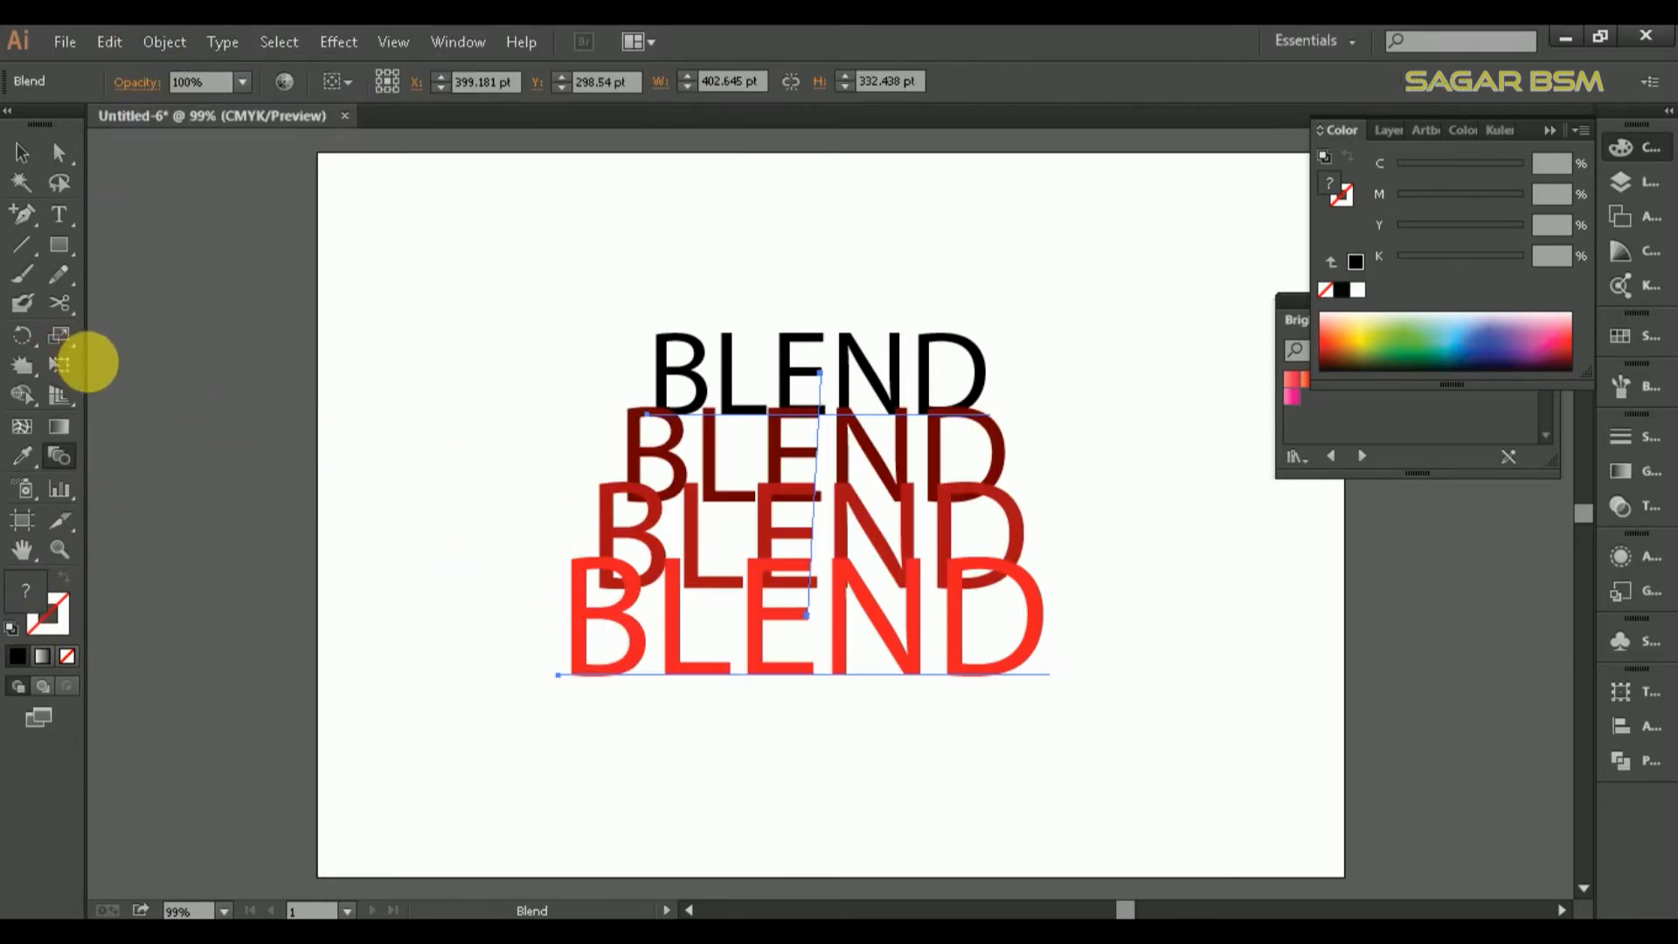
- Set the blend spacing to a Specified Distance of 5 pt with the preview turned on
{"action": "double_click", "coordinate": [60, 453]}
{"action": "left_click", "coordinate": [331, 259]}
{"action": "left_click", "coordinate": [313, 341]}
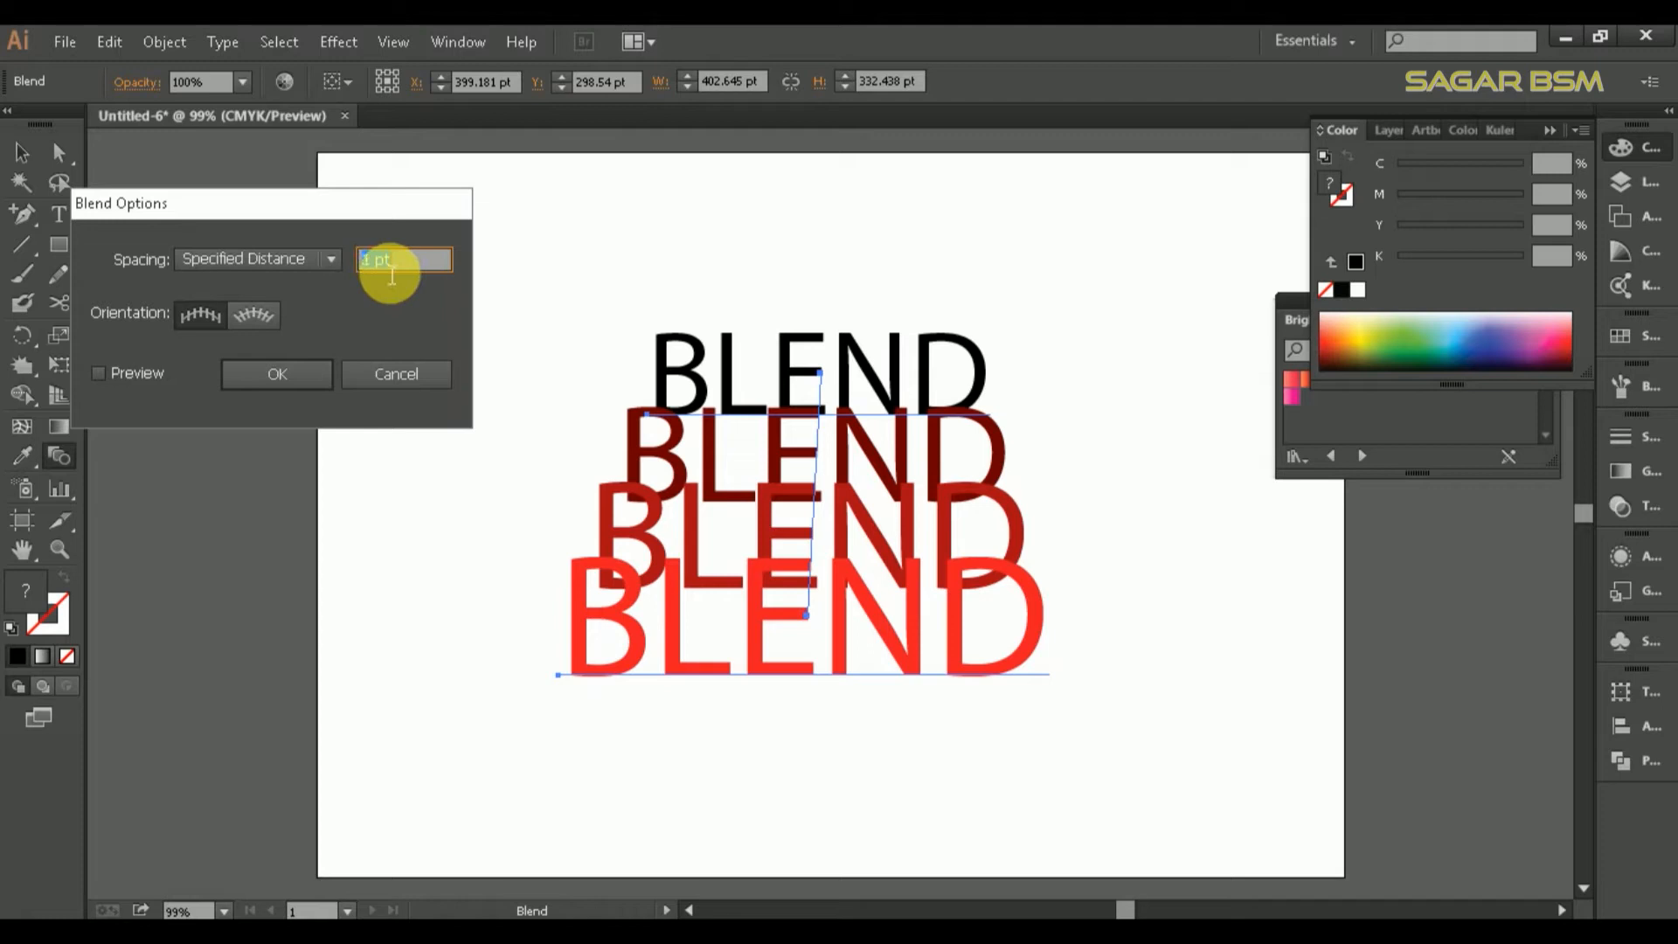
{"action": "left_click", "coordinate": [103, 373]}
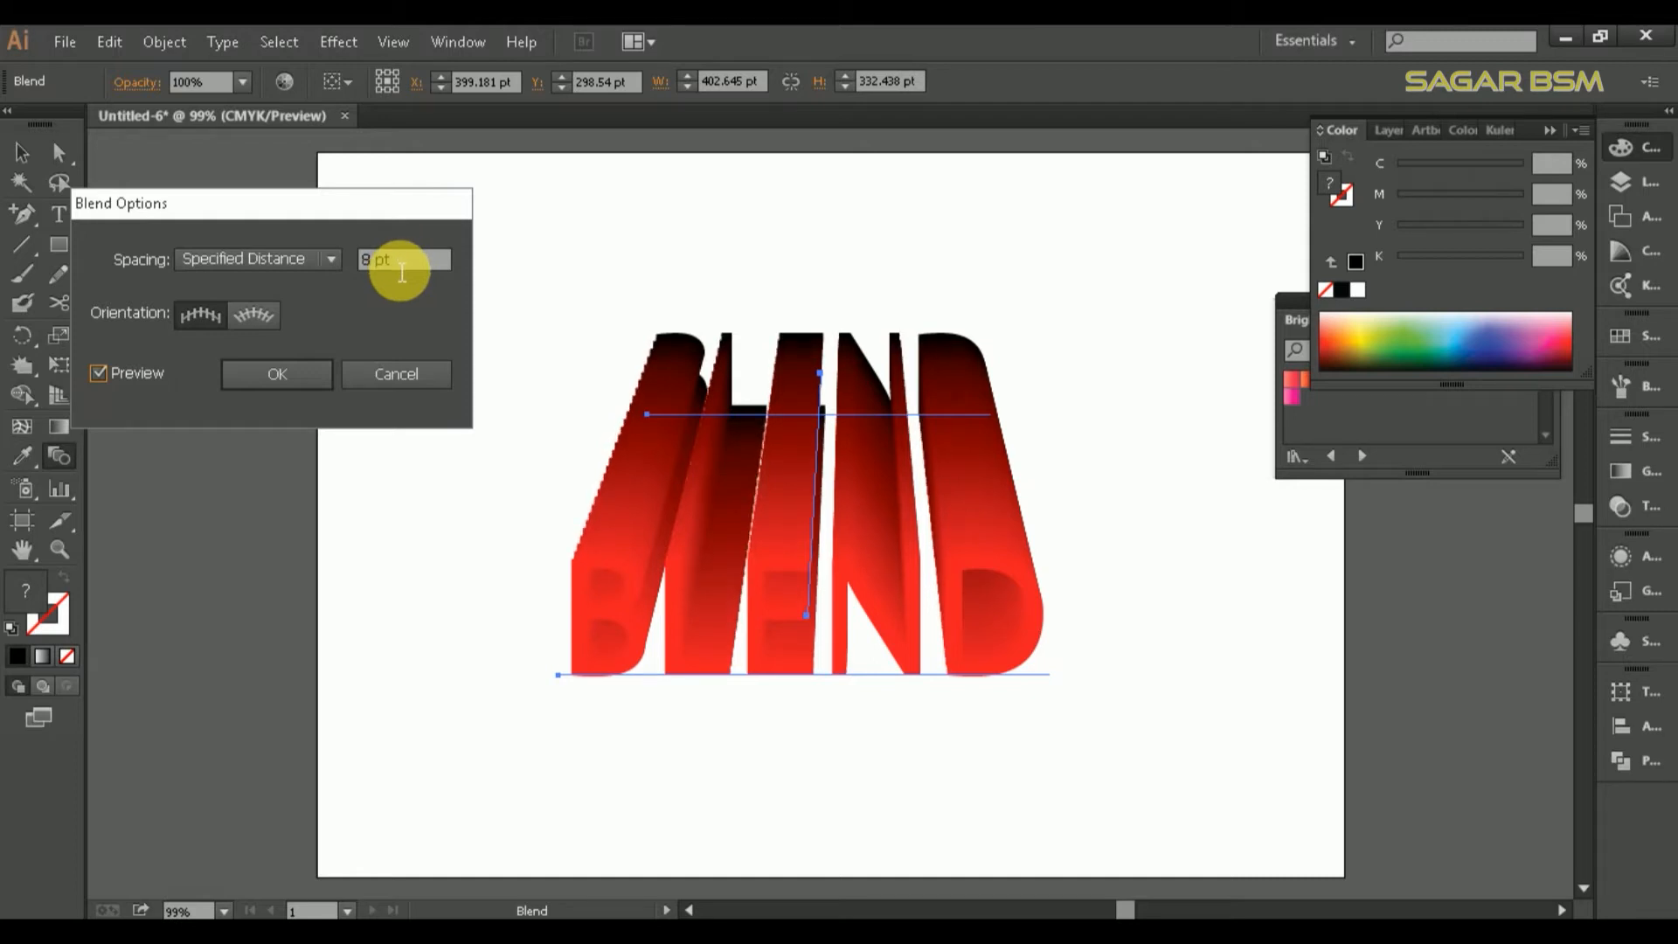
{"action": "key", "text": "Up"}
{"action": "key", "text": "Up"}
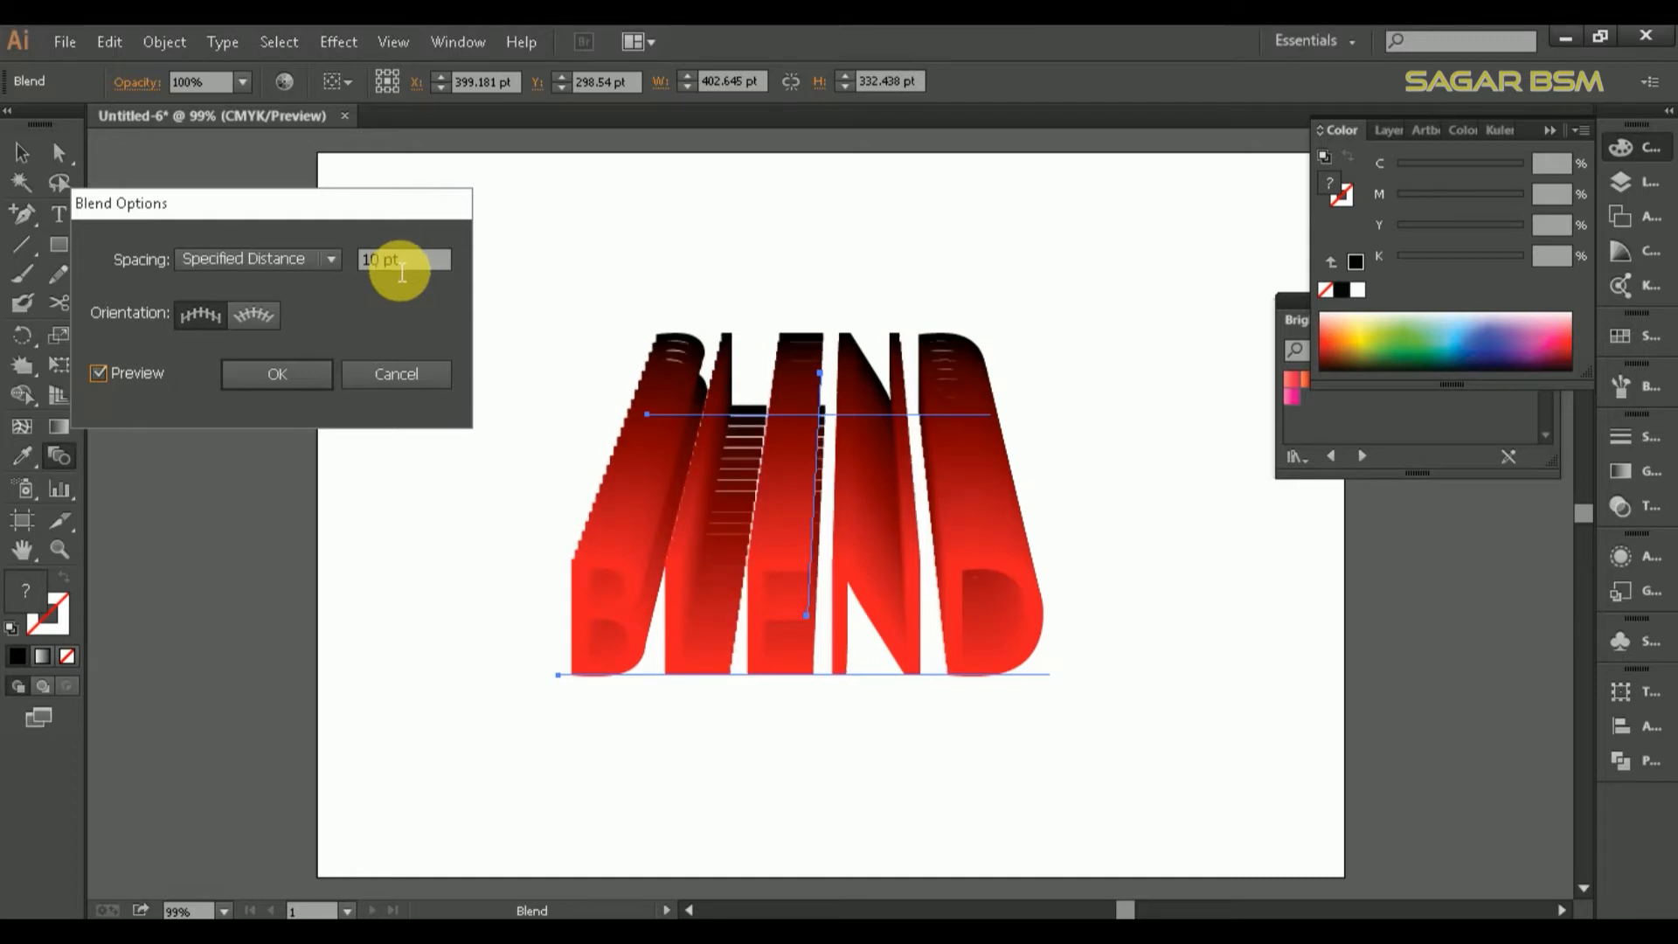
{"action": "key", "text": "Down"}
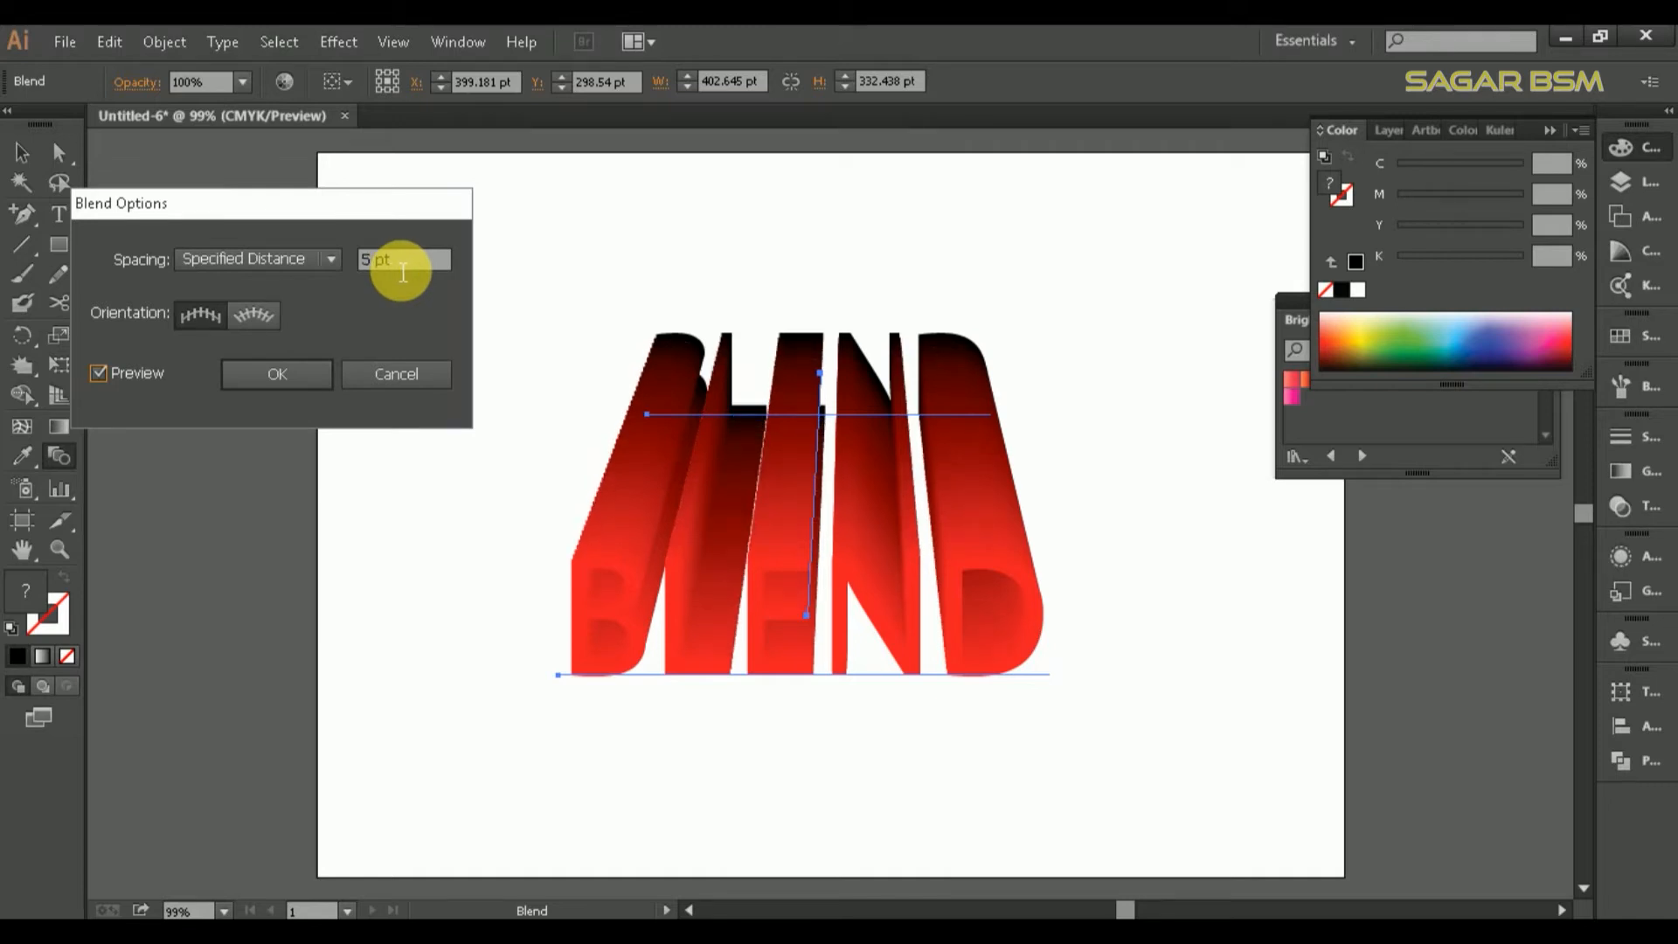
{"action": "left_click", "coordinate": [306, 375]}
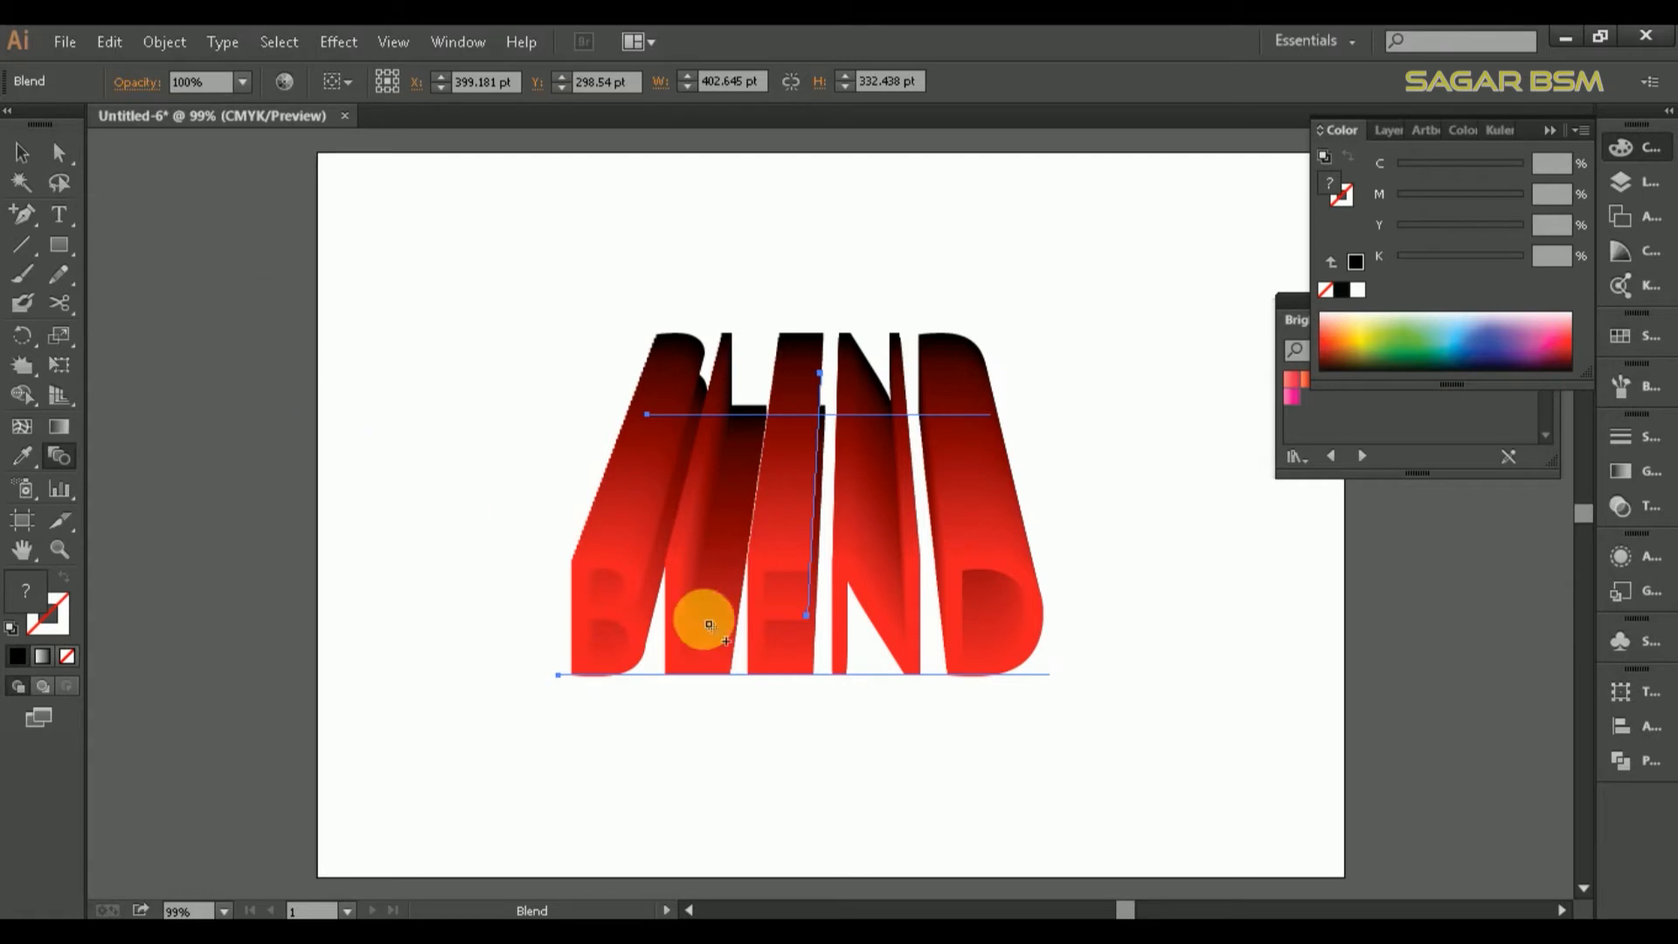
- Isolate the blend and move the front red BLEND text upward to shorten the extrusion, then leave isolation
{"action": "left_click", "coordinate": [30, 151]}
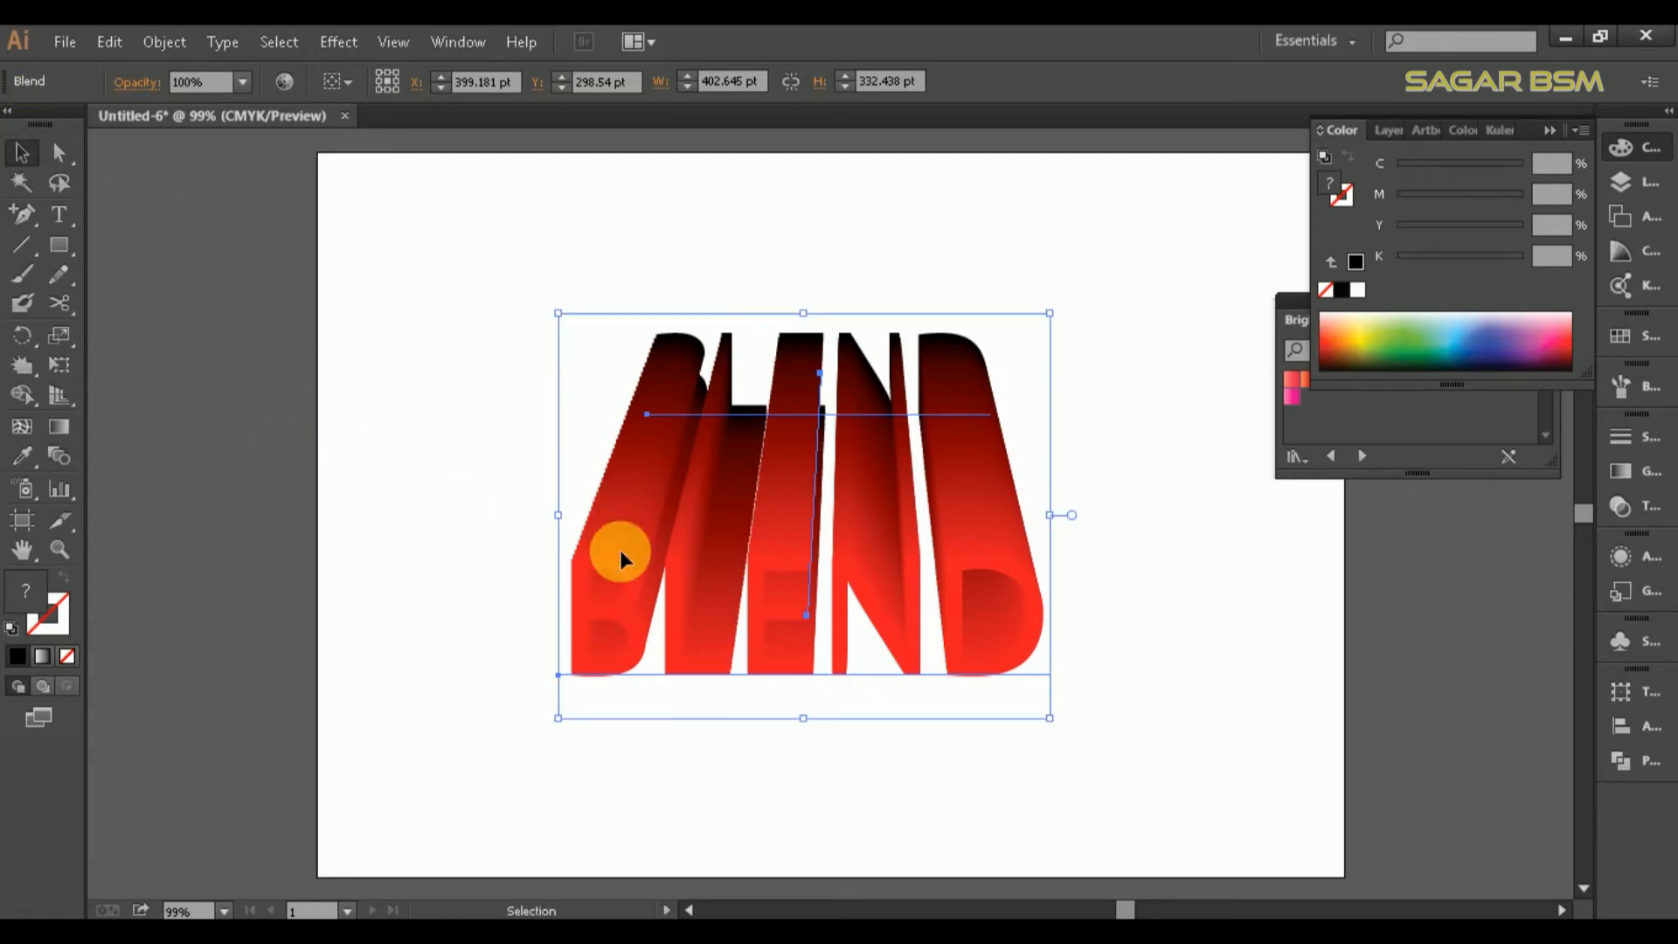
{"action": "left_click", "coordinate": [994, 739]}
{"action": "left_click", "coordinate": [779, 625]}
{"action": "double_click", "coordinate": [779, 626]}
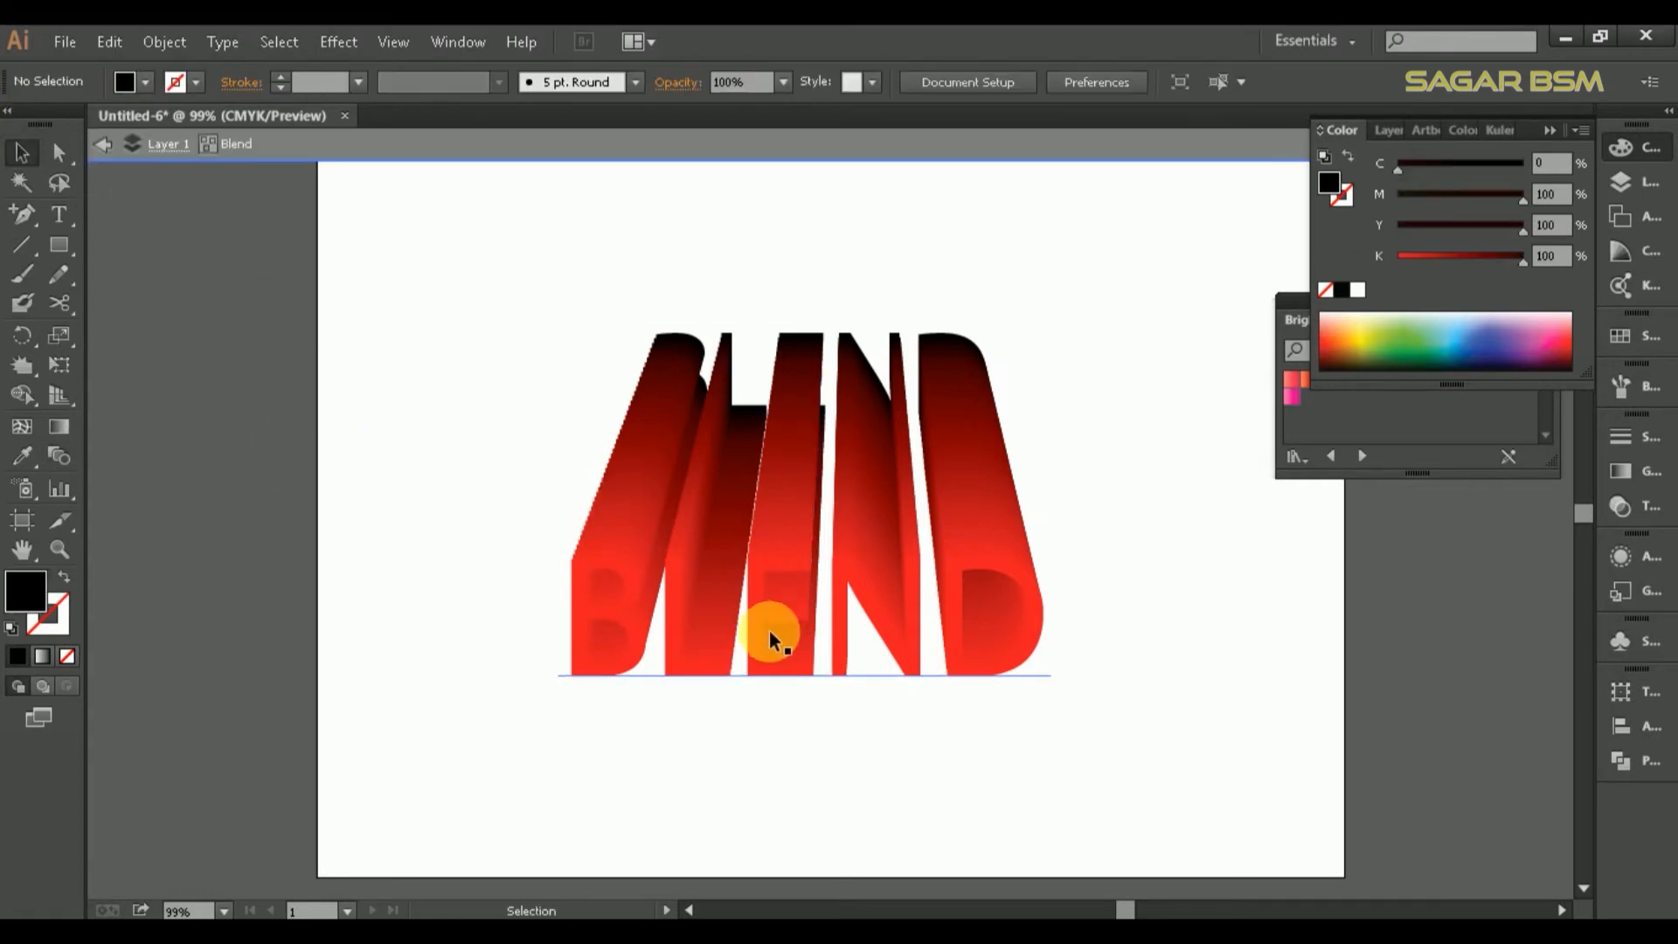
{"action": "left_click", "coordinate": [763, 668]}
{"action": "left_click_drag", "start_coordinate": [763, 668], "coordinate": [768, 564]}
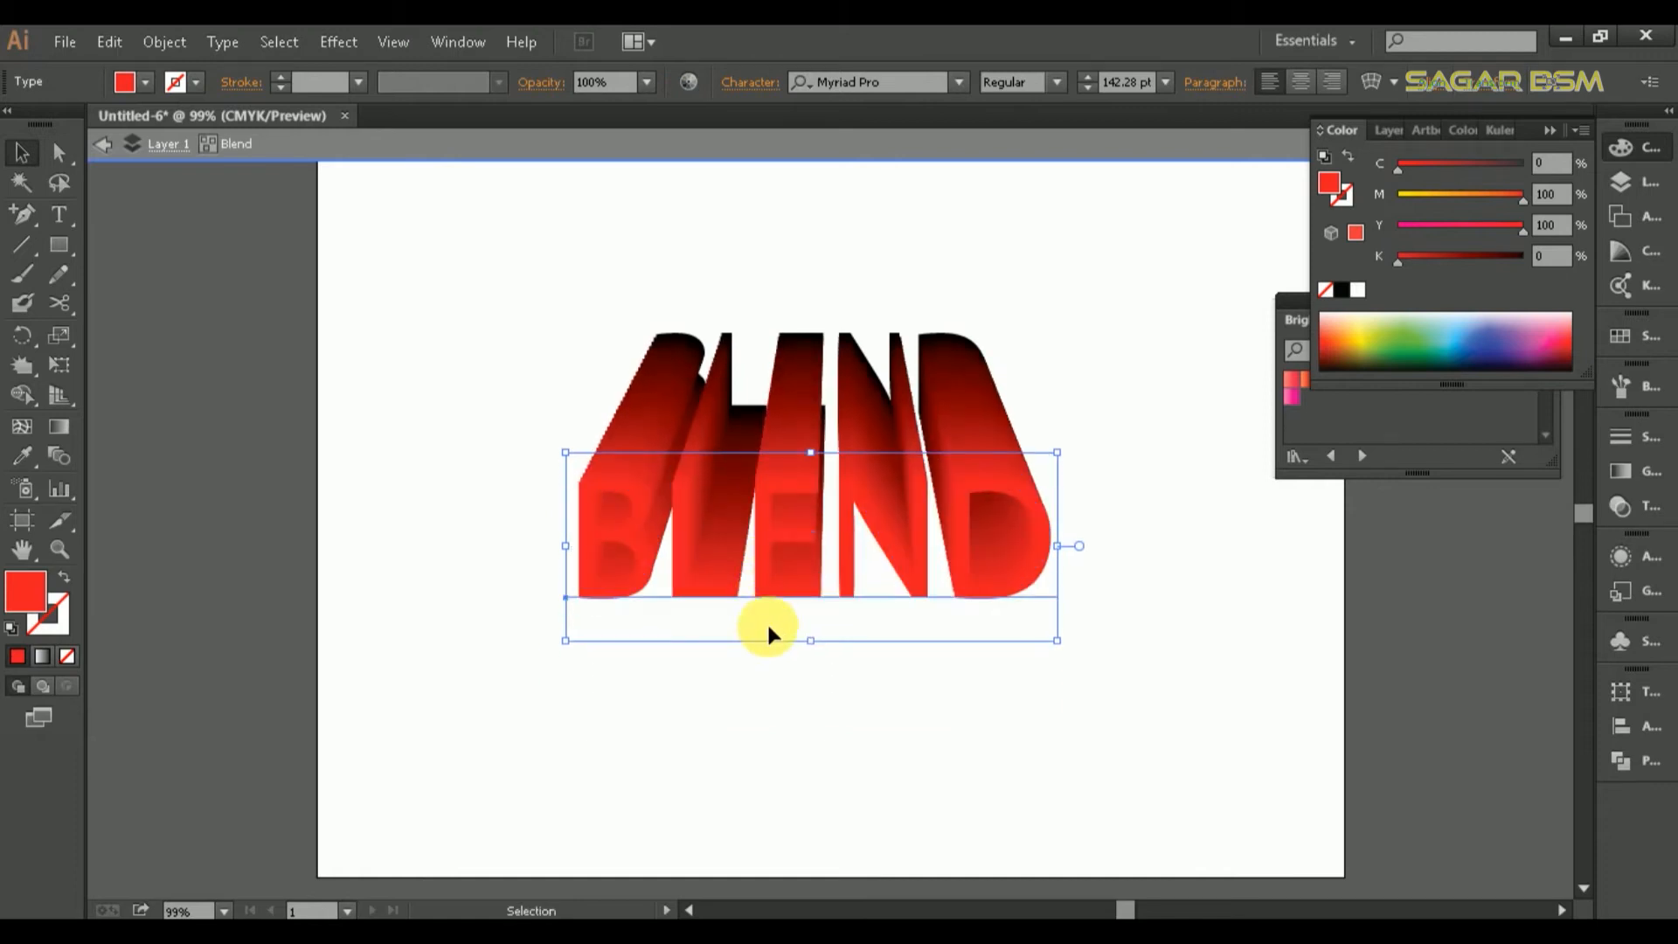
{"action": "double_click", "coordinate": [1480, 522]}
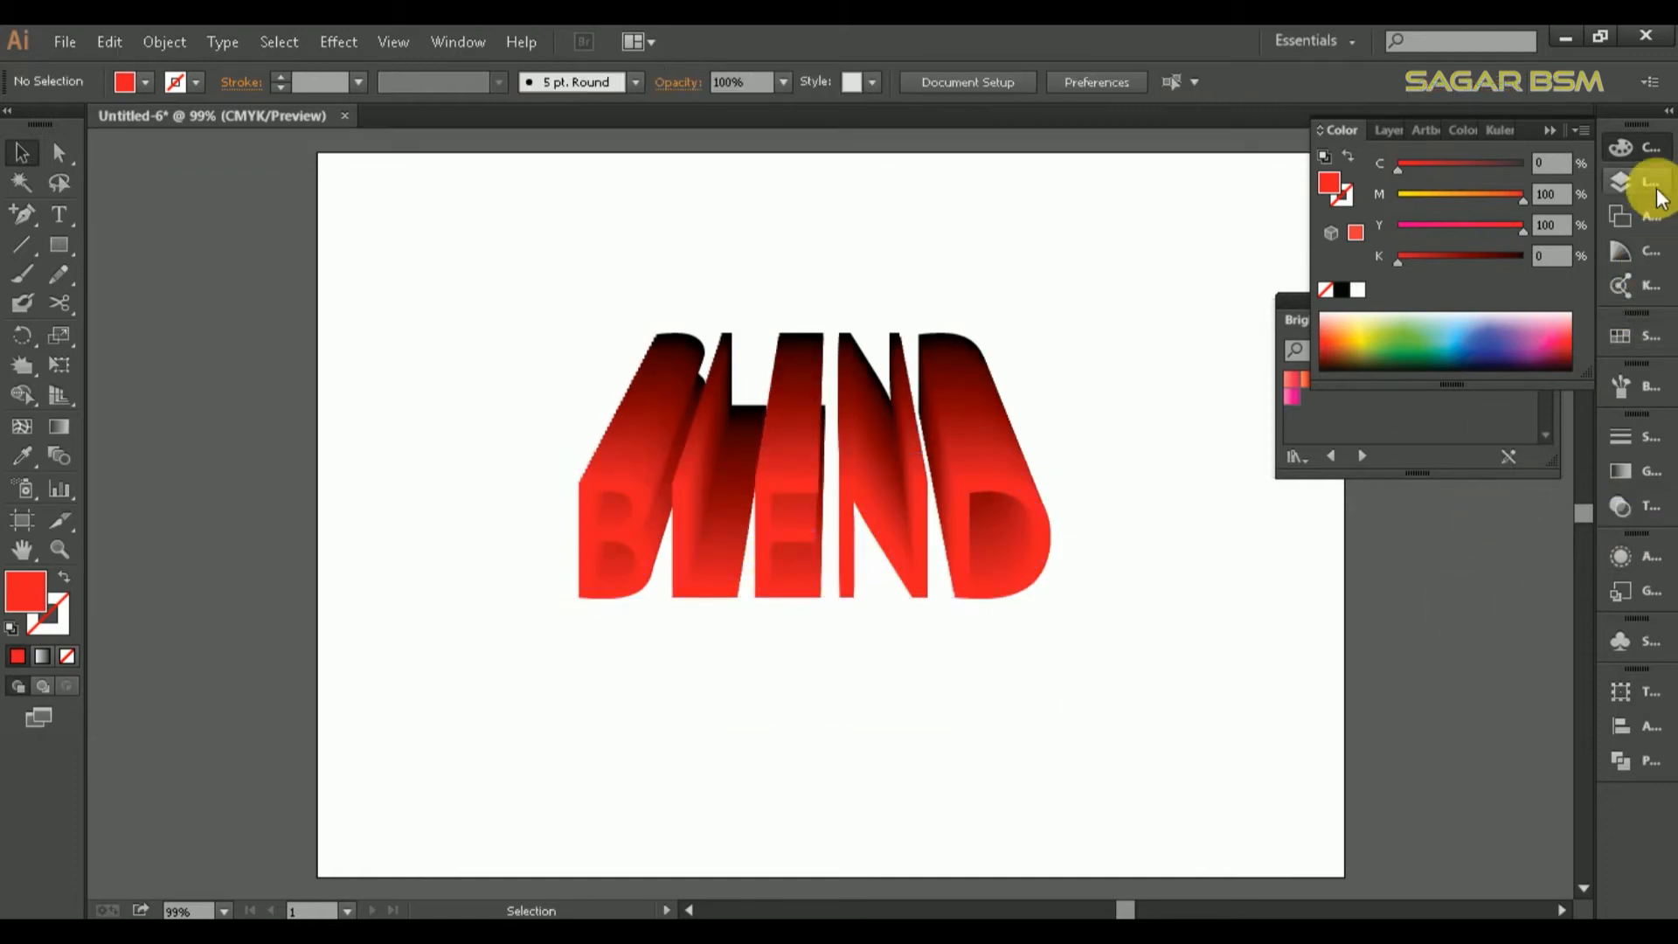
- Add a new layer beneath the locked Layer 1 and draw a rectangle on it covering the whole artboard
{"action": "left_click", "coordinate": [1622, 182]}
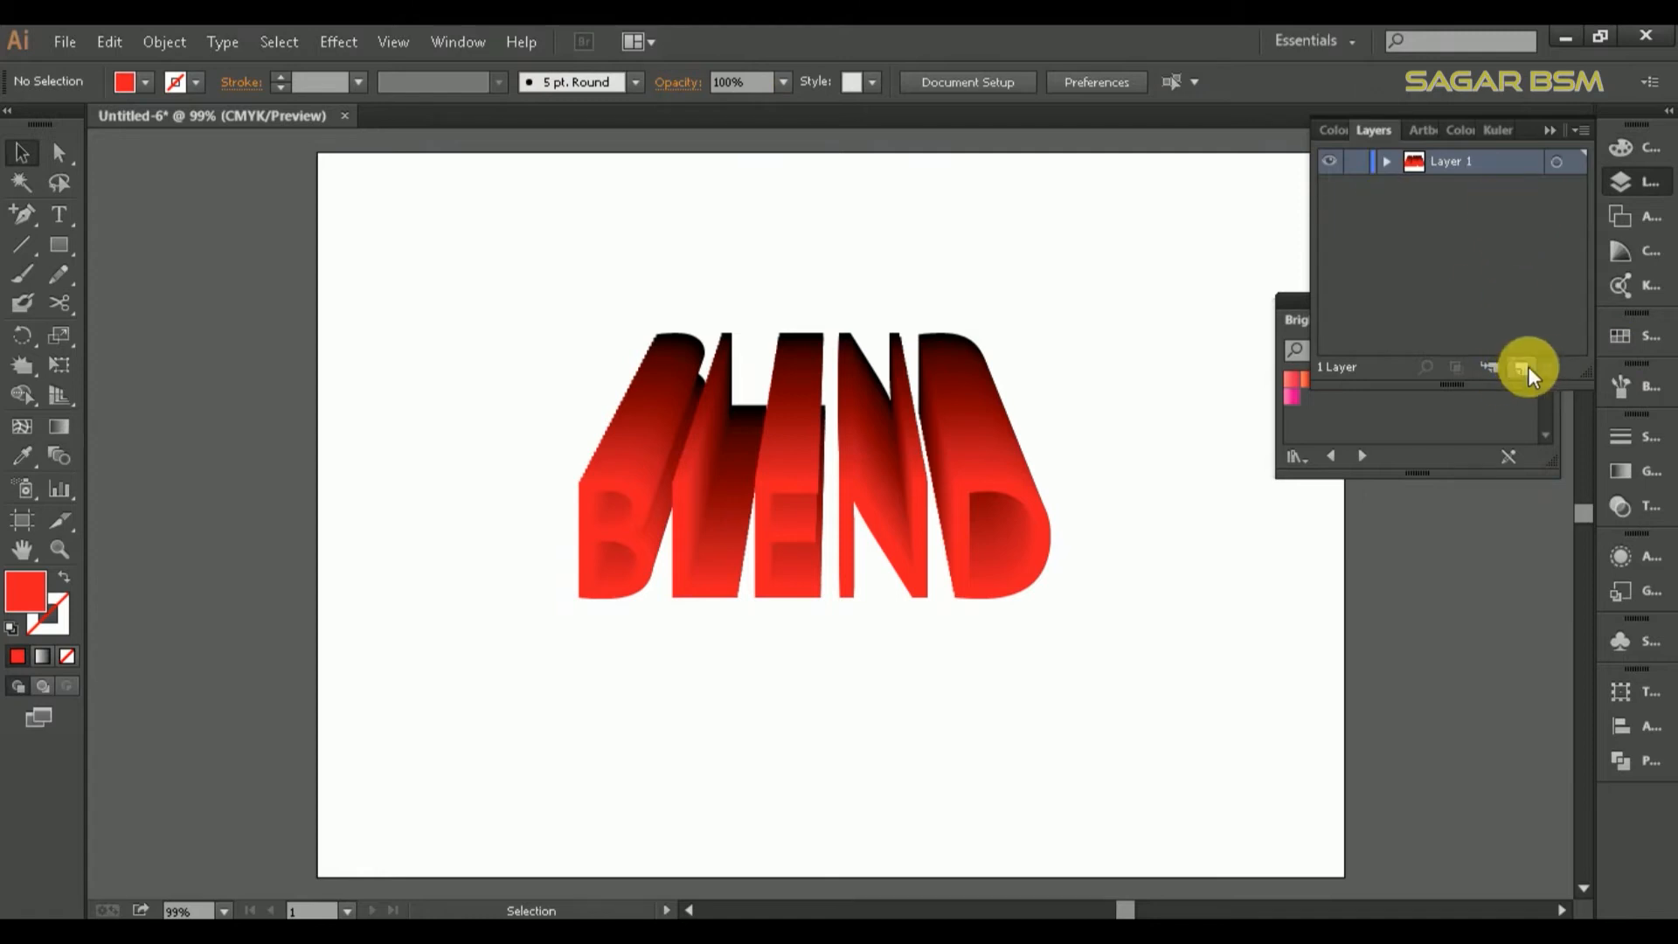
{"action": "left_click_drag", "start_coordinate": [1477, 161], "coordinate": [1472, 207]}
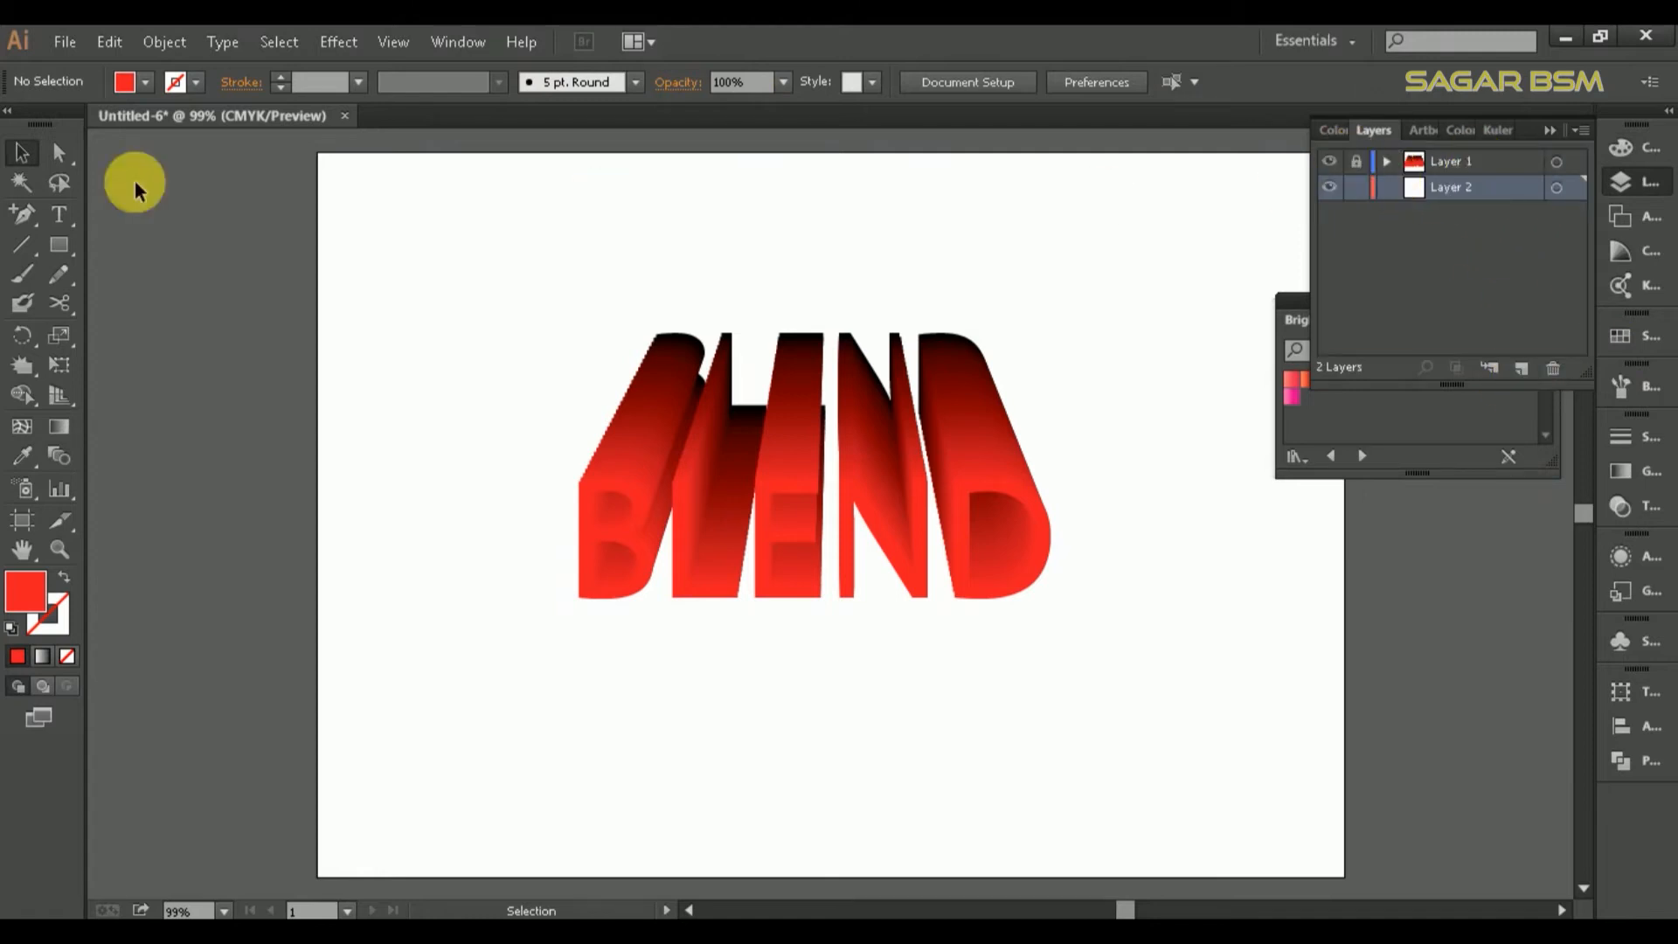
{"action": "left_click", "coordinate": [59, 248]}
{"action": "left_click_drag", "start_coordinate": [317, 153], "coordinate": [1344, 877]}
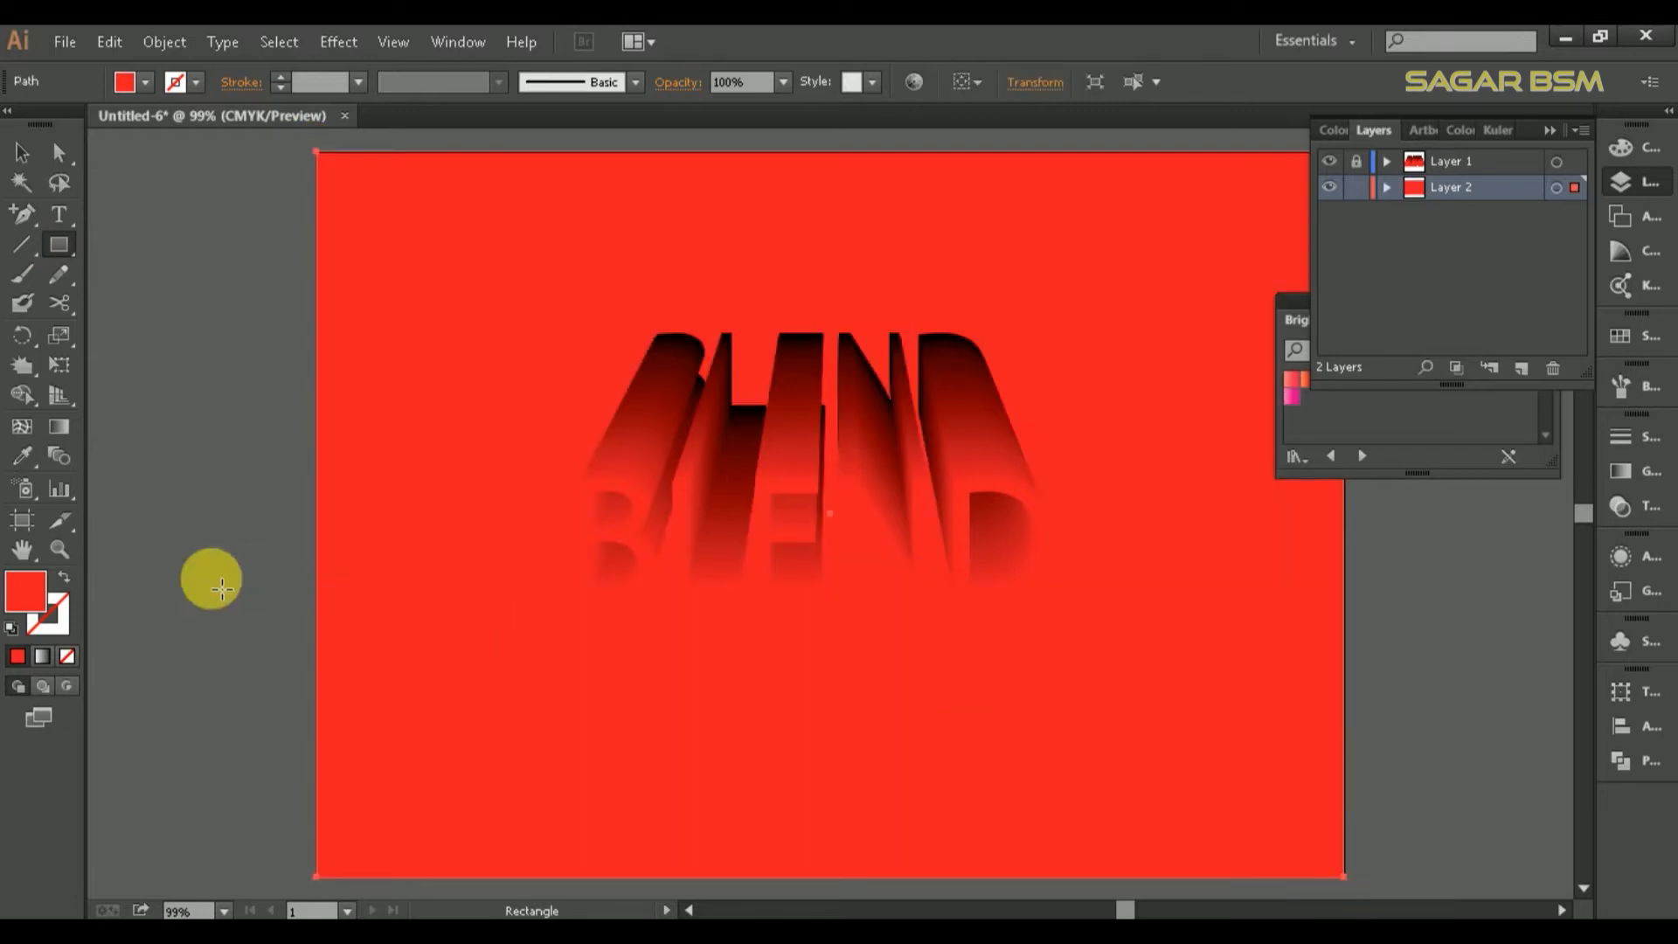
- Fill the background rectangle with black, 000000
{"action": "double_click", "coordinate": [18, 603]}
{"action": "left_click_drag", "start_coordinate": [1128, 710], "coordinate": [1044, 753]}
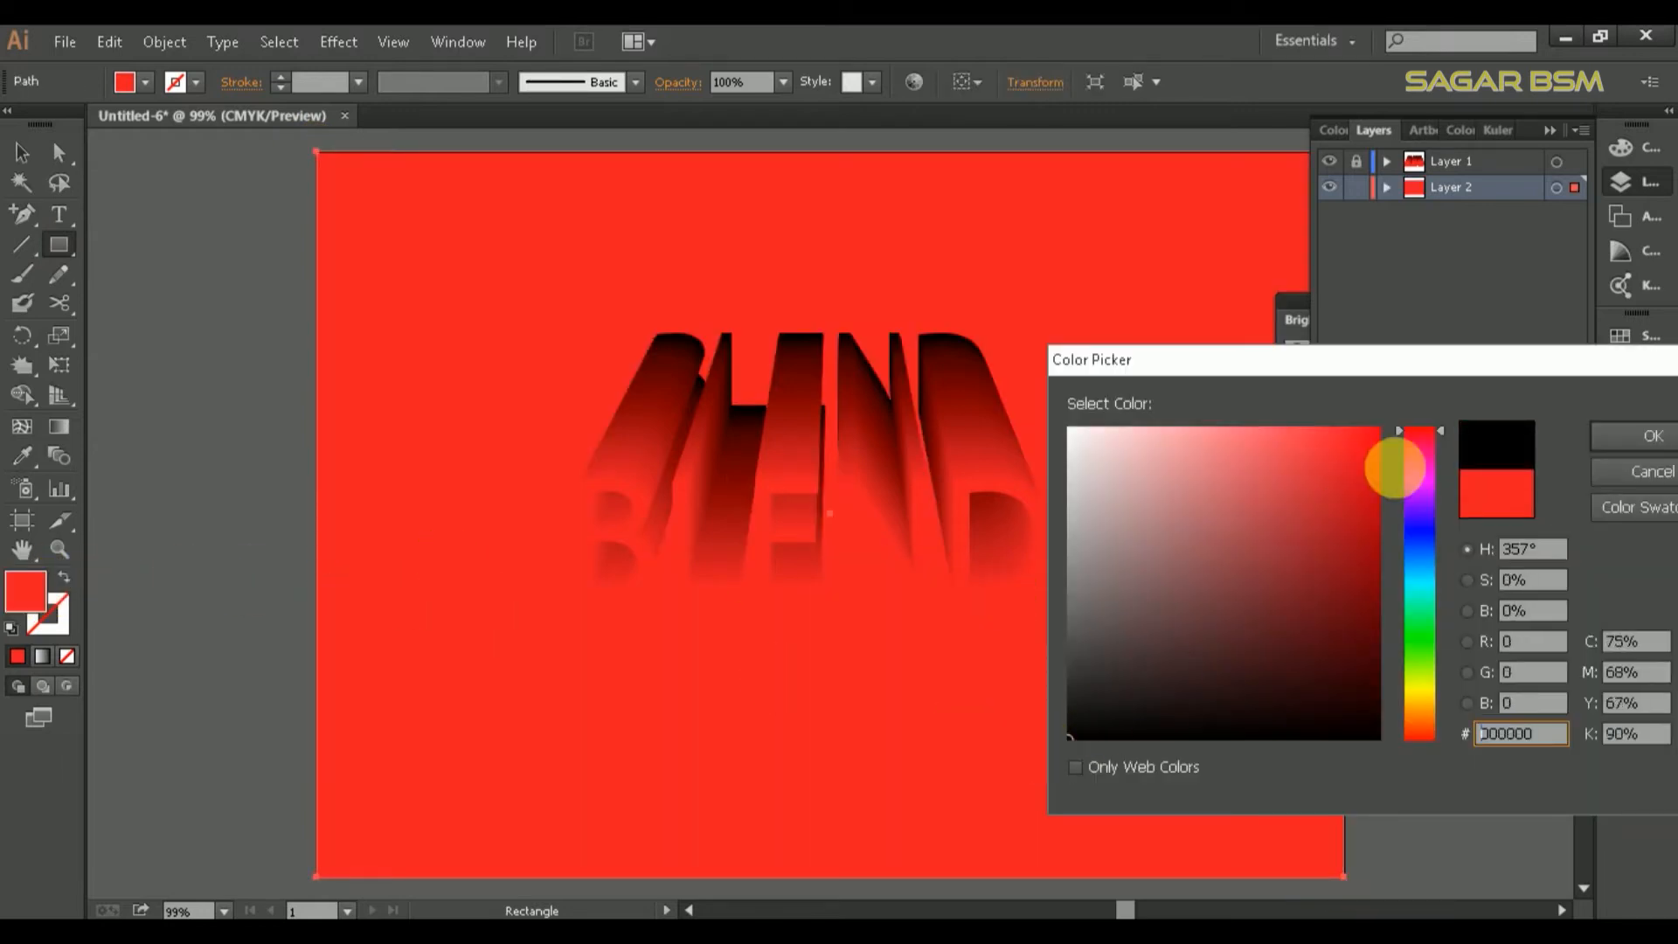
{"action": "left_click", "coordinate": [1614, 438]}
{"action": "left_click", "coordinate": [22, 154]}
{"action": "left_click", "coordinate": [352, 299]}
{"action": "double_click", "coordinate": [684, 556]}
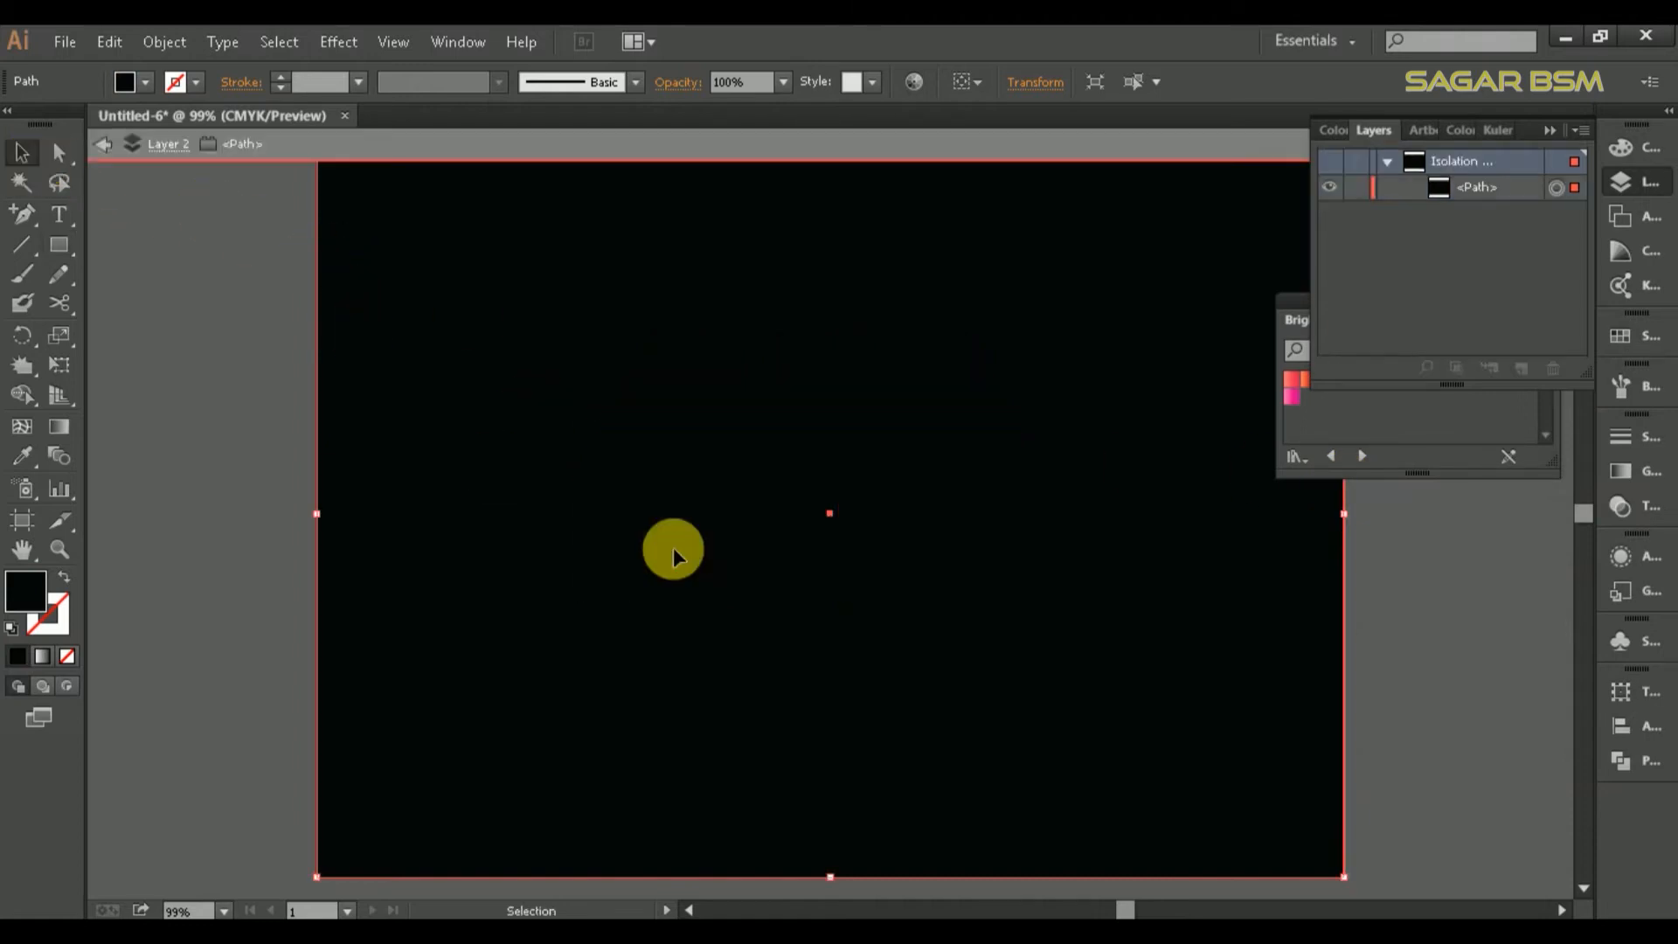
{"action": "left_click", "coordinate": [103, 143]}
{"action": "left_click", "coordinate": [103, 144]}
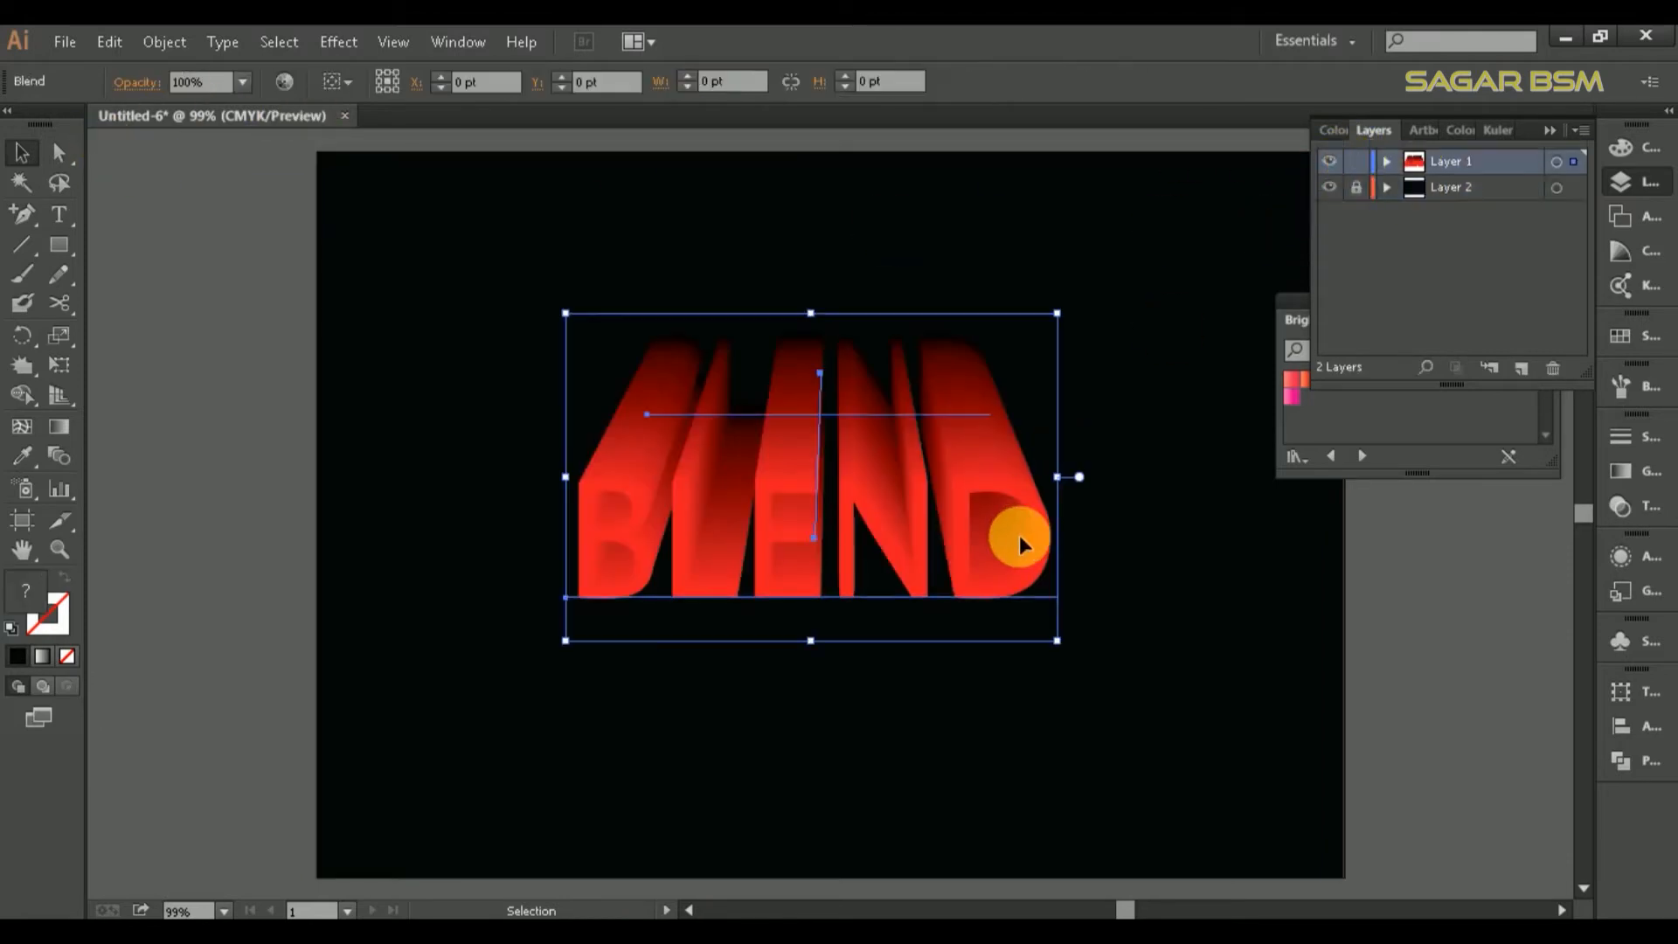
- Isolate the blend and add a red ED1C24 stroke to the large front BLEND text, then leave isolation
{"action": "double_click", "coordinate": [1040, 535]}
{"action": "left_click", "coordinate": [49, 612]}
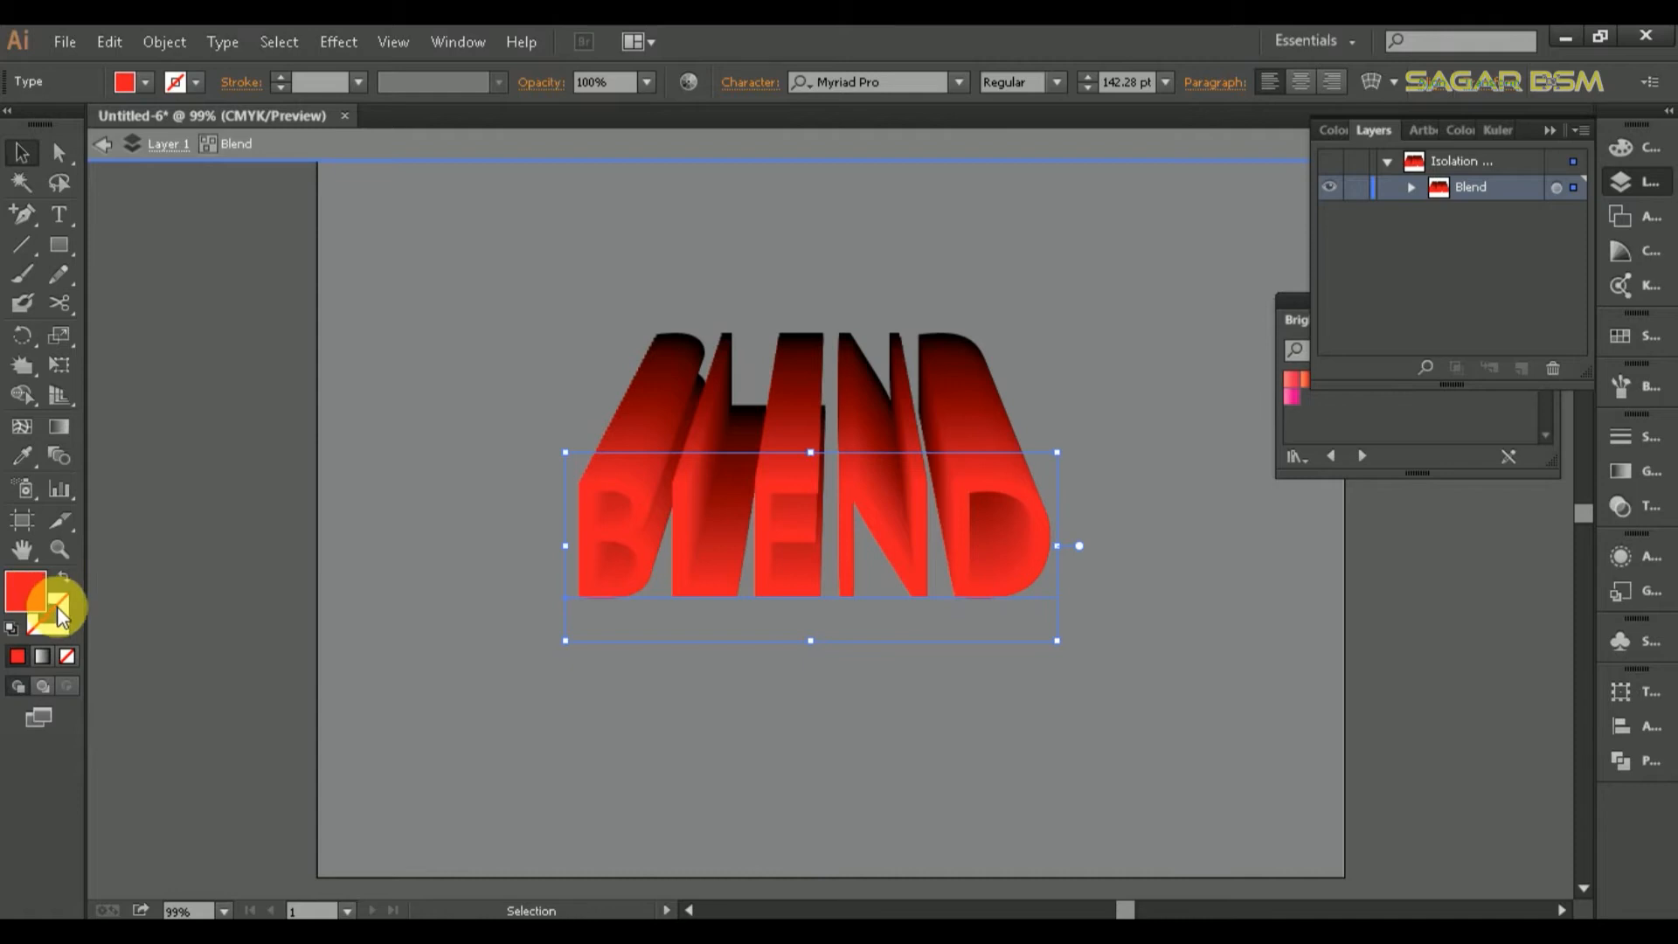
{"action": "left_click", "coordinate": [18, 656]}
{"action": "double_click", "coordinate": [49, 628]}
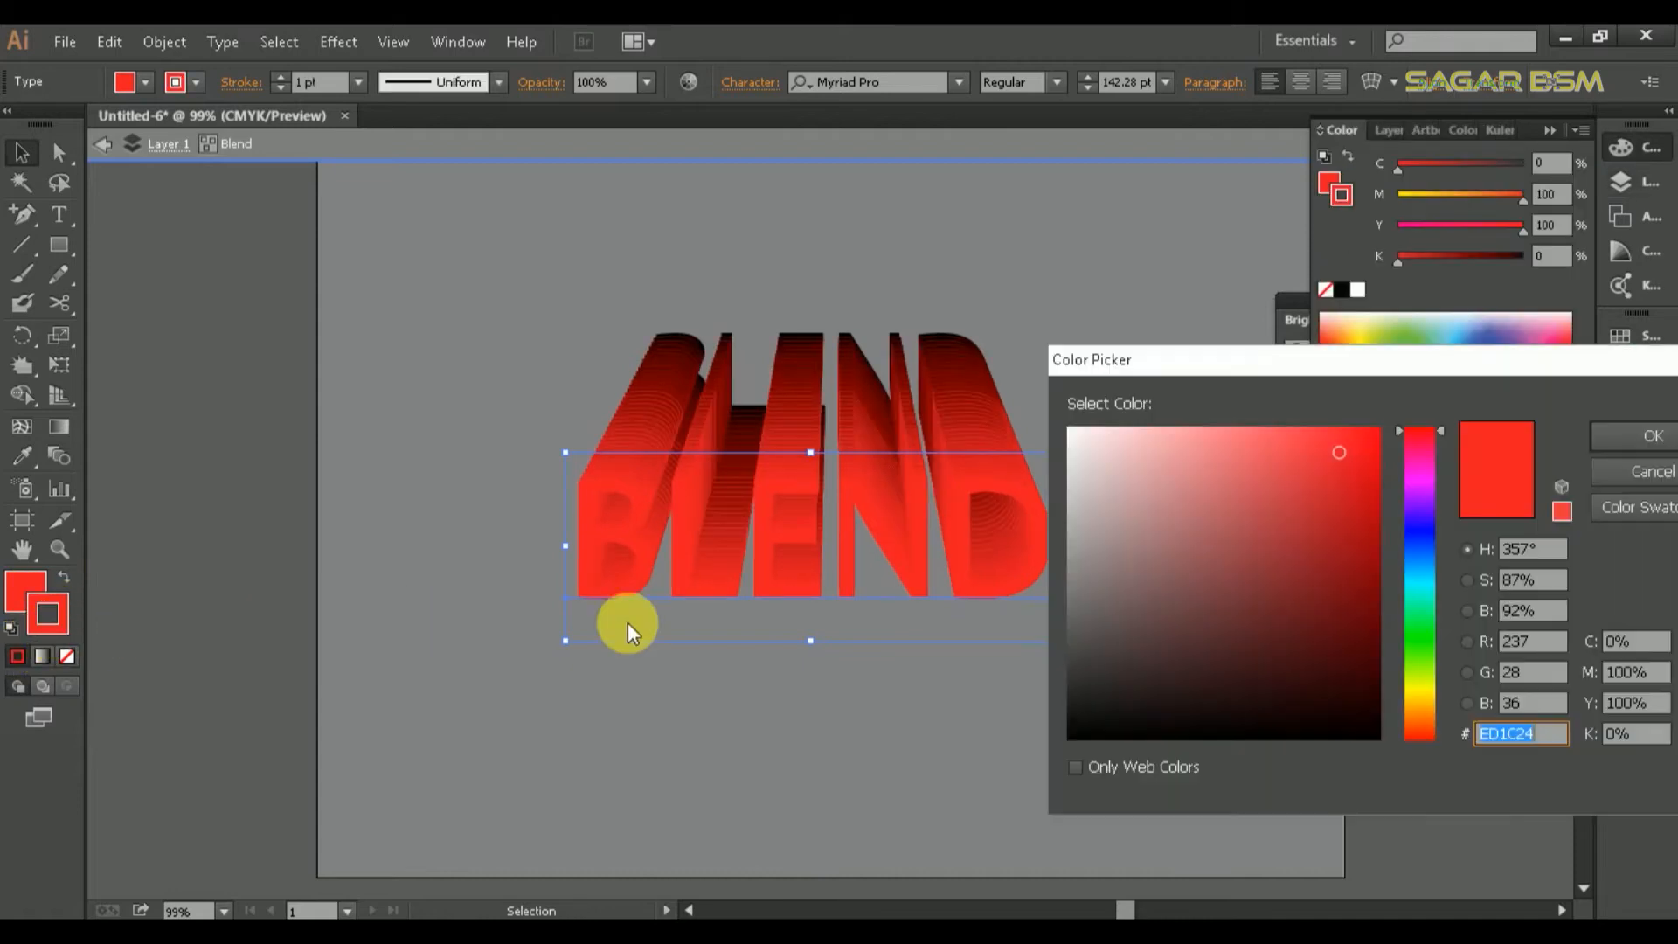
{"action": "left_click", "coordinate": [1629, 428]}
{"action": "double_click", "coordinate": [1383, 721]}
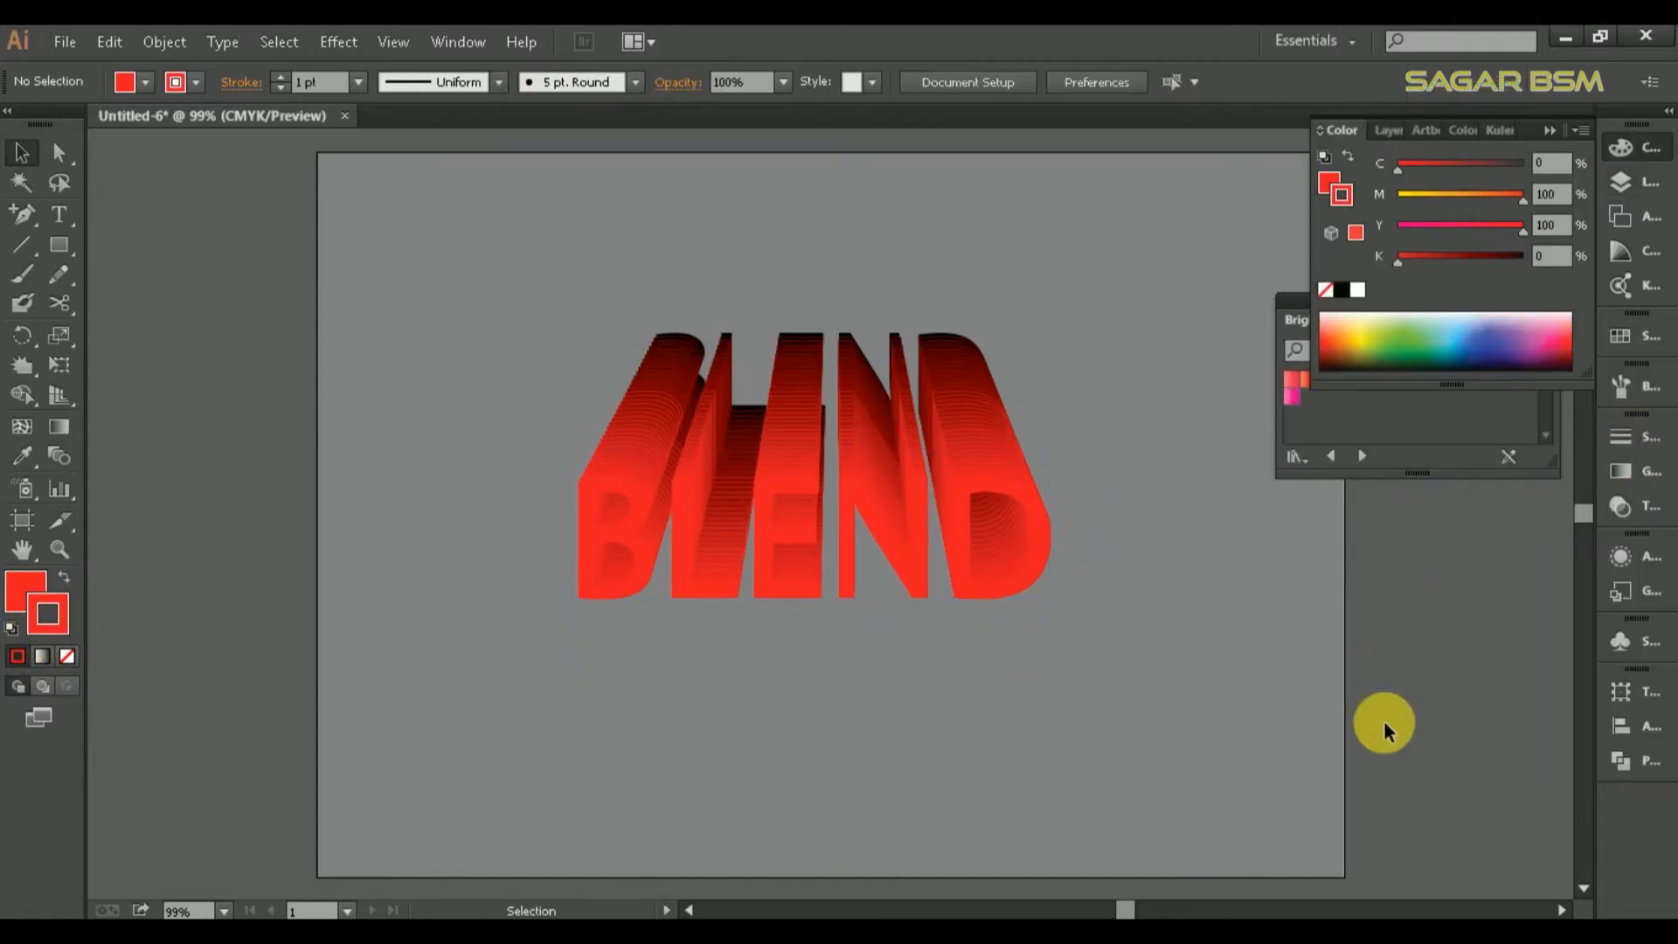
- Isolate the blend and give the small rear BLEND text a black 000000 stroke, then leave isolation
{"action": "double_click", "coordinate": [1021, 569]}
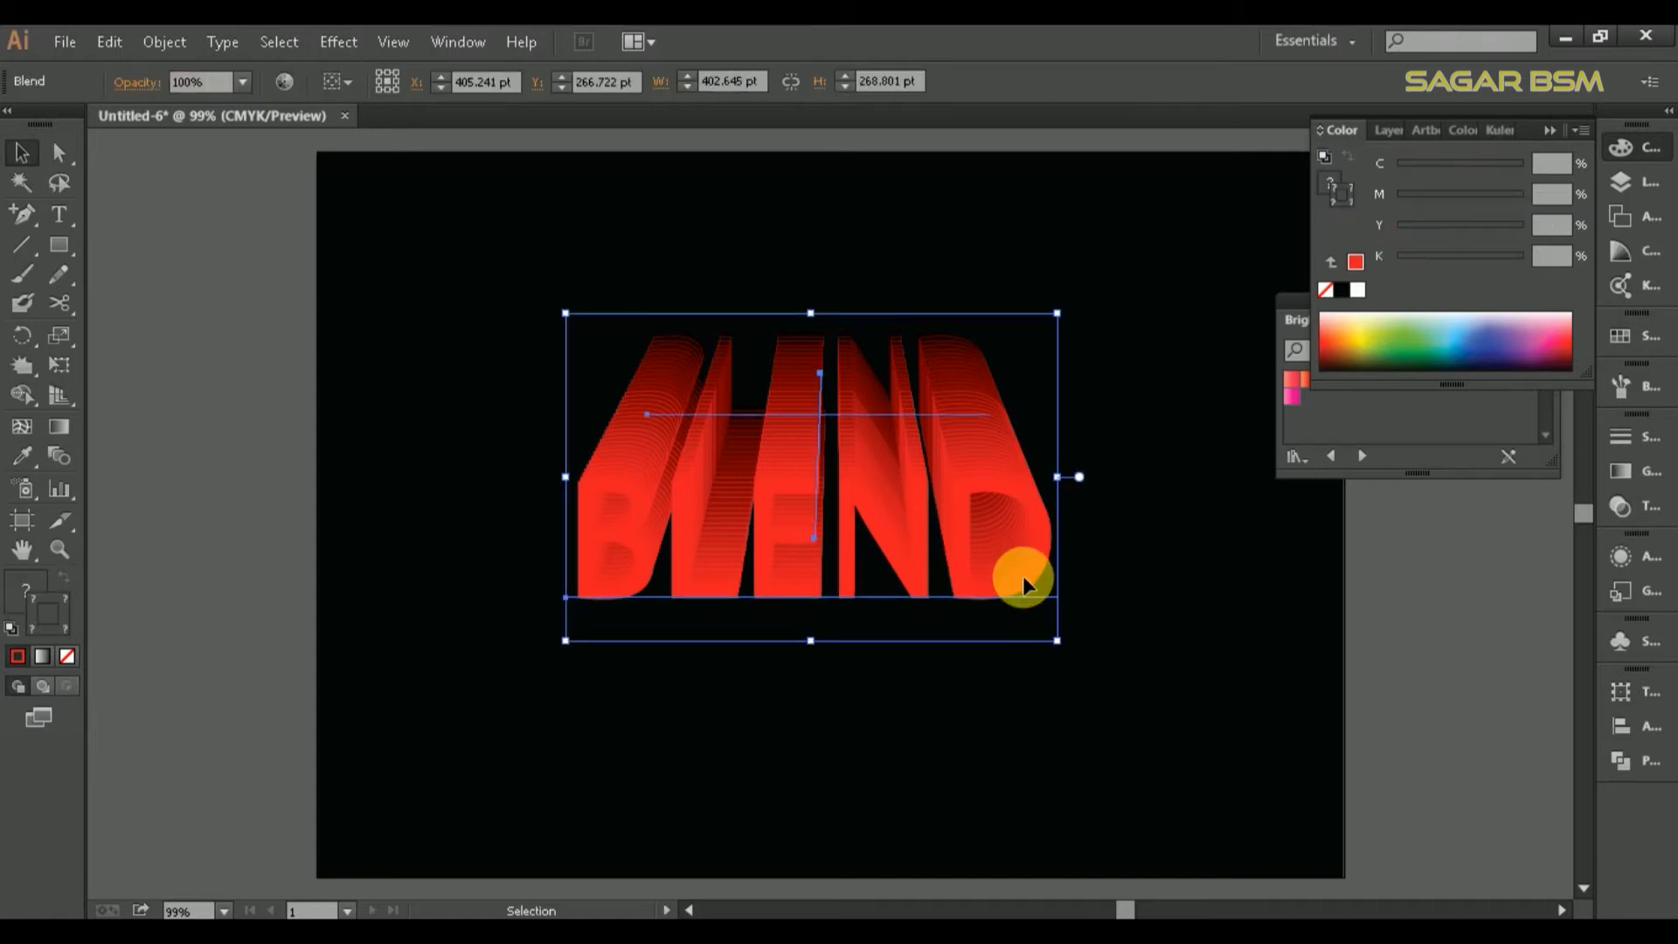
{"action": "double_click", "coordinate": [63, 628]}
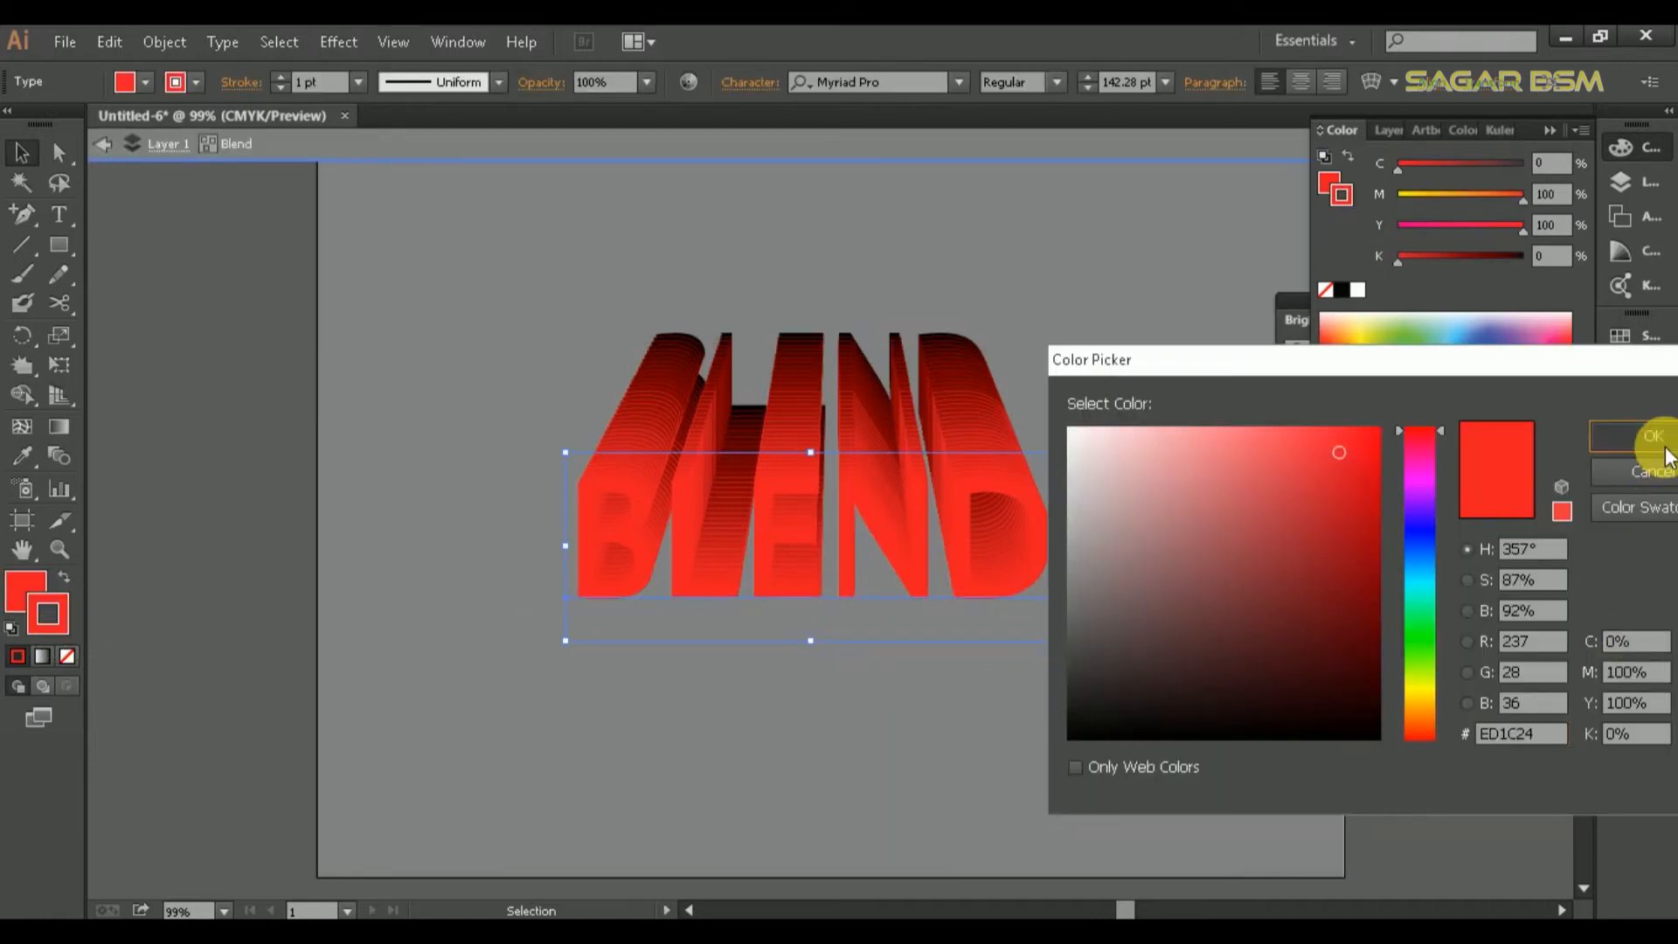
{"action": "left_click", "coordinate": [1665, 483]}
{"action": "left_click", "coordinate": [957, 348]}
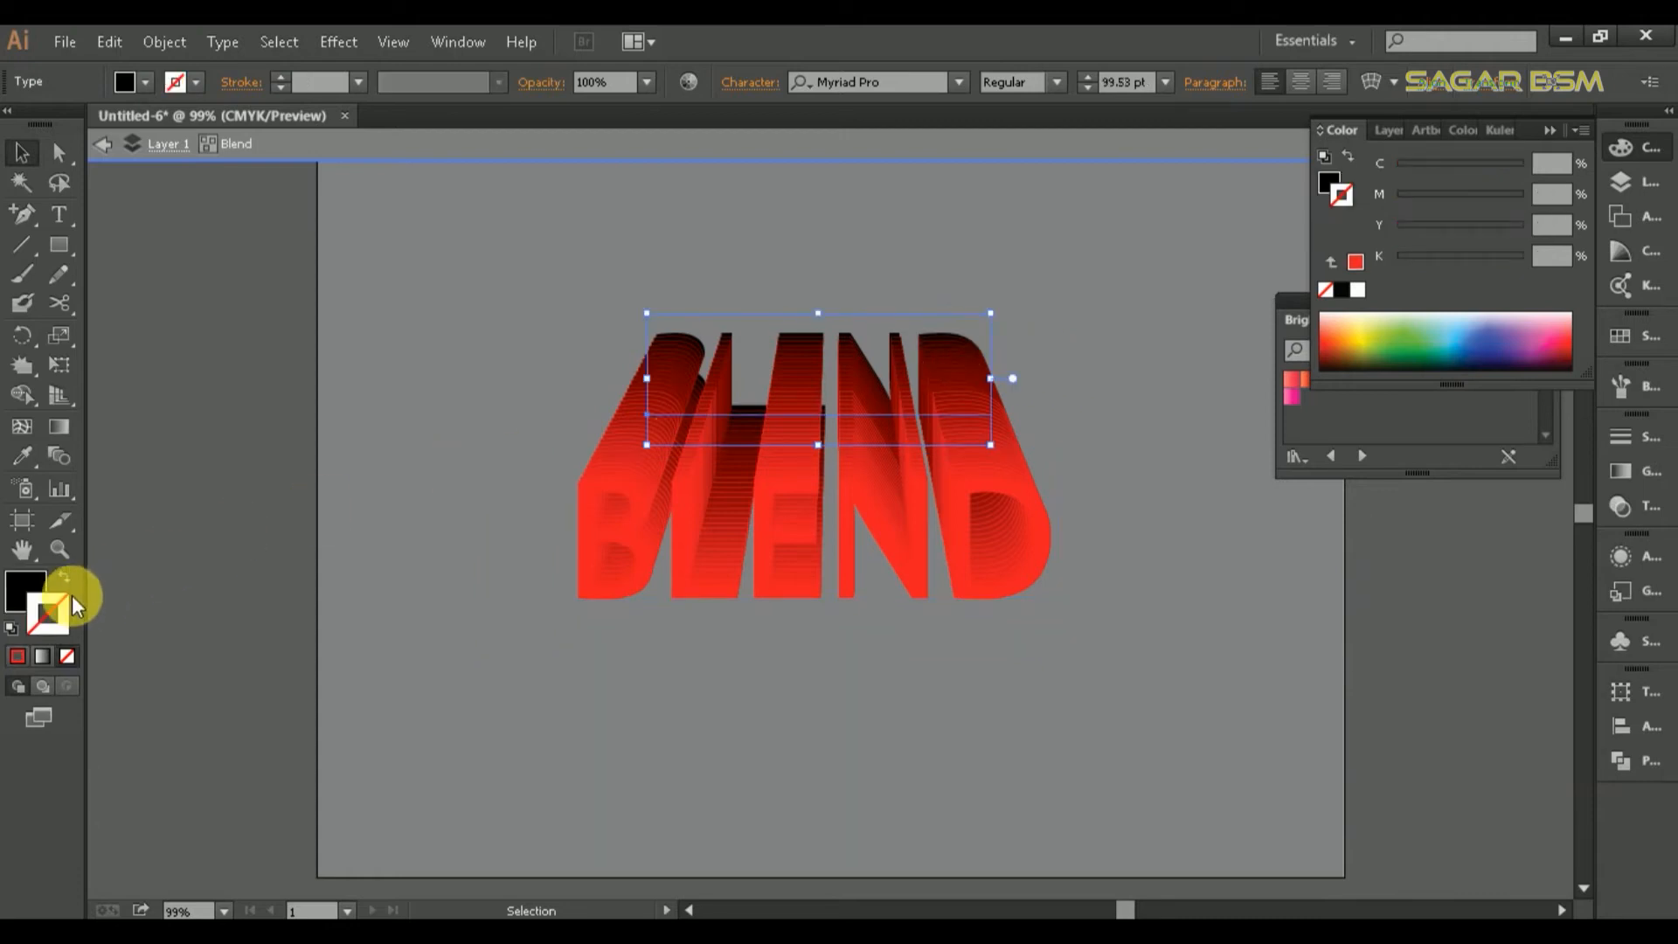
{"action": "left_click", "coordinate": [17, 655]}
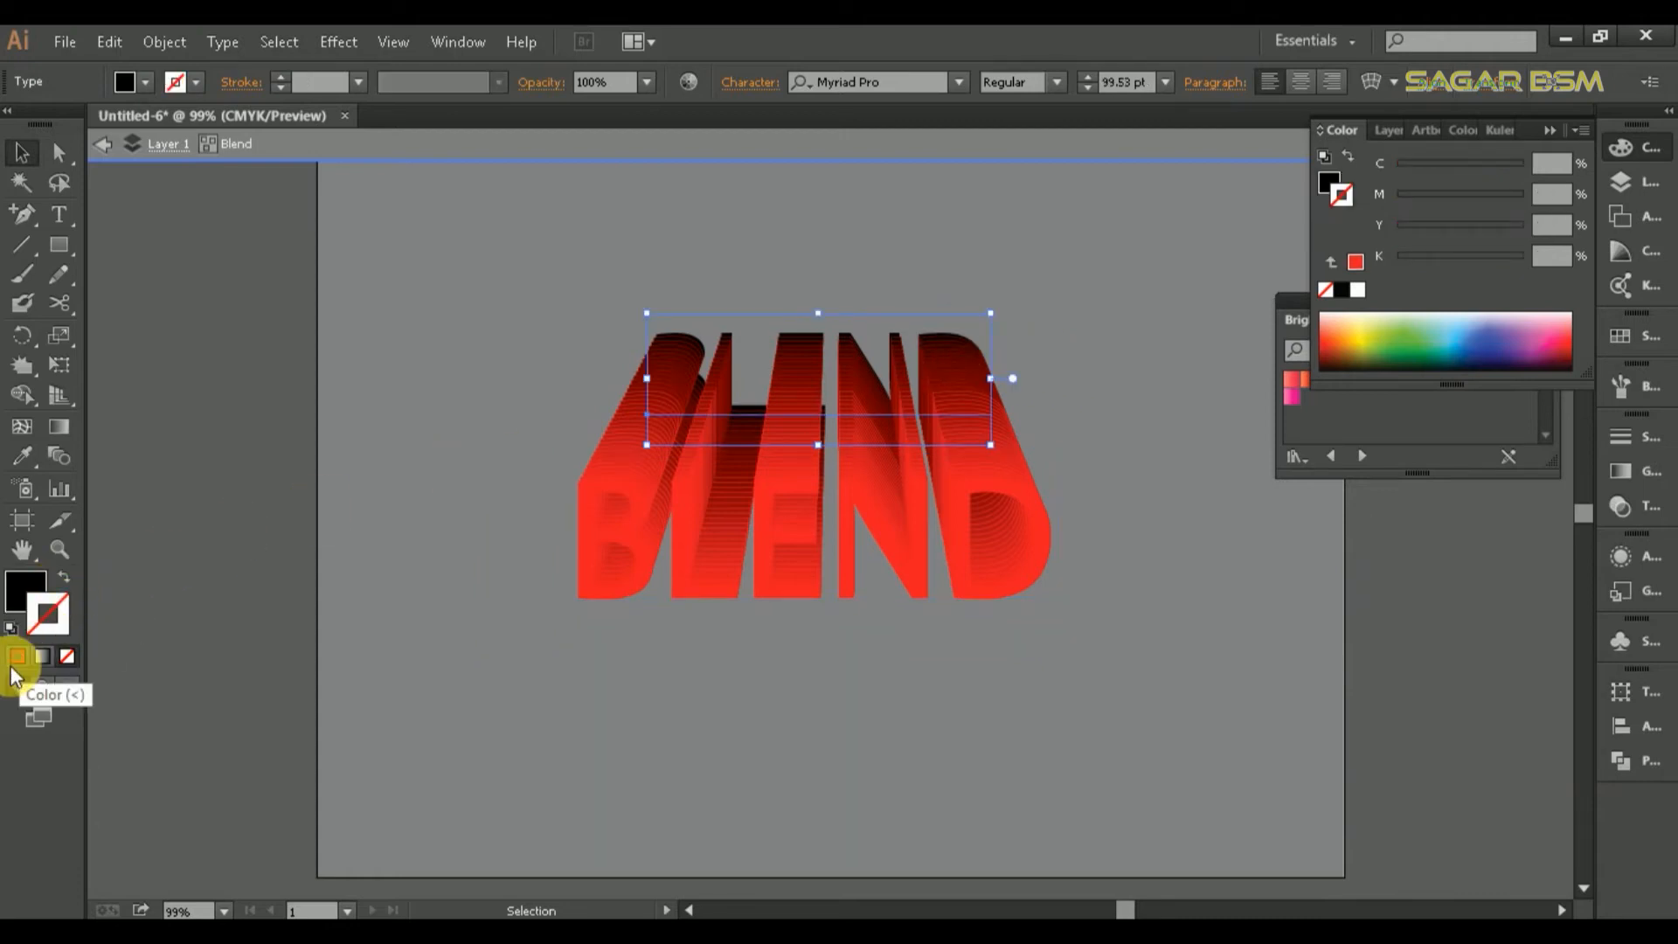
{"action": "double_click", "coordinate": [49, 622]}
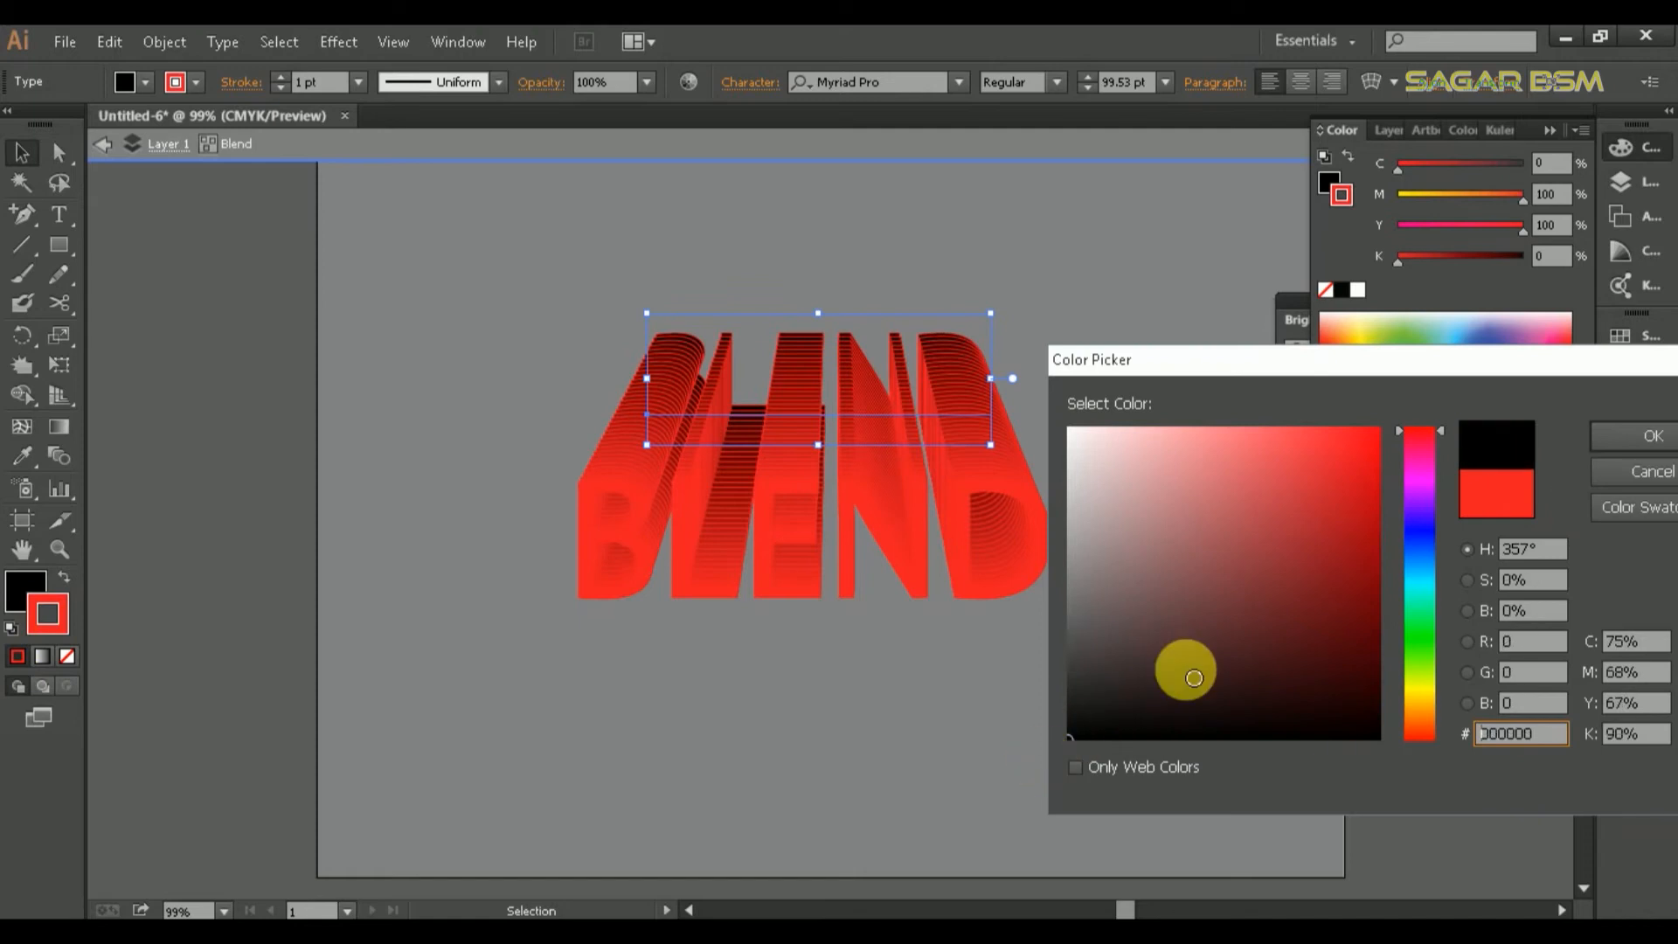
{"action": "left_click", "coordinate": [1656, 437]}
{"action": "left_click", "coordinate": [1499, 723]}
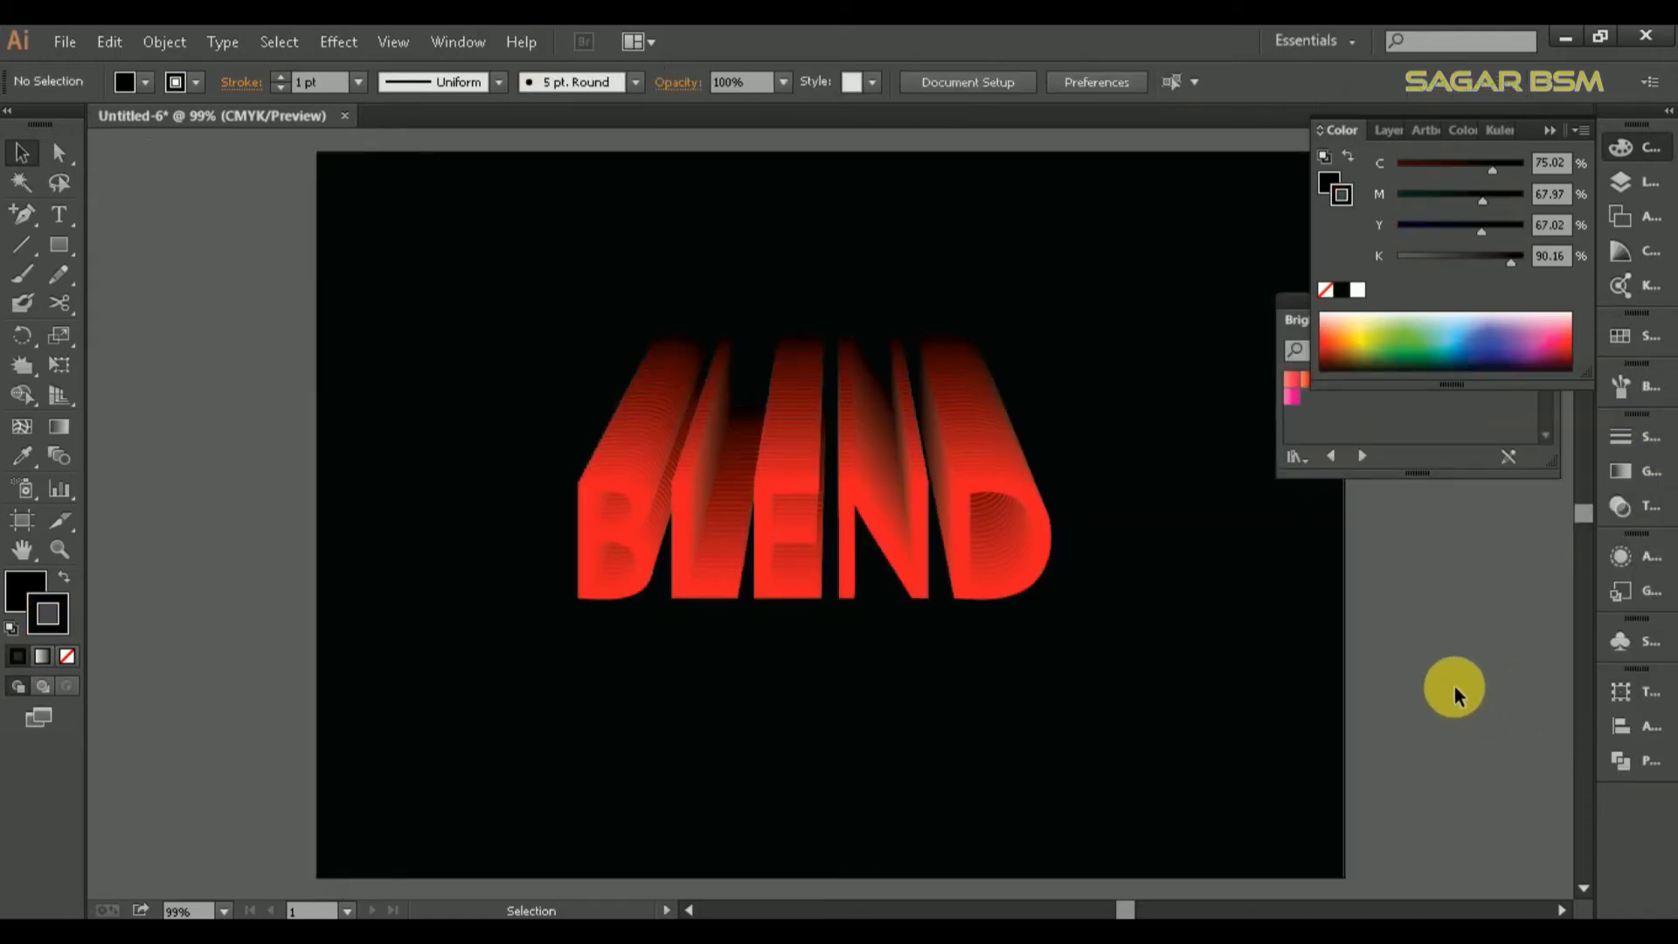
- Isolate the blend and change the front BLEND text's stroke to dark red 77030C, then leave isolation
{"action": "left_click", "coordinate": [1039, 589]}
{"action": "left_click", "coordinate": [1037, 609]}
{"action": "left_click", "coordinate": [1007, 598]}
{"action": "double_click", "coordinate": [1005, 599]}
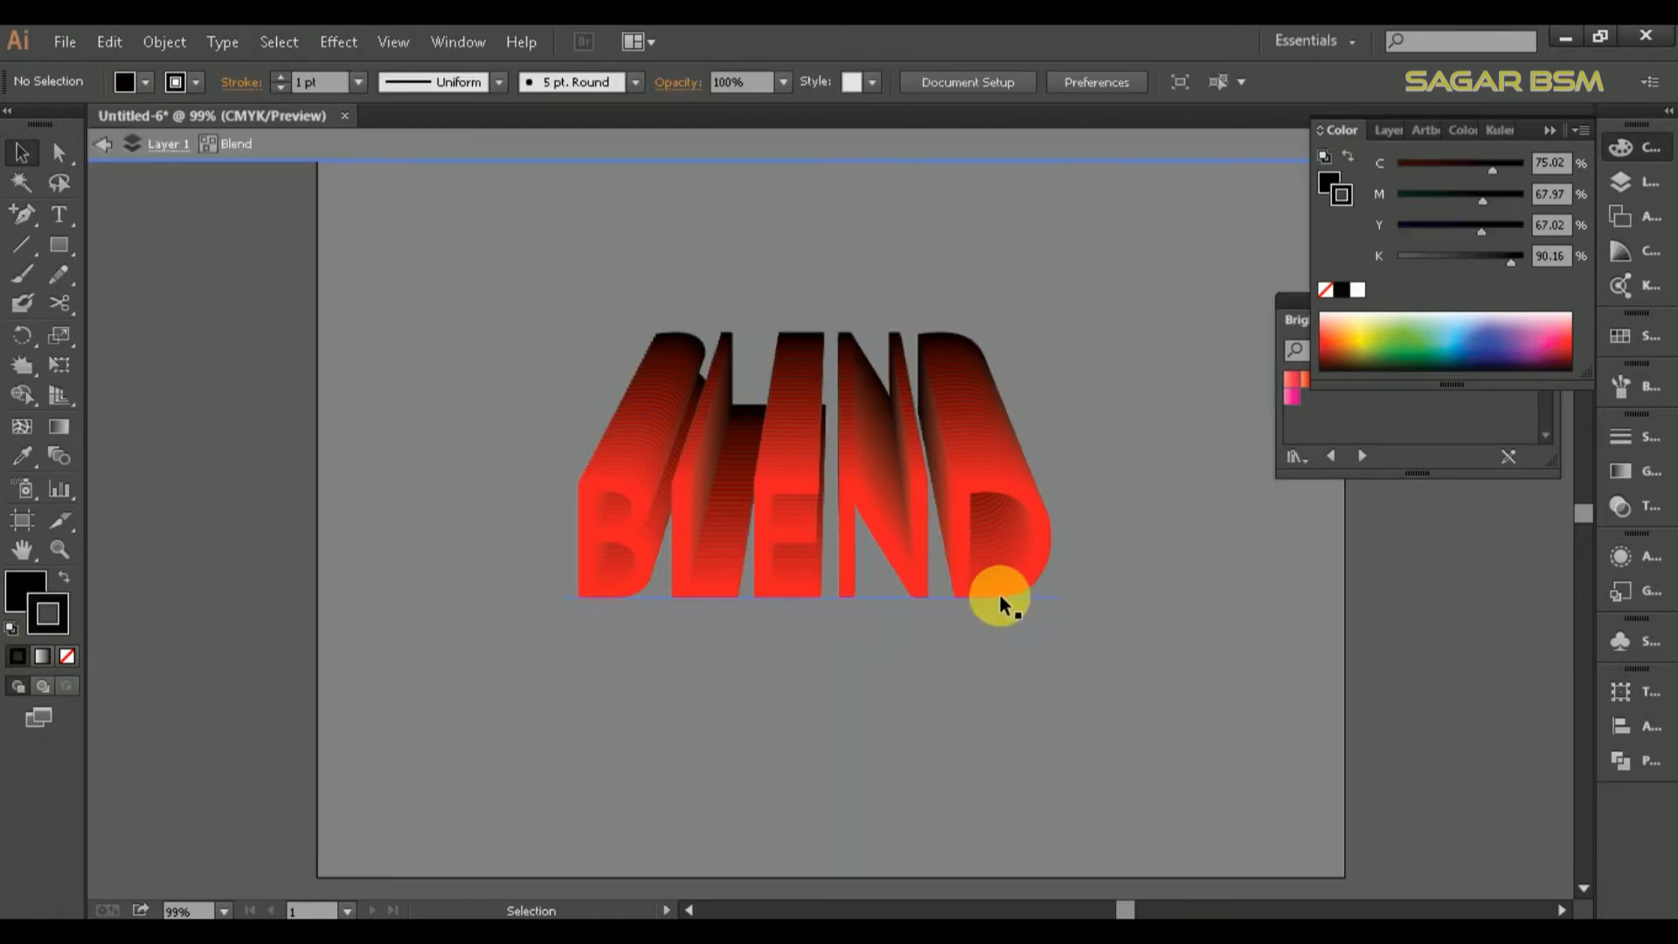
{"action": "double_click", "coordinate": [43, 623]}
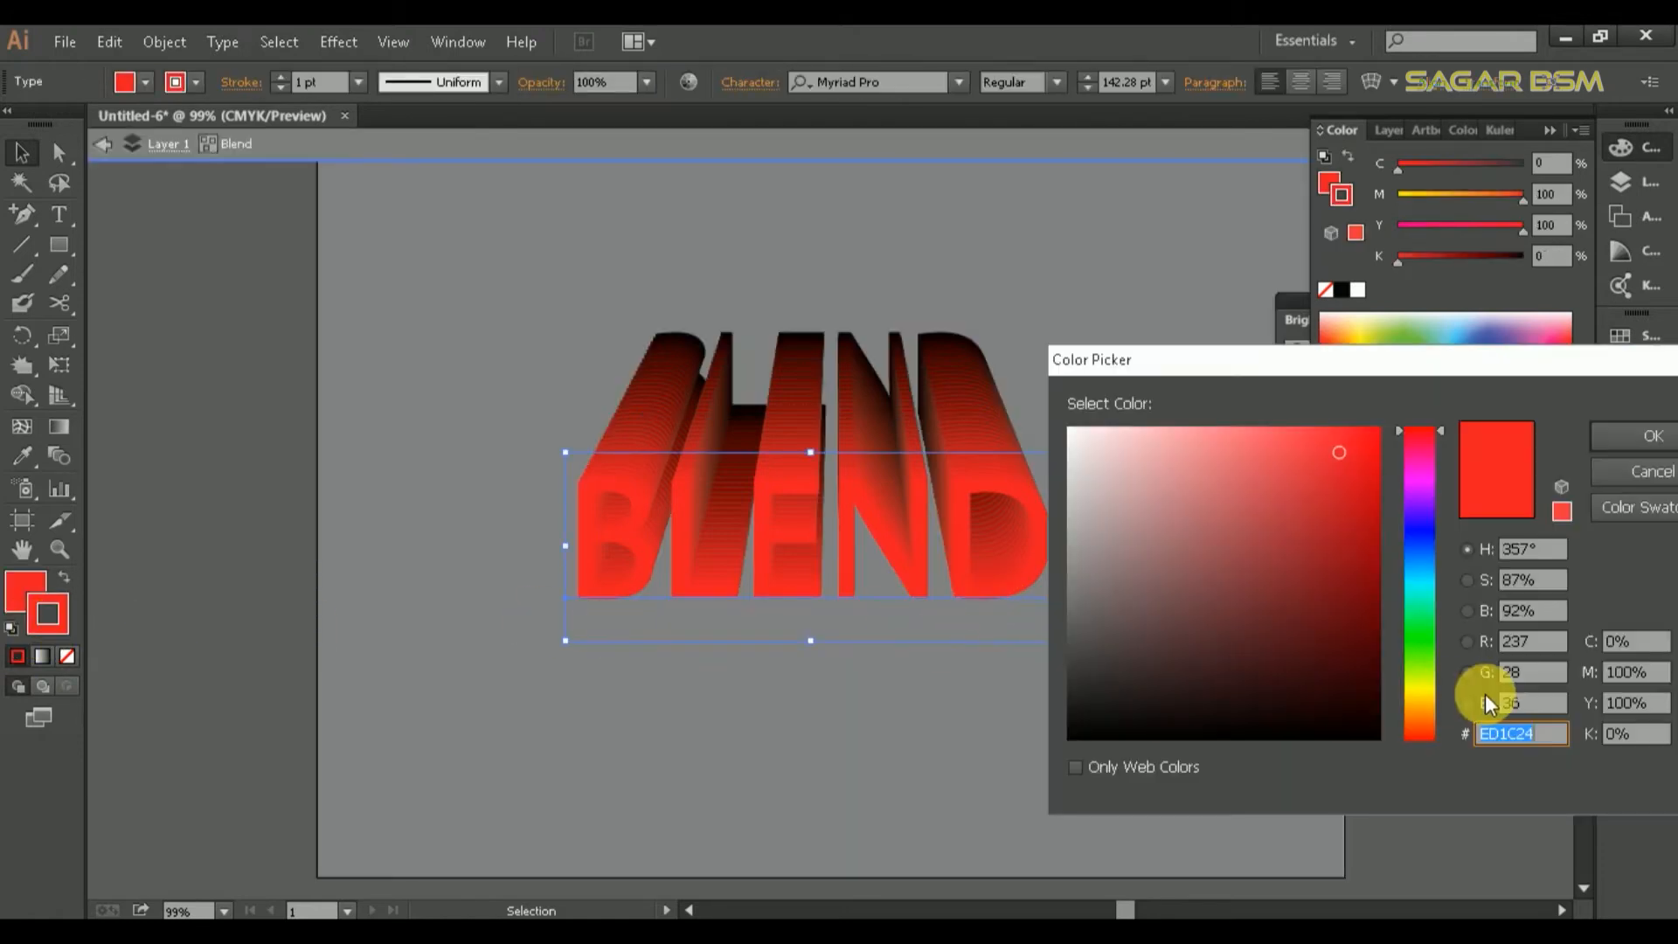
{"action": "mouse_move", "coordinate": [1379, 618]}
{"action": "left_mouse_down"}
{"action": "mouse_move", "coordinate": [1379, 640]}
{"action": "mouse_move", "coordinate": [1378, 594]}
{"action": "left_mouse_up"}
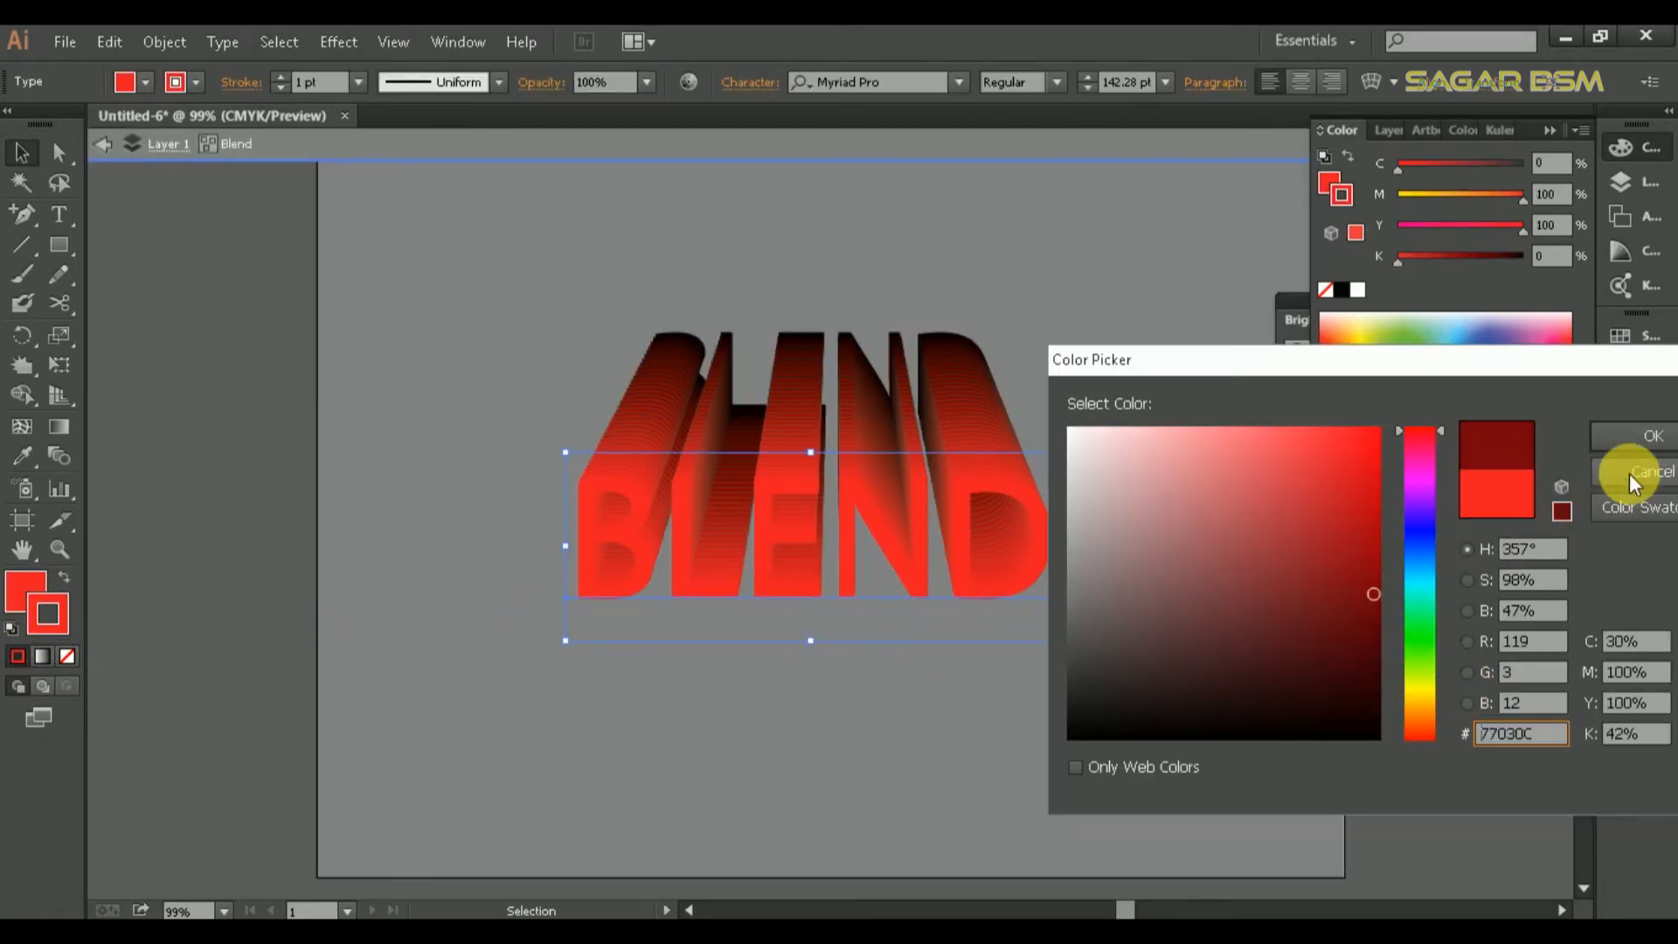
{"action": "left_click", "coordinate": [1644, 439]}
{"action": "left_click", "coordinate": [1438, 617]}
{"action": "double_click", "coordinate": [1436, 610]}
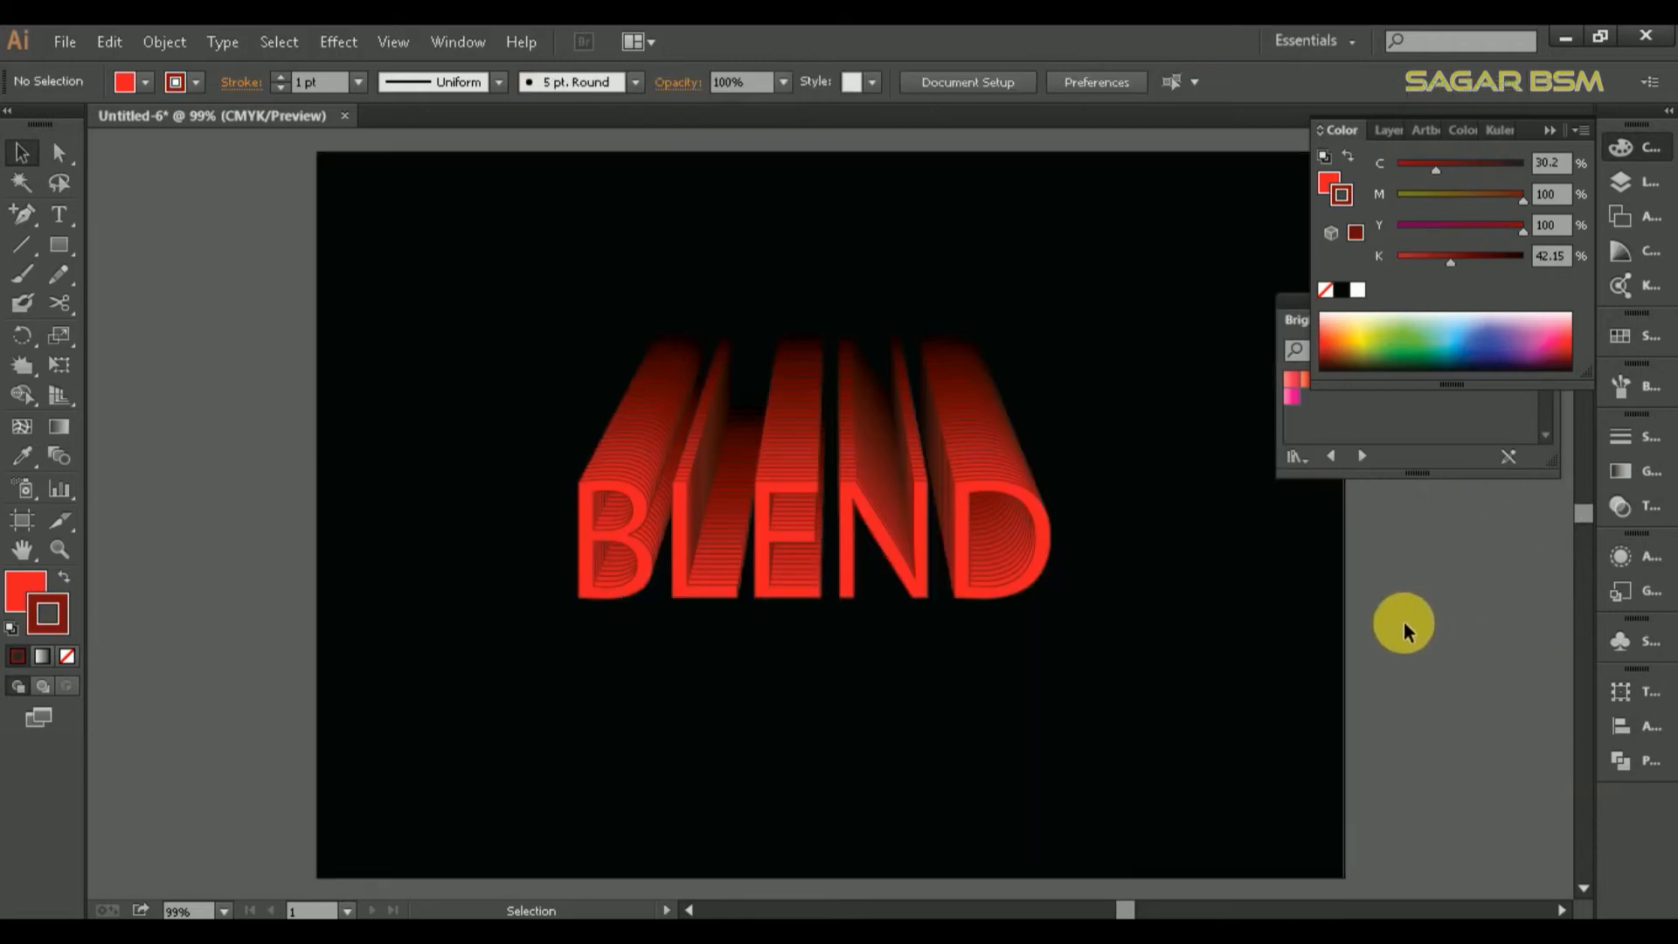
- Isolate the blend and set the front BLEND text's stroke weight to 0.25 pt, then leave isolation
{"action": "left_click", "coordinate": [966, 514]}
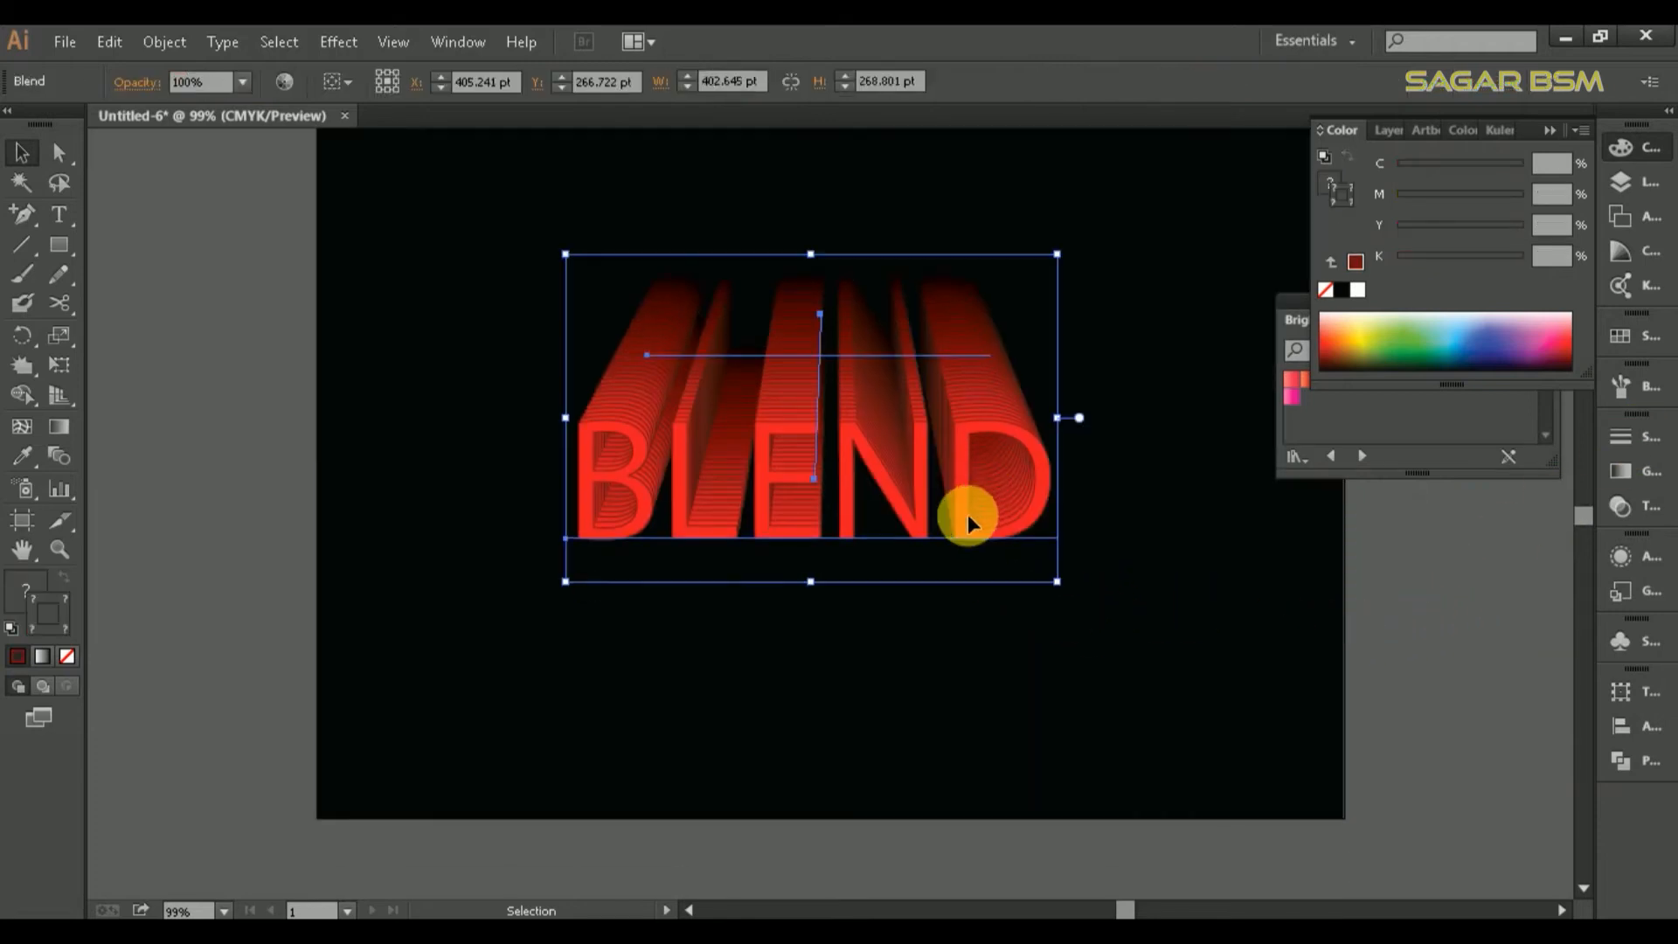
{"action": "double_click", "coordinate": [964, 517]}
{"action": "left_click", "coordinate": [962, 516]}
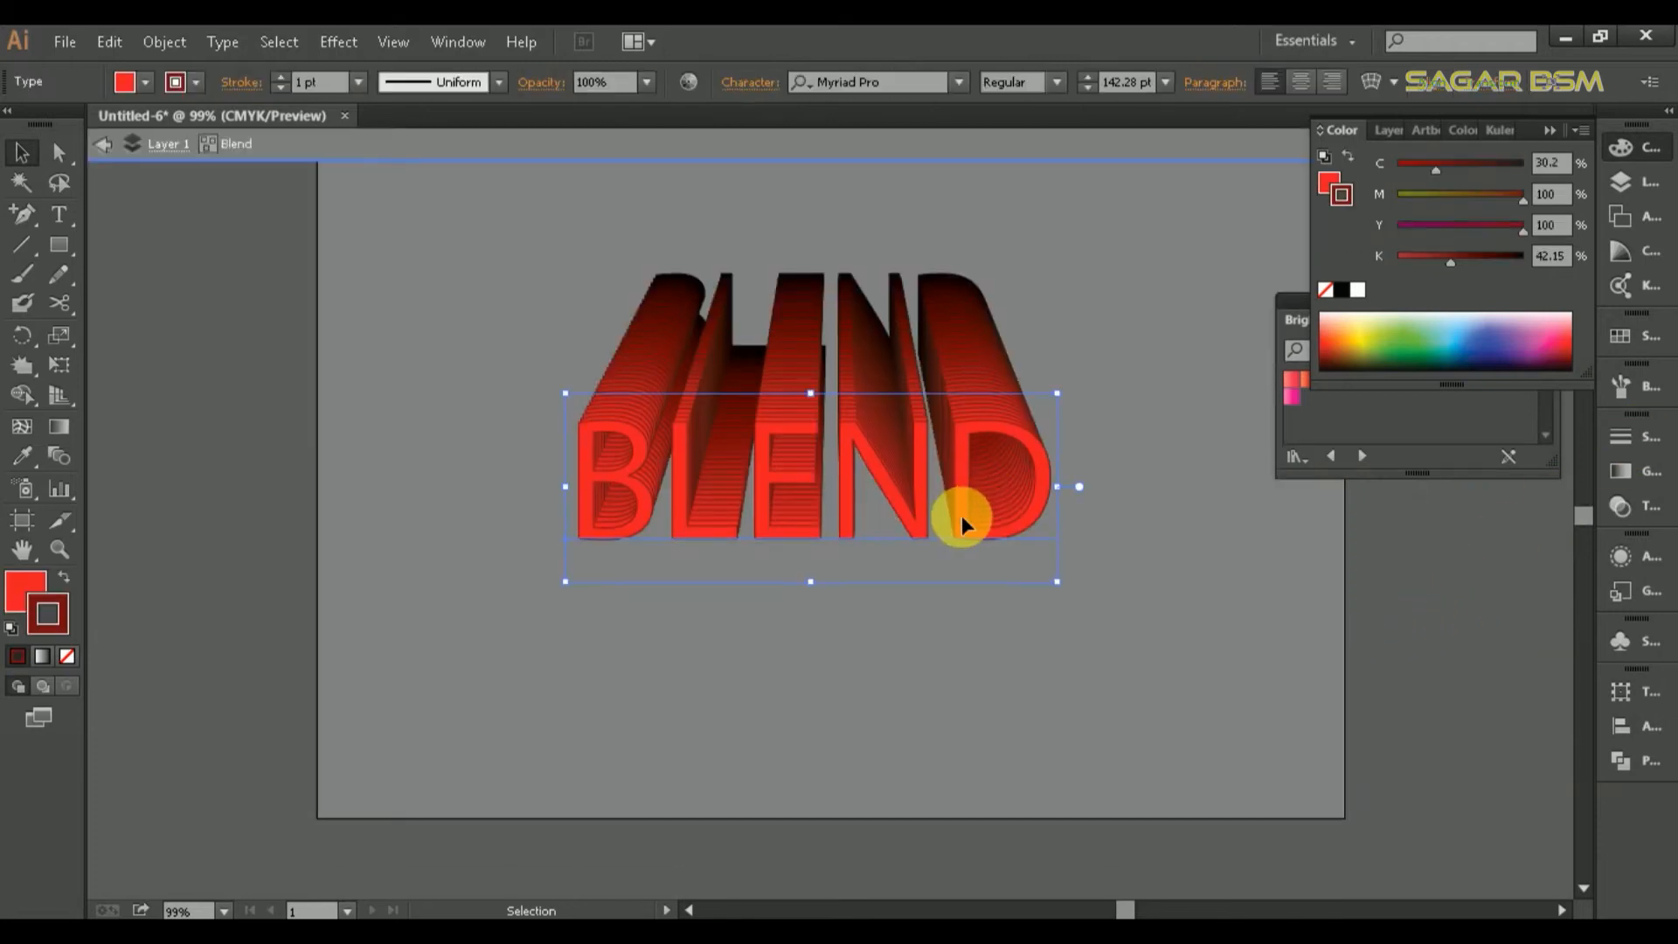
{"action": "left_click", "coordinate": [359, 81]}
{"action": "left_click", "coordinate": [367, 110]}
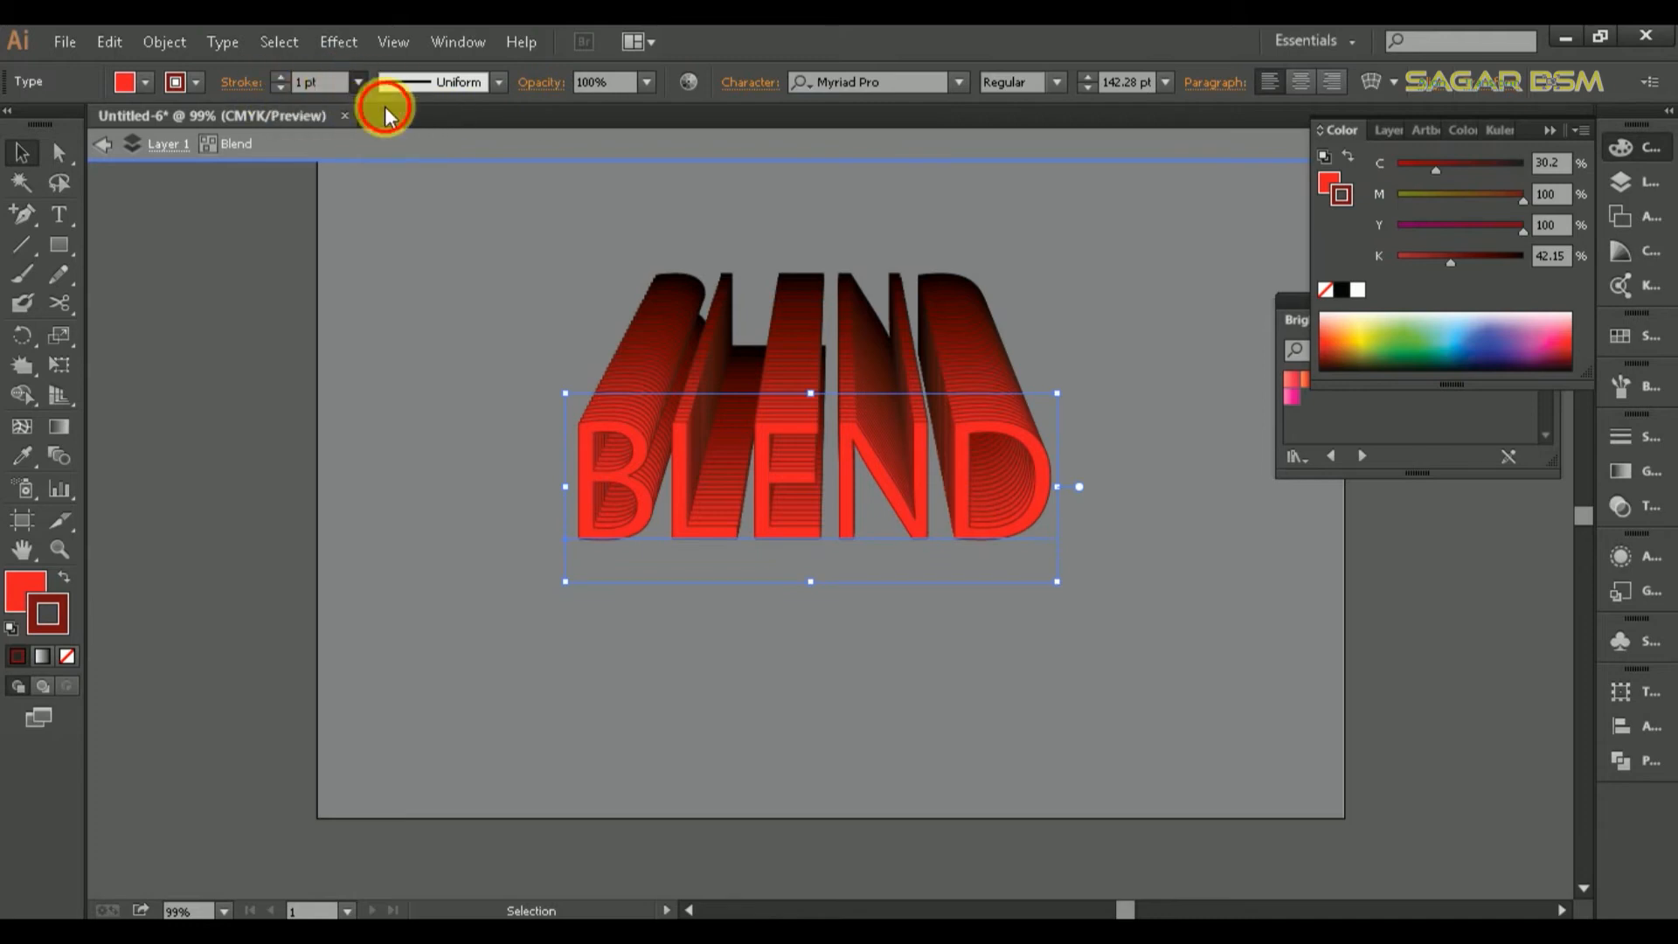
{"action": "double_click", "coordinate": [347, 431]}
{"action": "scroll", "coordinate": [1224, 682], "scroll_direction": "up", "scroll_amount": 1}
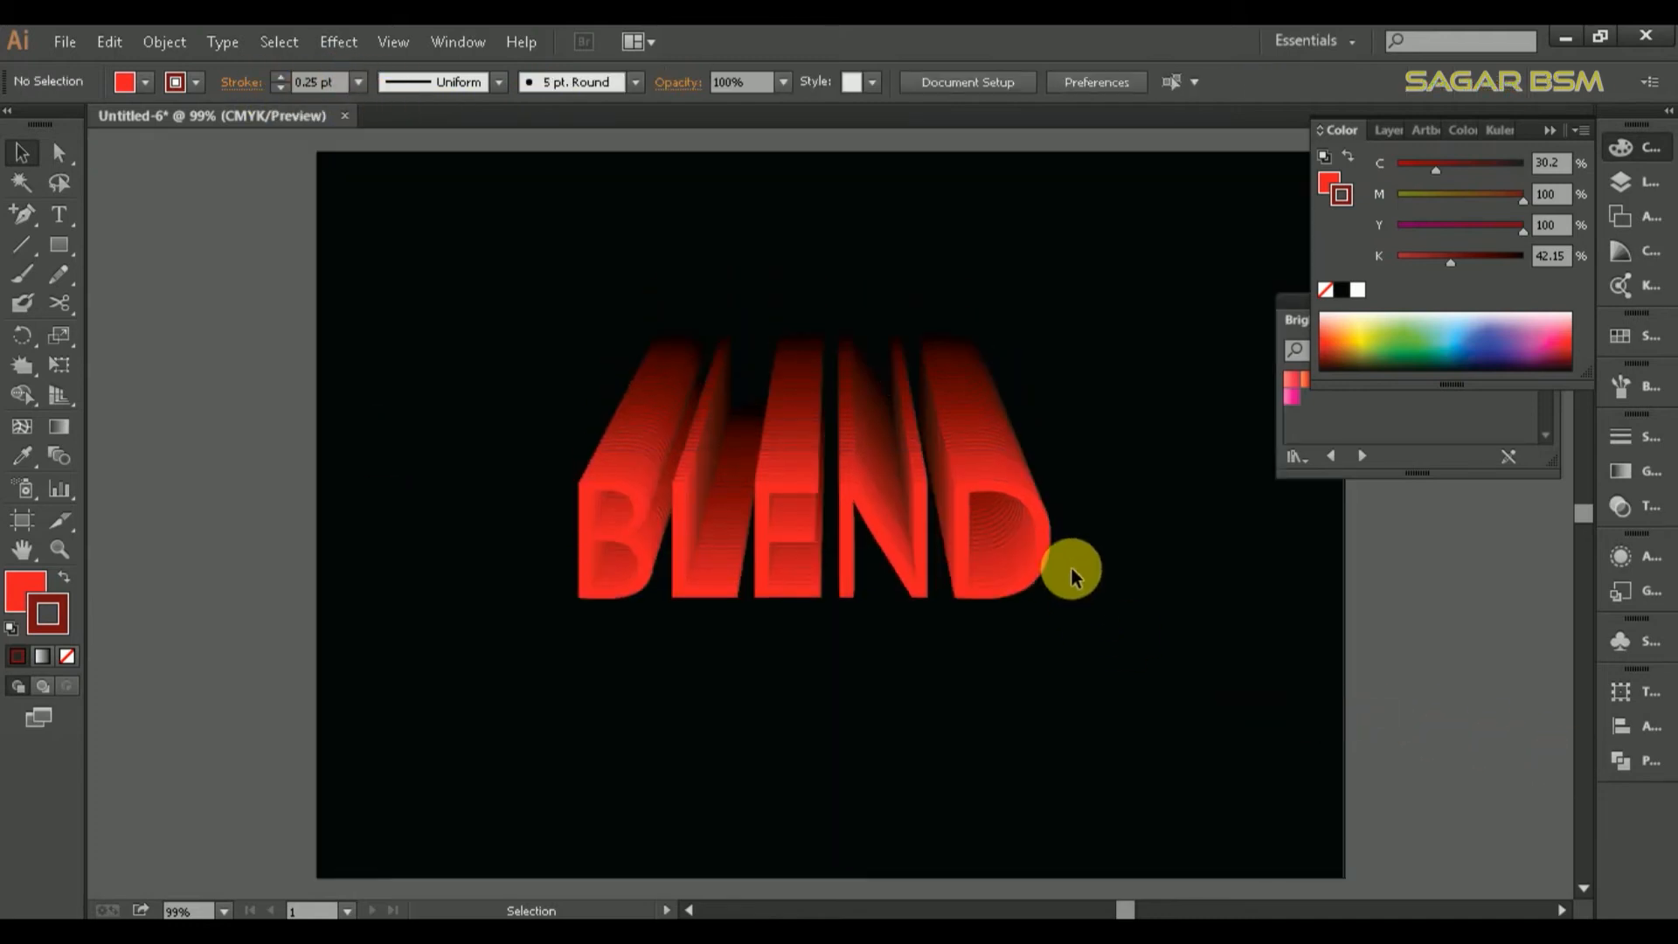
- Move the extruded BLEND blend to the left half of the artboard and deselect it
{"action": "left_click_drag", "start_coordinate": [1056, 564], "coordinate": [854, 532]}
{"action": "left_click", "coordinate": [1293, 630]}
{"action": "scroll", "coordinate": [1492, 719], "scroll_direction": "down", "scroll_amount": 1}
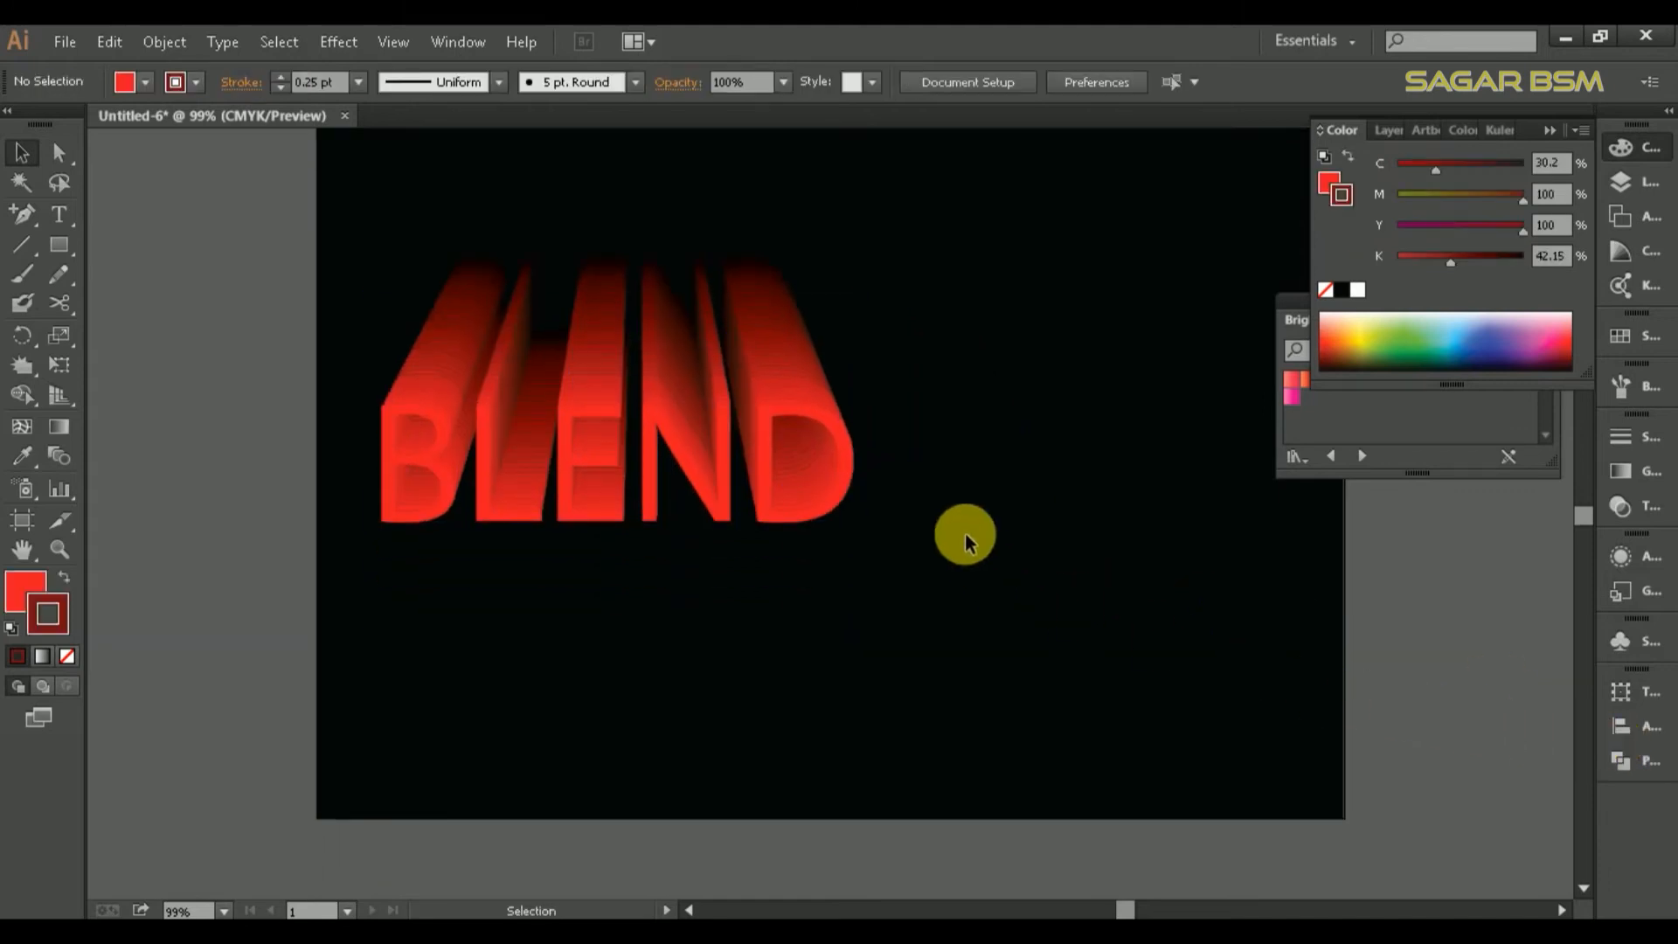
{"action": "scroll", "coordinate": [799, 525], "scroll_direction": "up", "scroll_amount": 1}
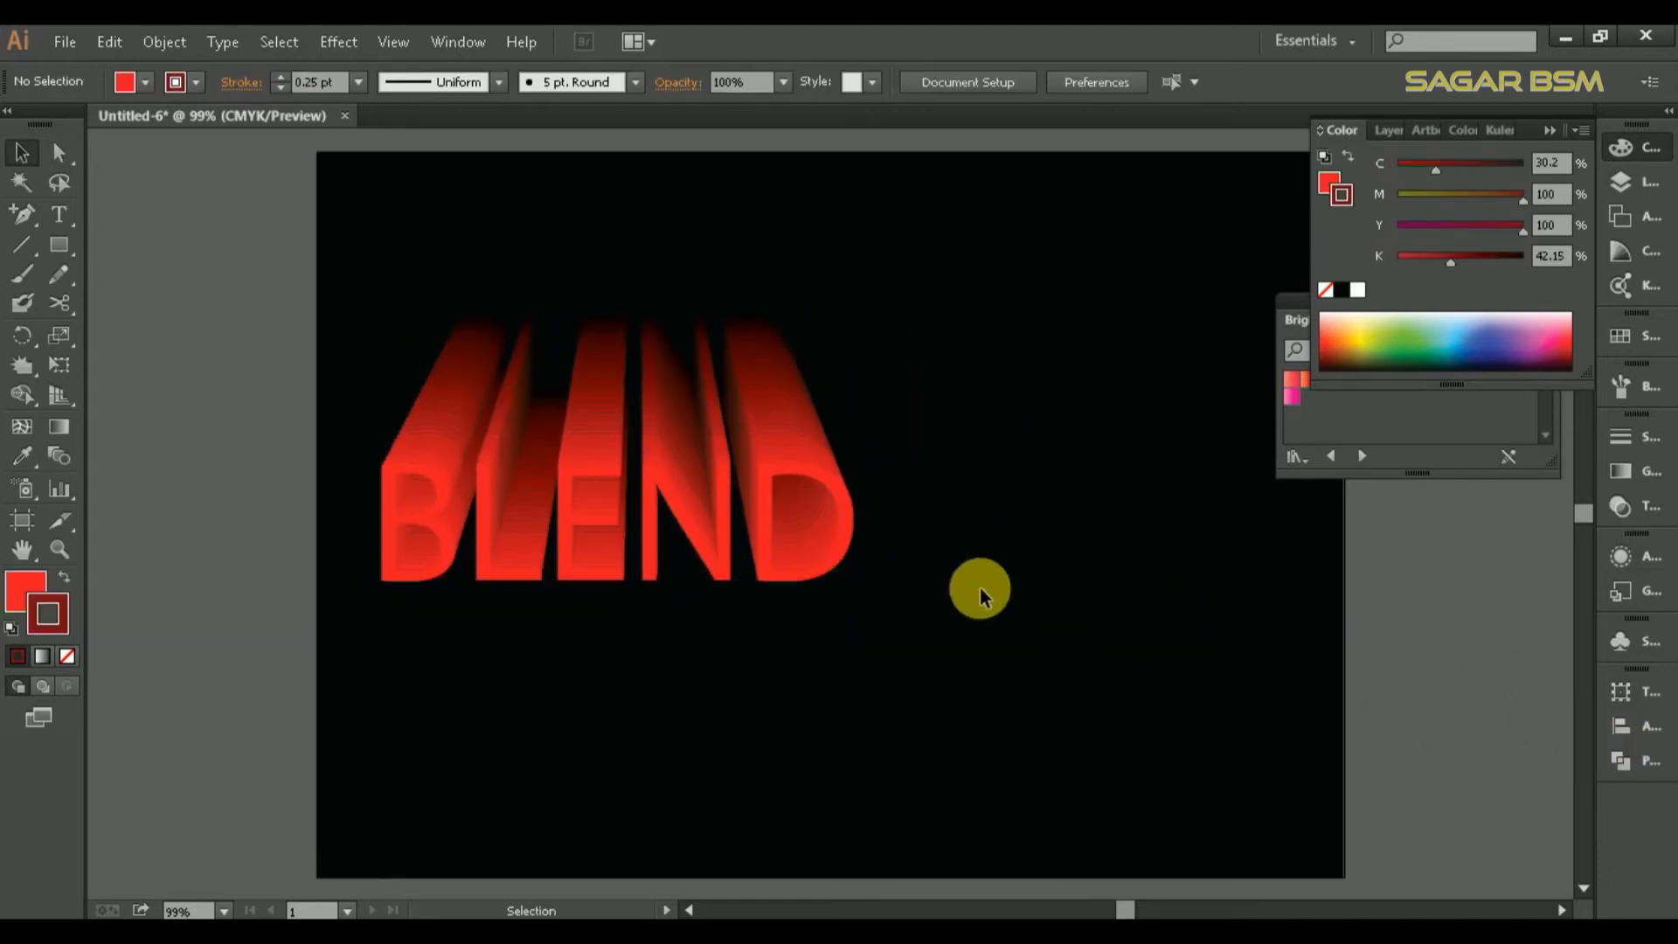
{"action": "left_click_drag", "start_coordinate": [963, 640], "coordinate": [818, 633]}
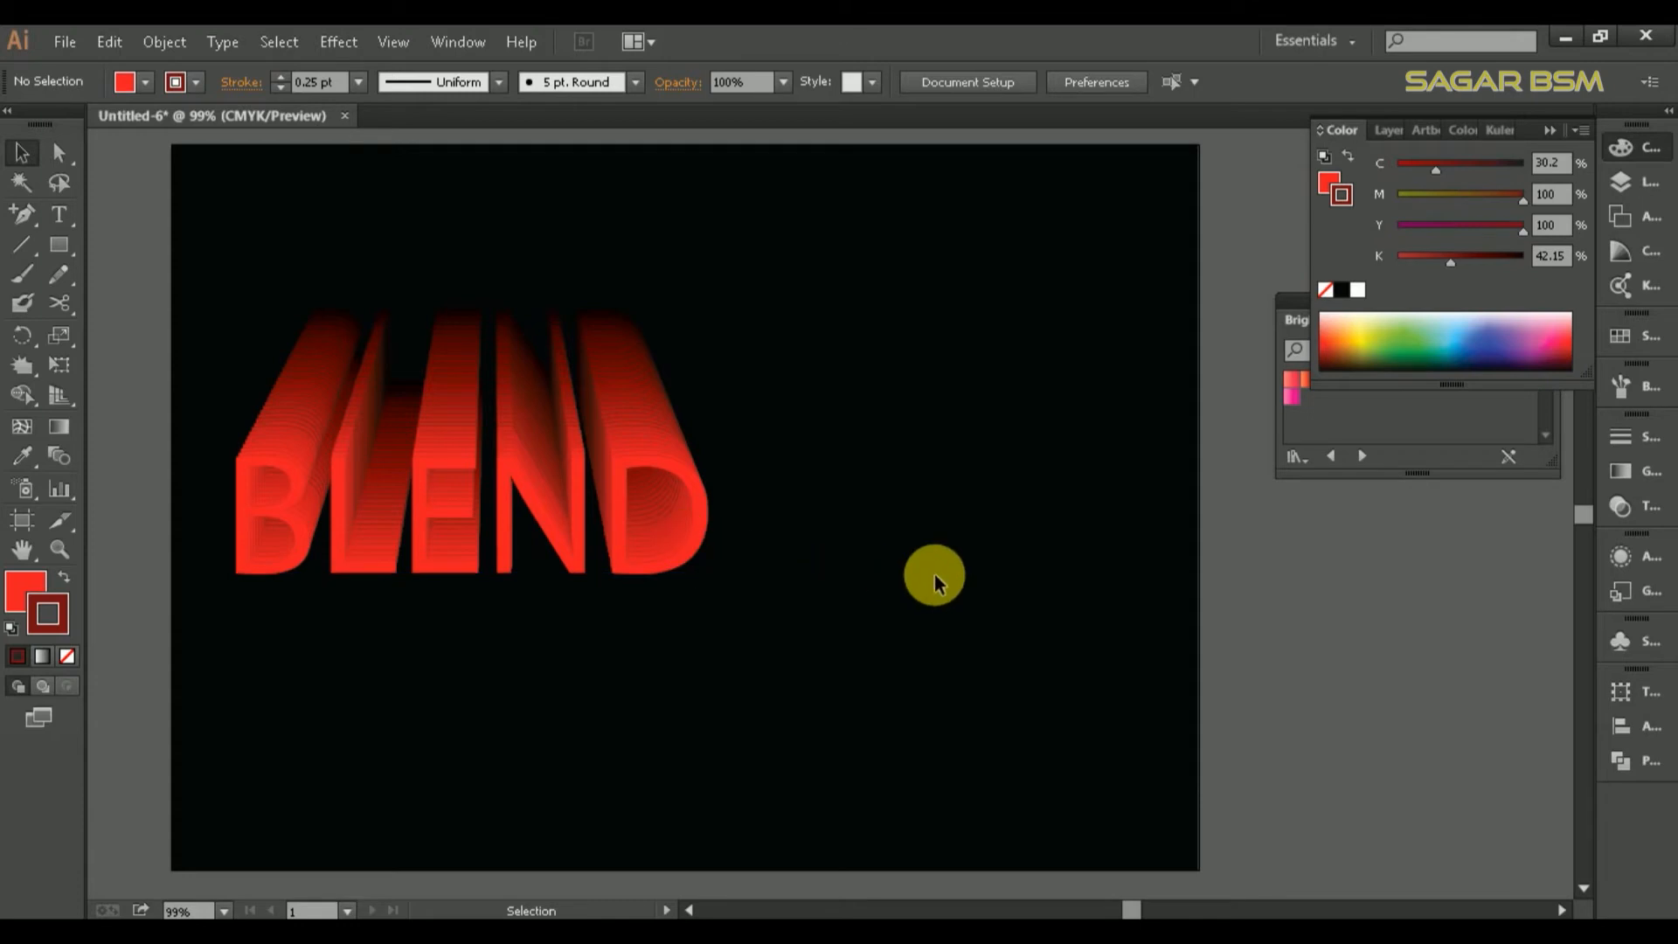
- Isolate the blend, copy the word BLEND from the front text, and leave isolation
{"action": "double_click", "coordinate": [551, 549]}
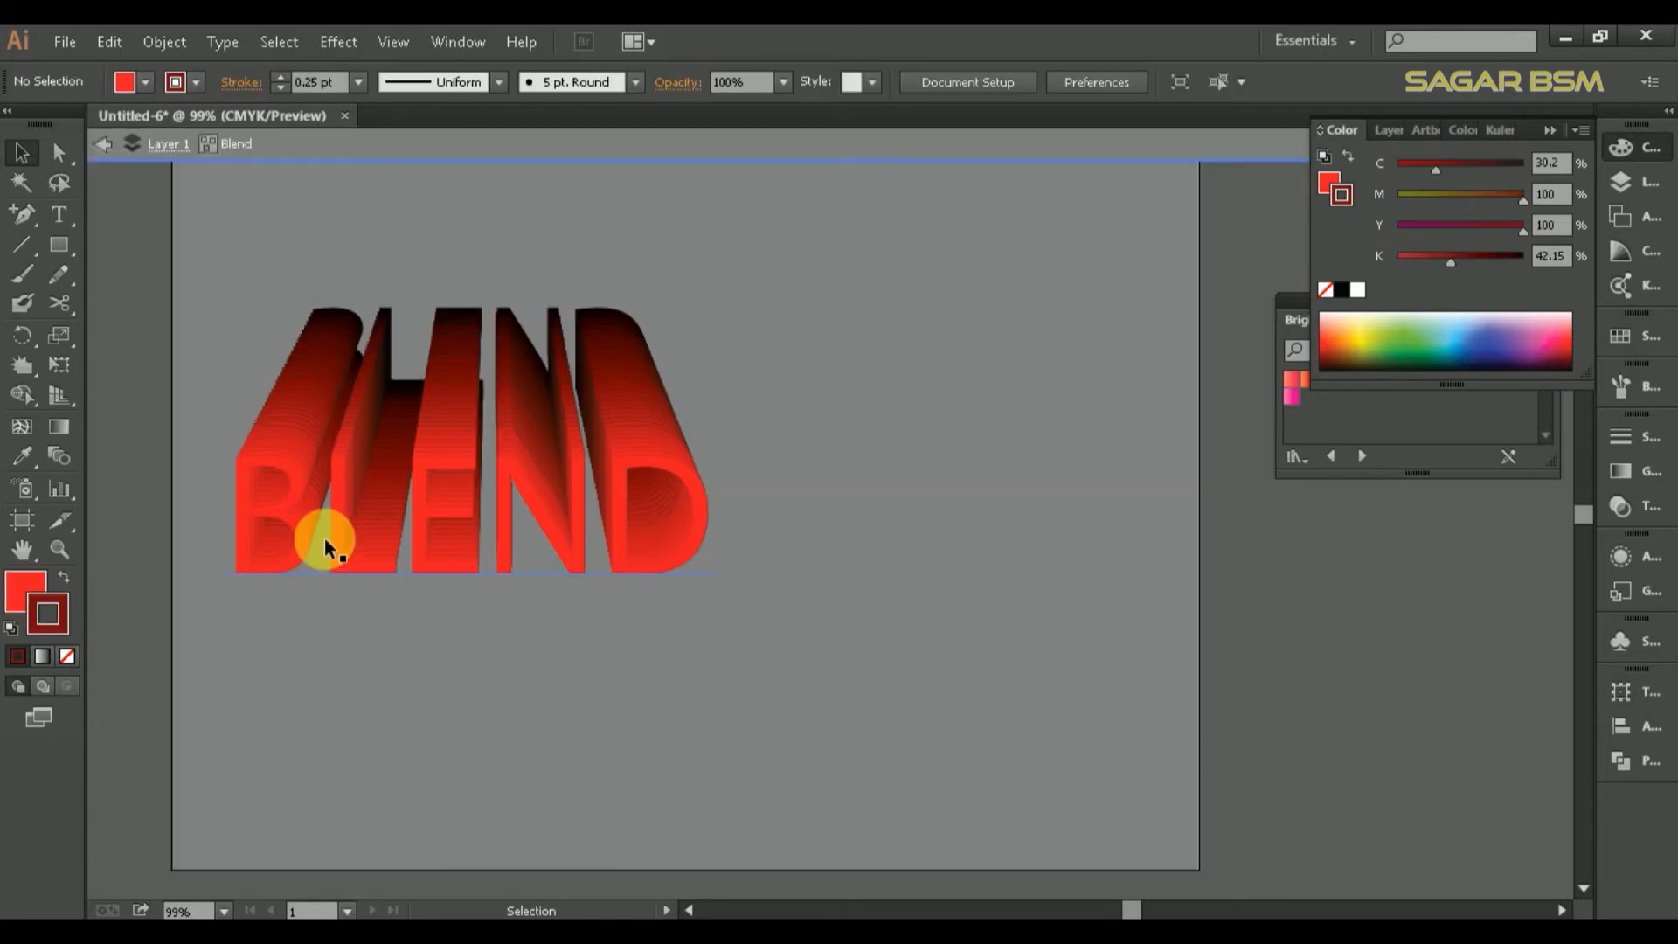
{"action": "key", "text": "t"}
{"action": "double_click", "coordinate": [302, 518]}
{"action": "key", "text": "ctrl+c"}
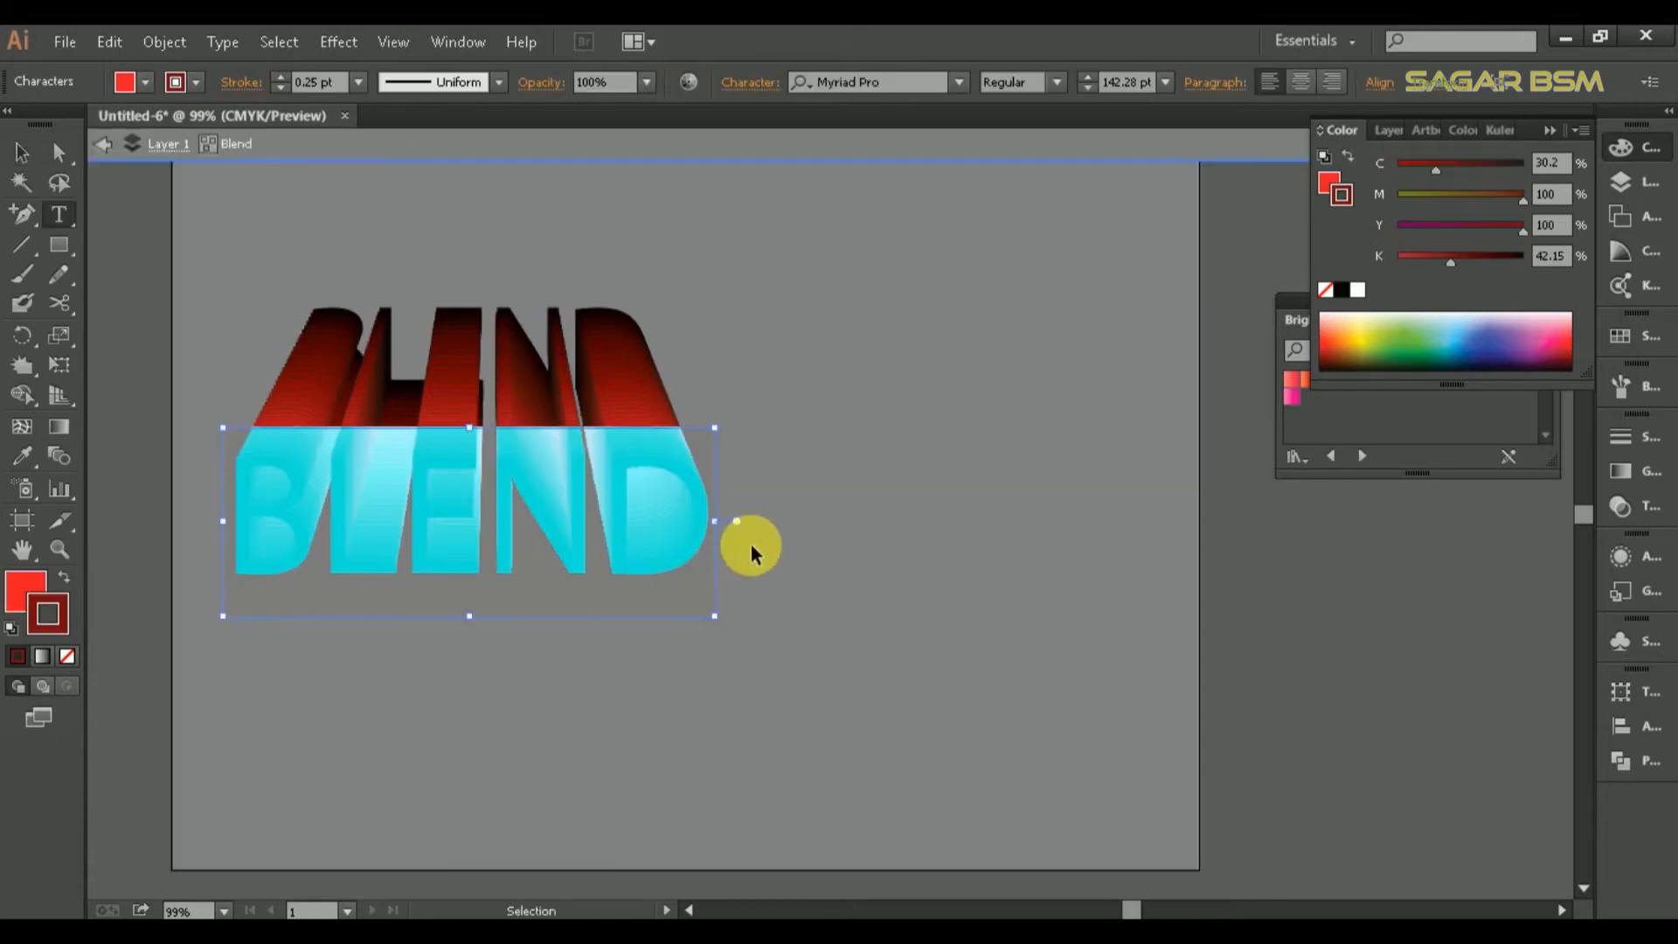
{"action": "left_click", "coordinate": [23, 152]}
{"action": "left_click", "coordinate": [886, 412]}
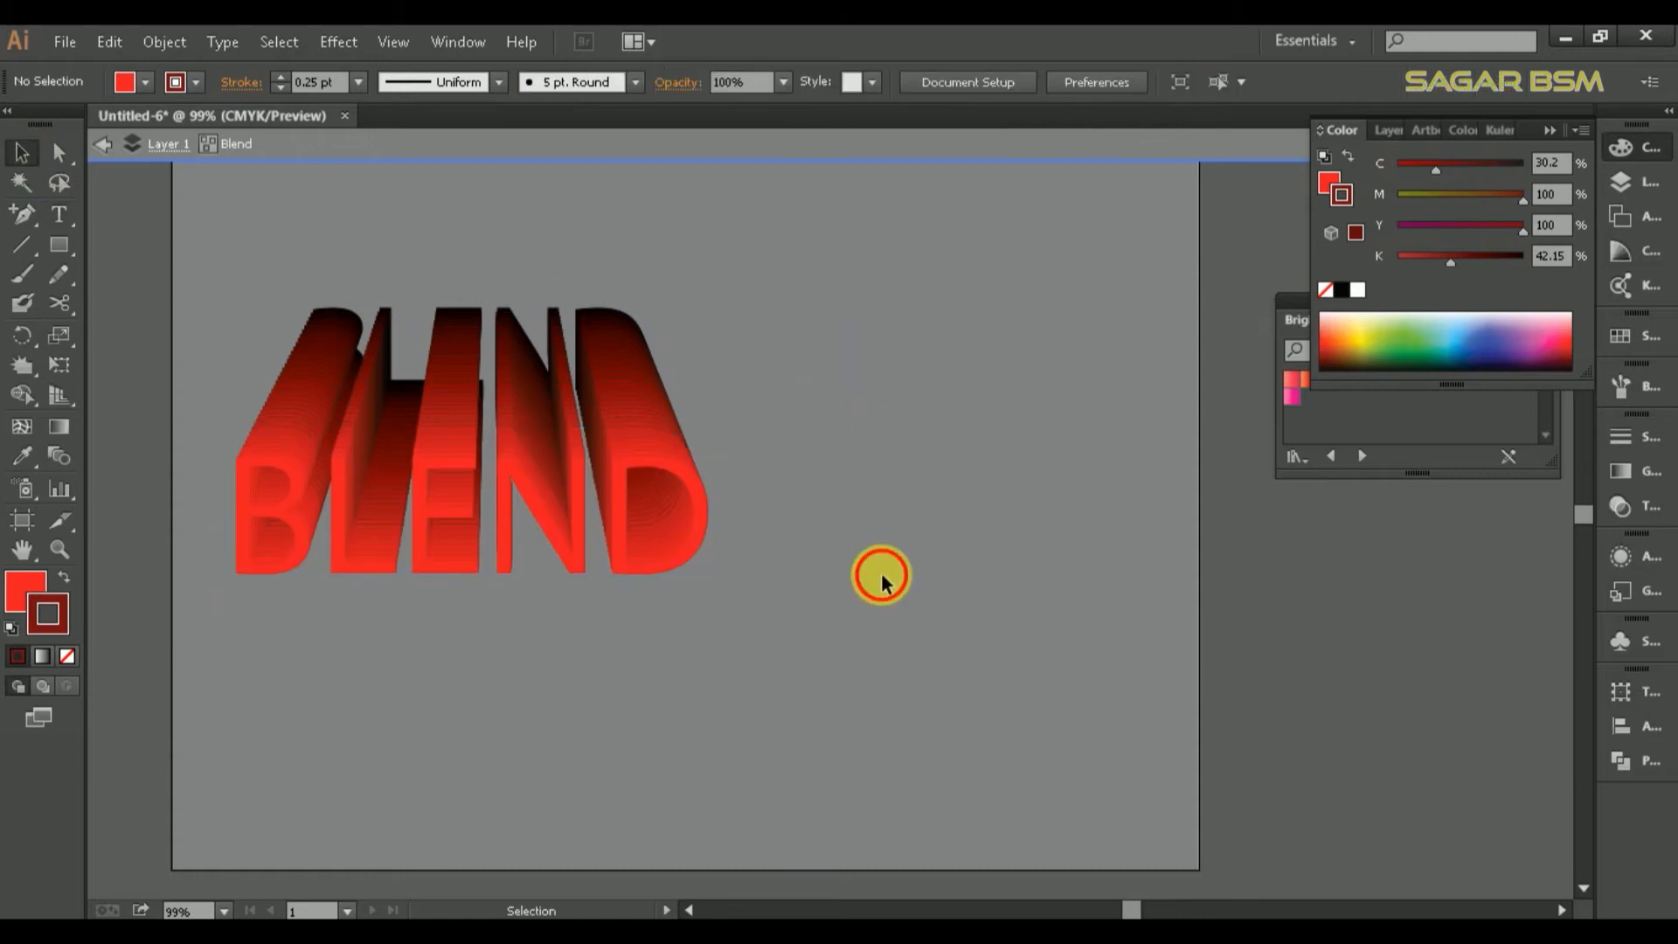
{"action": "double_click", "coordinate": [883, 579]}
- Scale the extruded blend down to about 324 by 216 pt, then lock Layer 1 and add a new layer above it
{"action": "key", "text": "F7"}
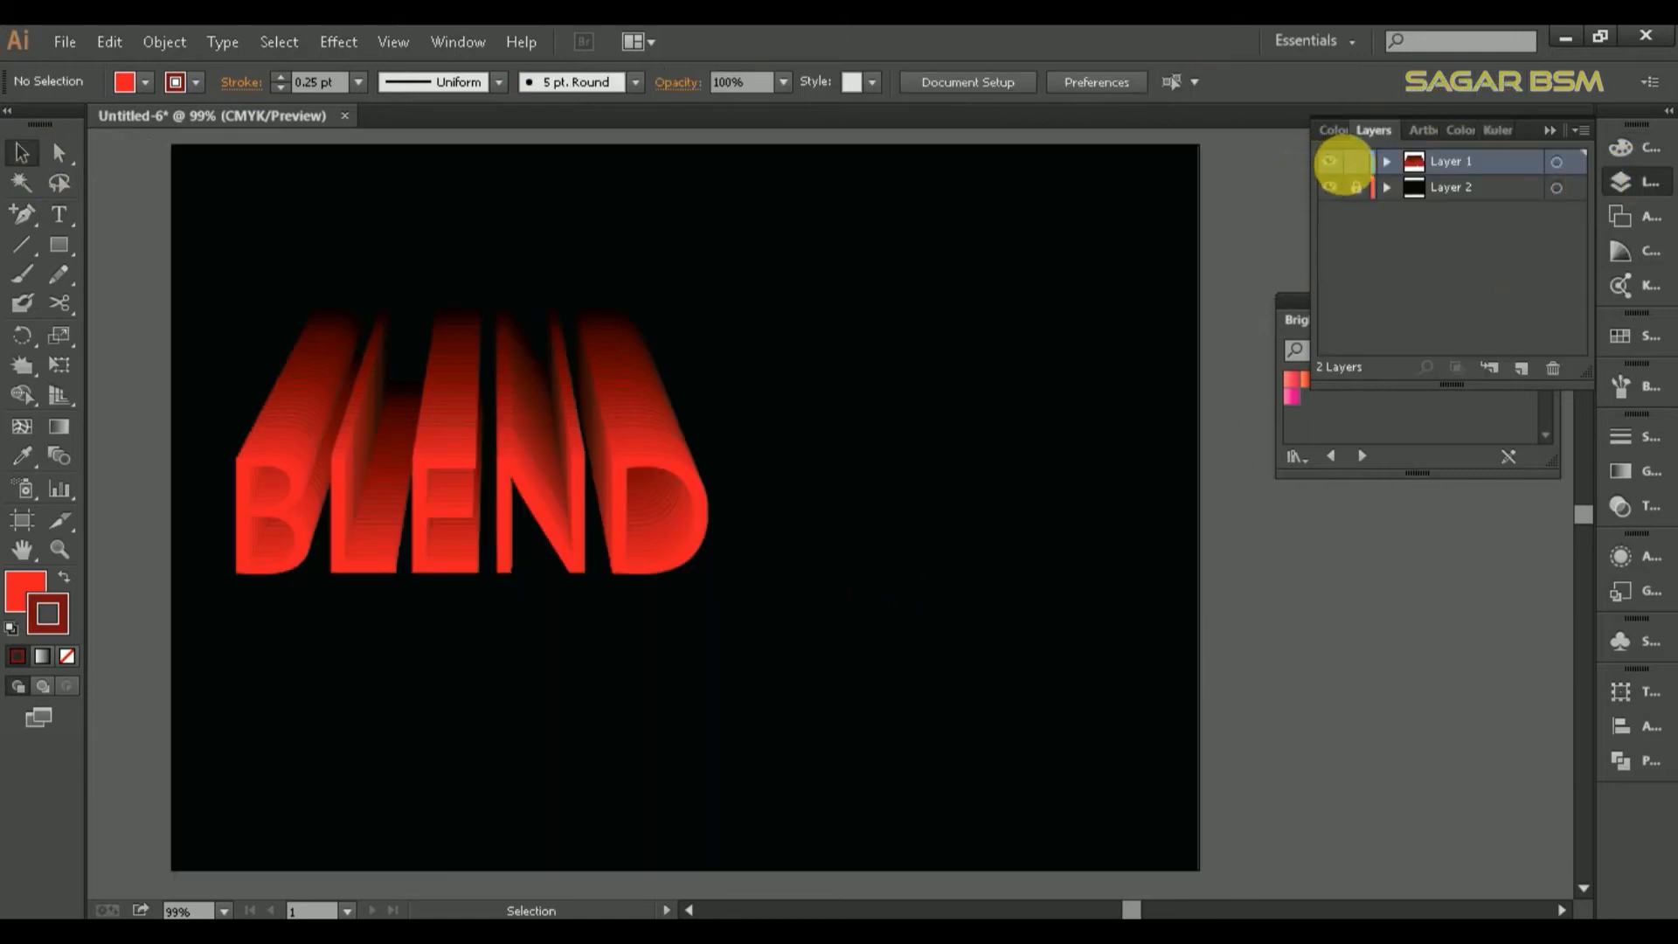
{"action": "left_click", "coordinate": [674, 453]}
{"action": "left_click_drag", "start_coordinate": [715, 616], "coordinate": [628, 560]}
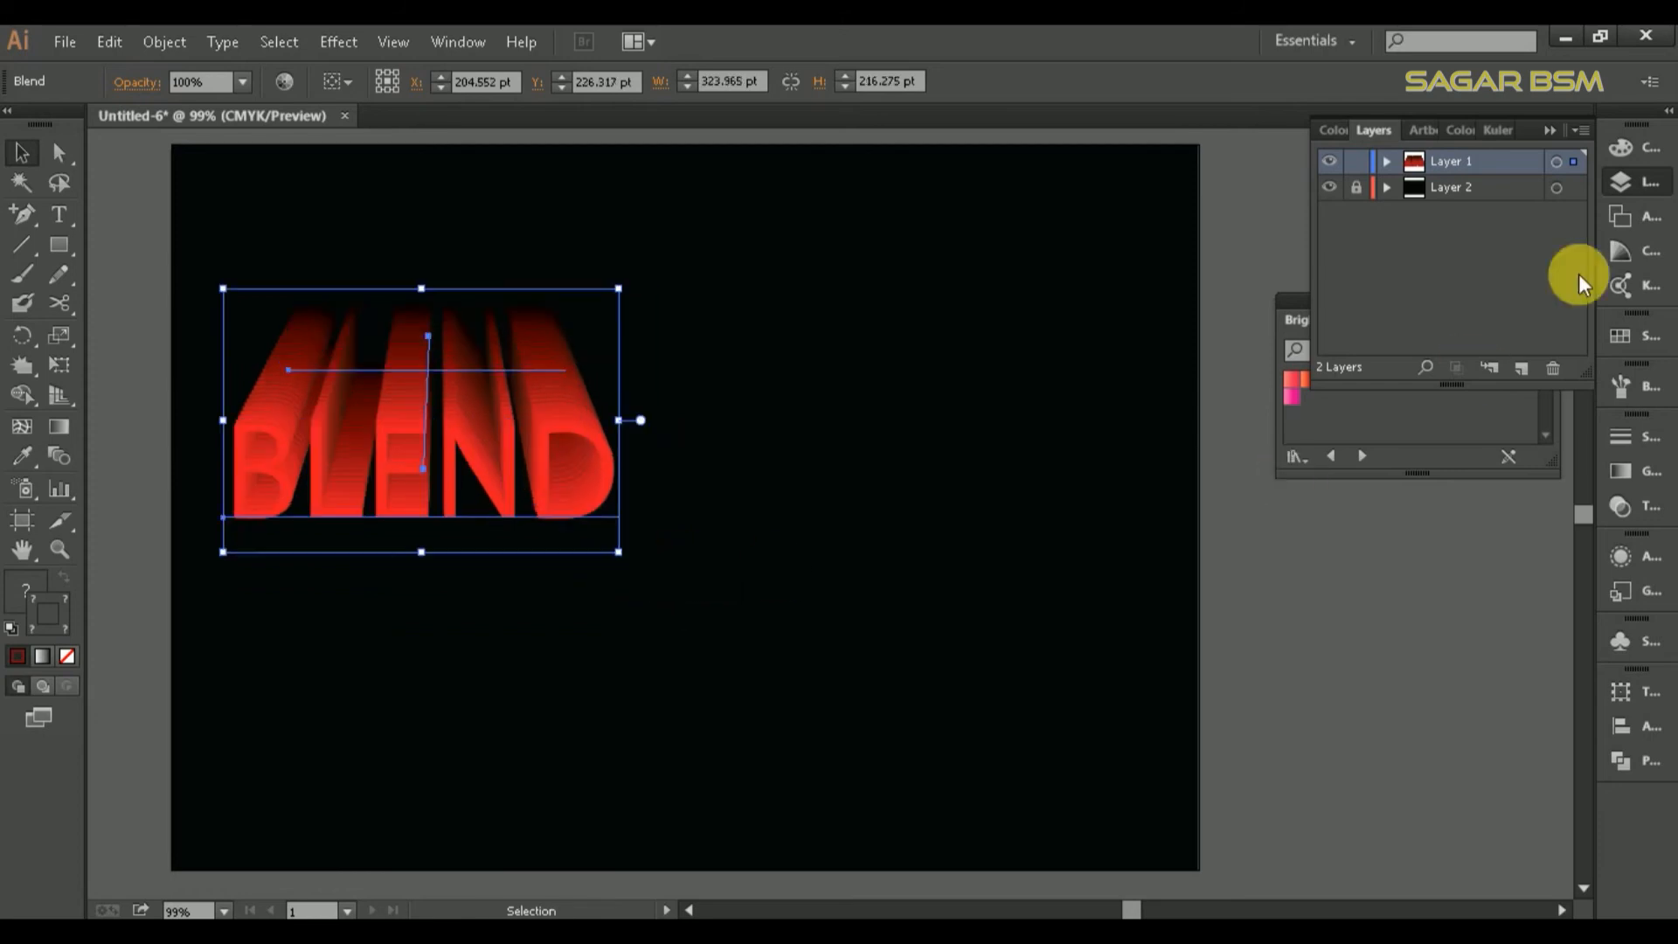
{"action": "left_click", "coordinate": [1356, 160]}
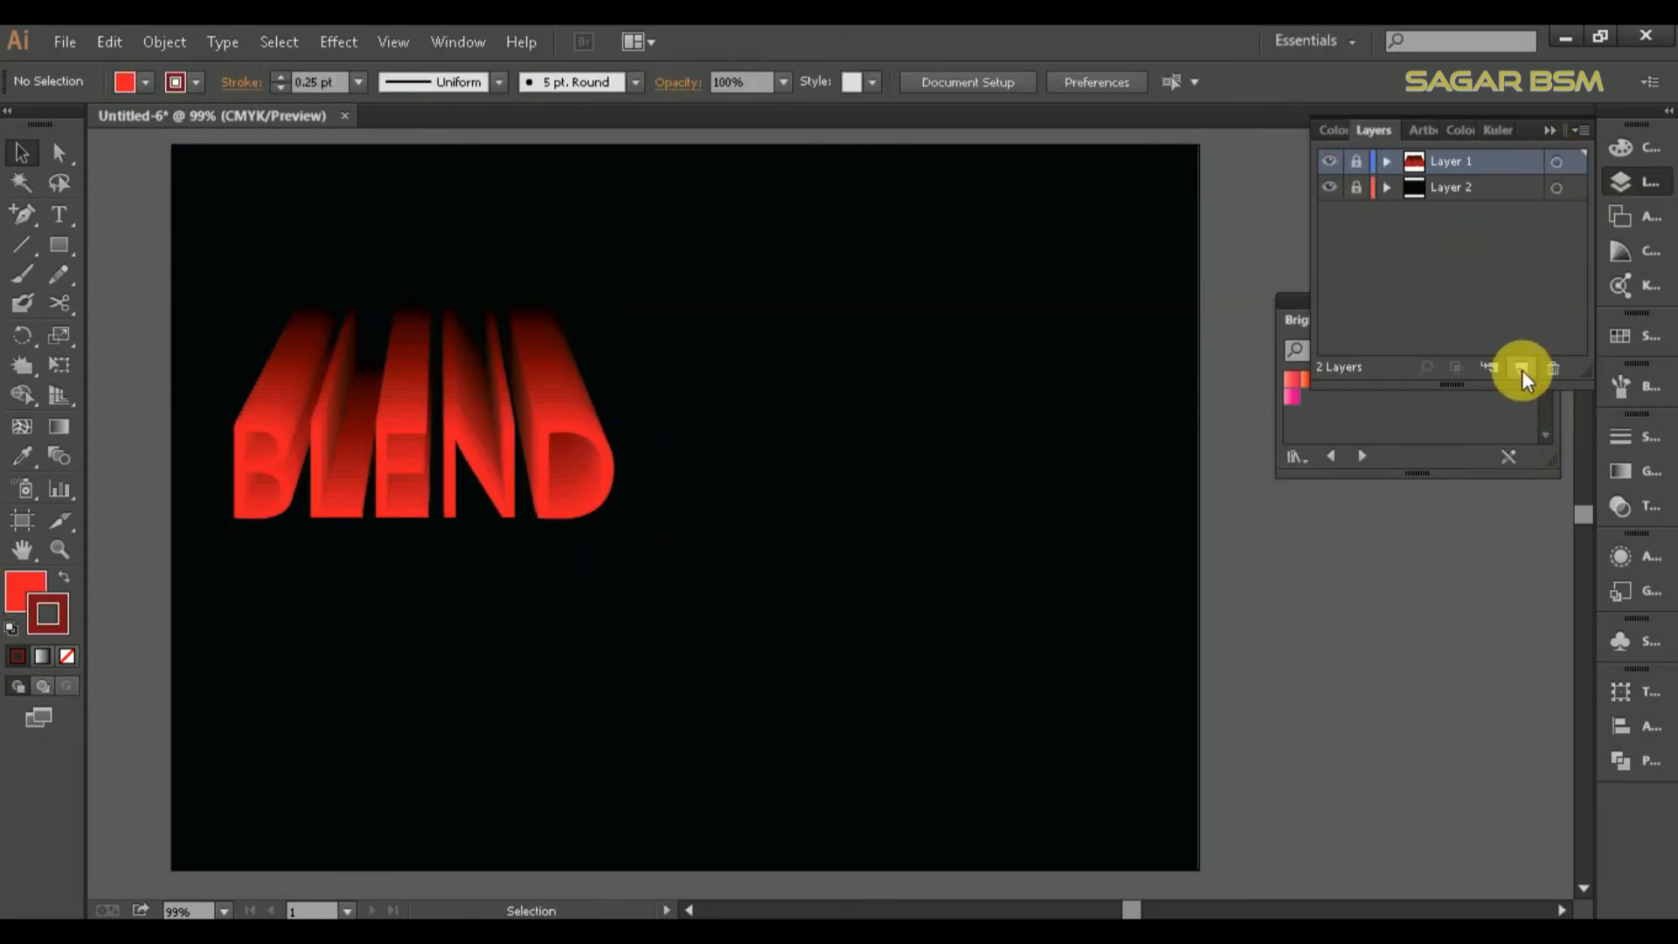
{"action": "key", "text": "t"}
{"action": "left_click", "coordinate": [802, 520]}
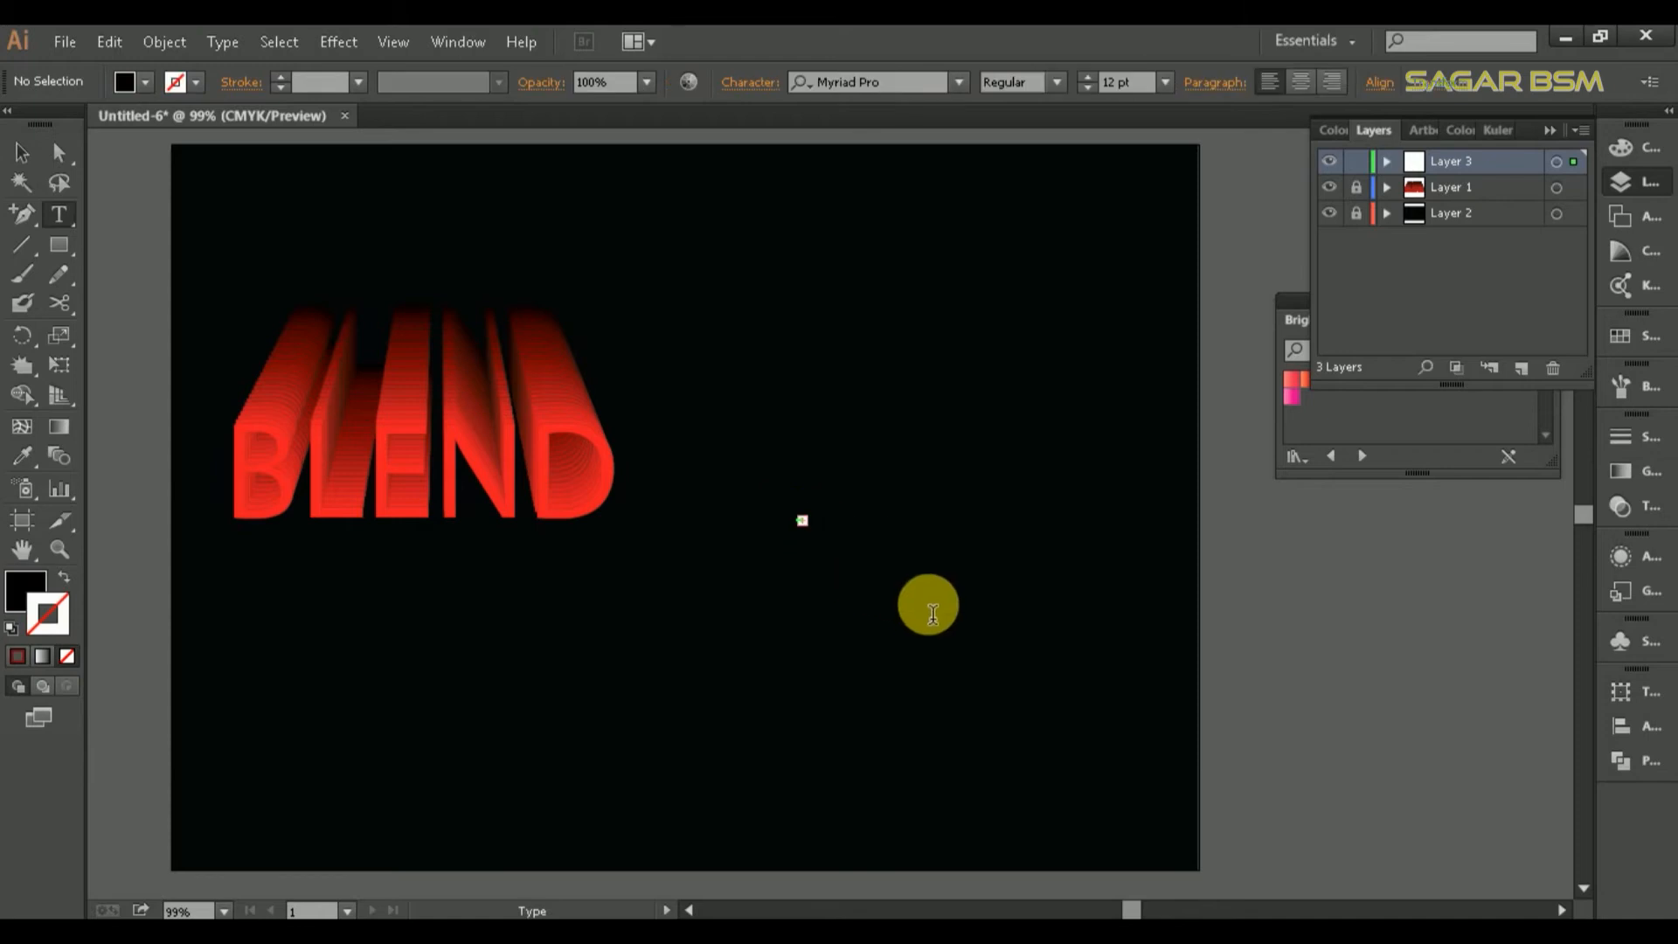
{"action": "left_click", "coordinate": [943, 586], "text": "ctrl"}
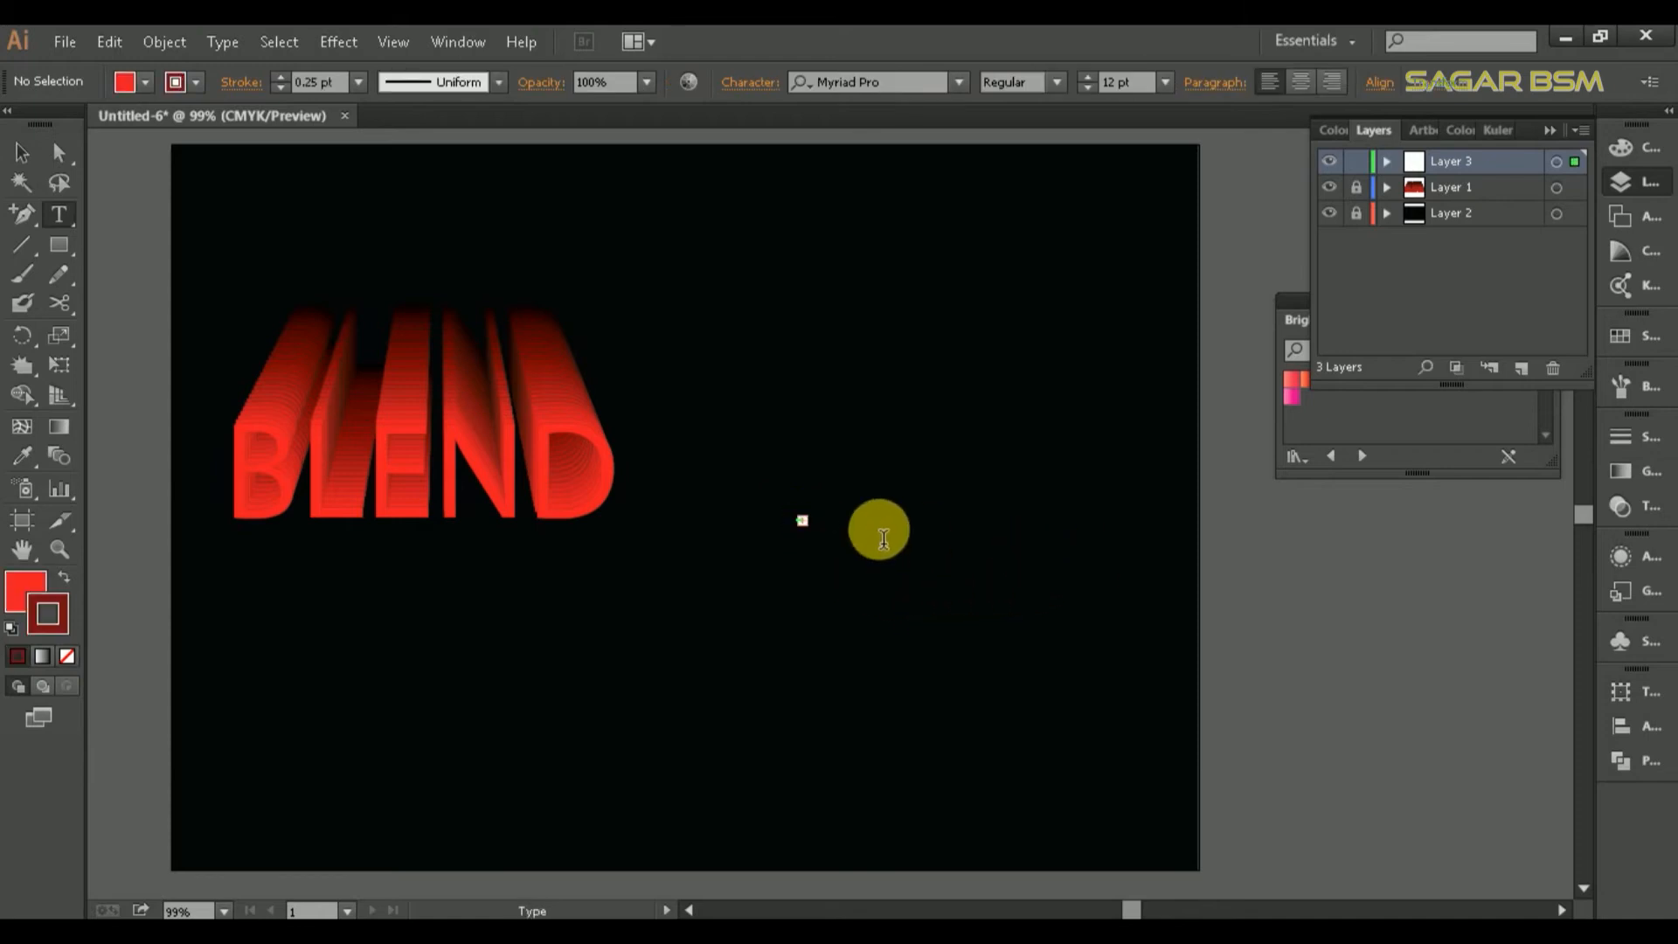
{"action": "left_click", "coordinate": [31, 156]}
{"action": "left_click", "coordinate": [762, 496]}
{"action": "left_click_drag", "start_coordinate": [802, 522], "coordinate": [914, 628]}
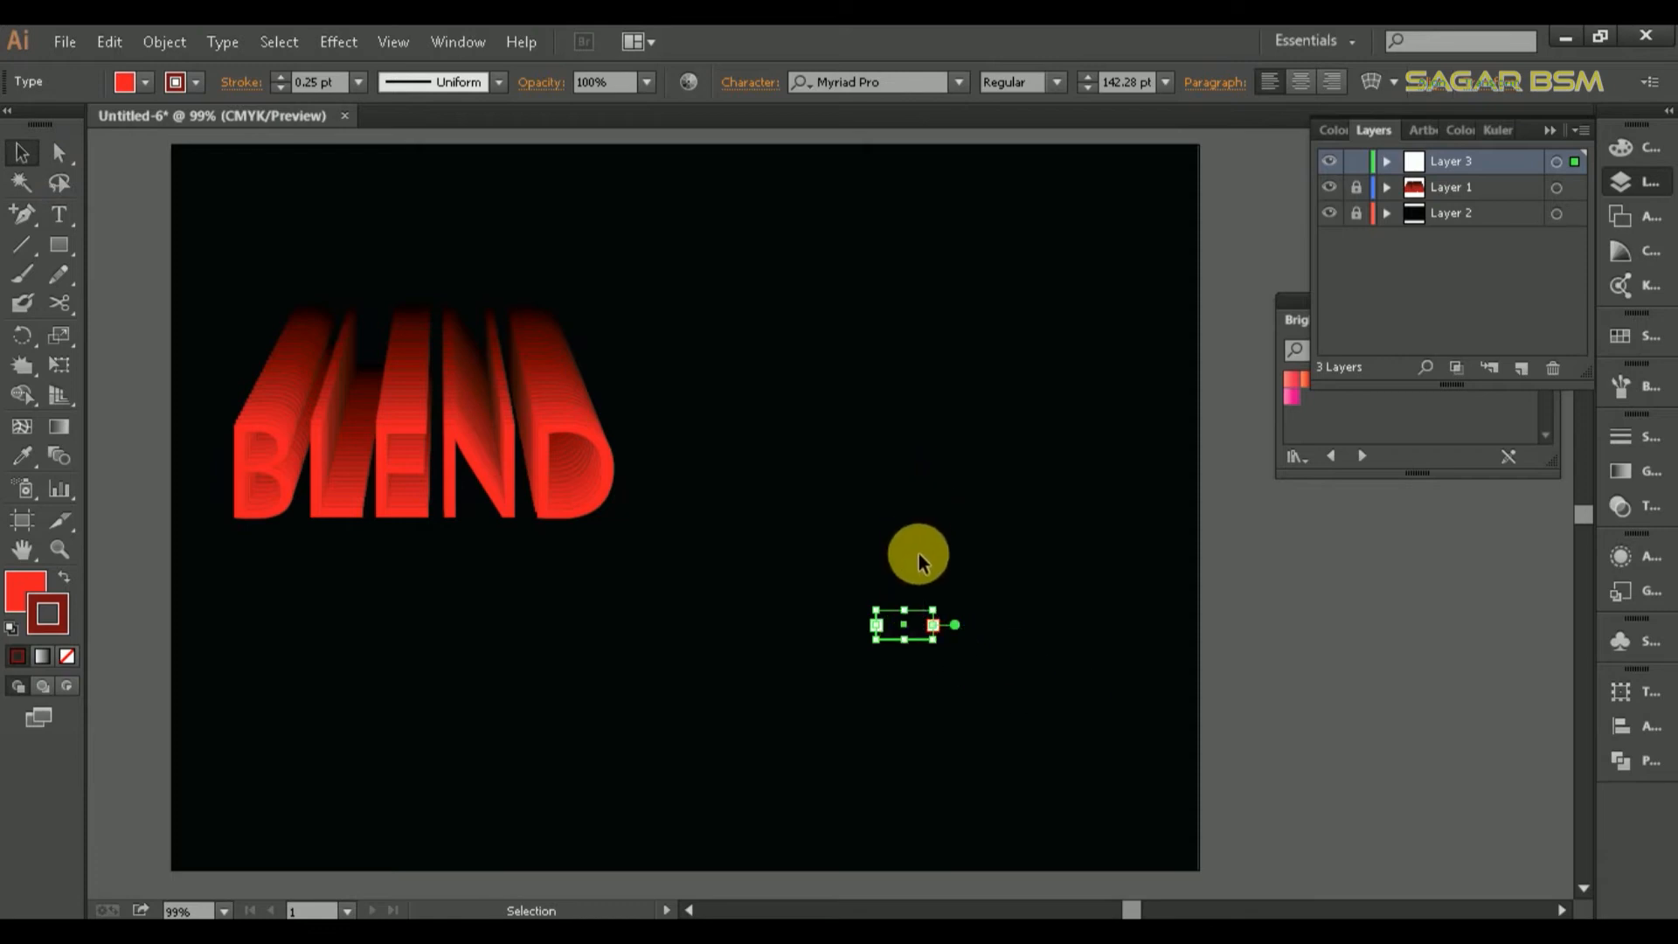
{"action": "left_click", "coordinate": [1144, 595]}
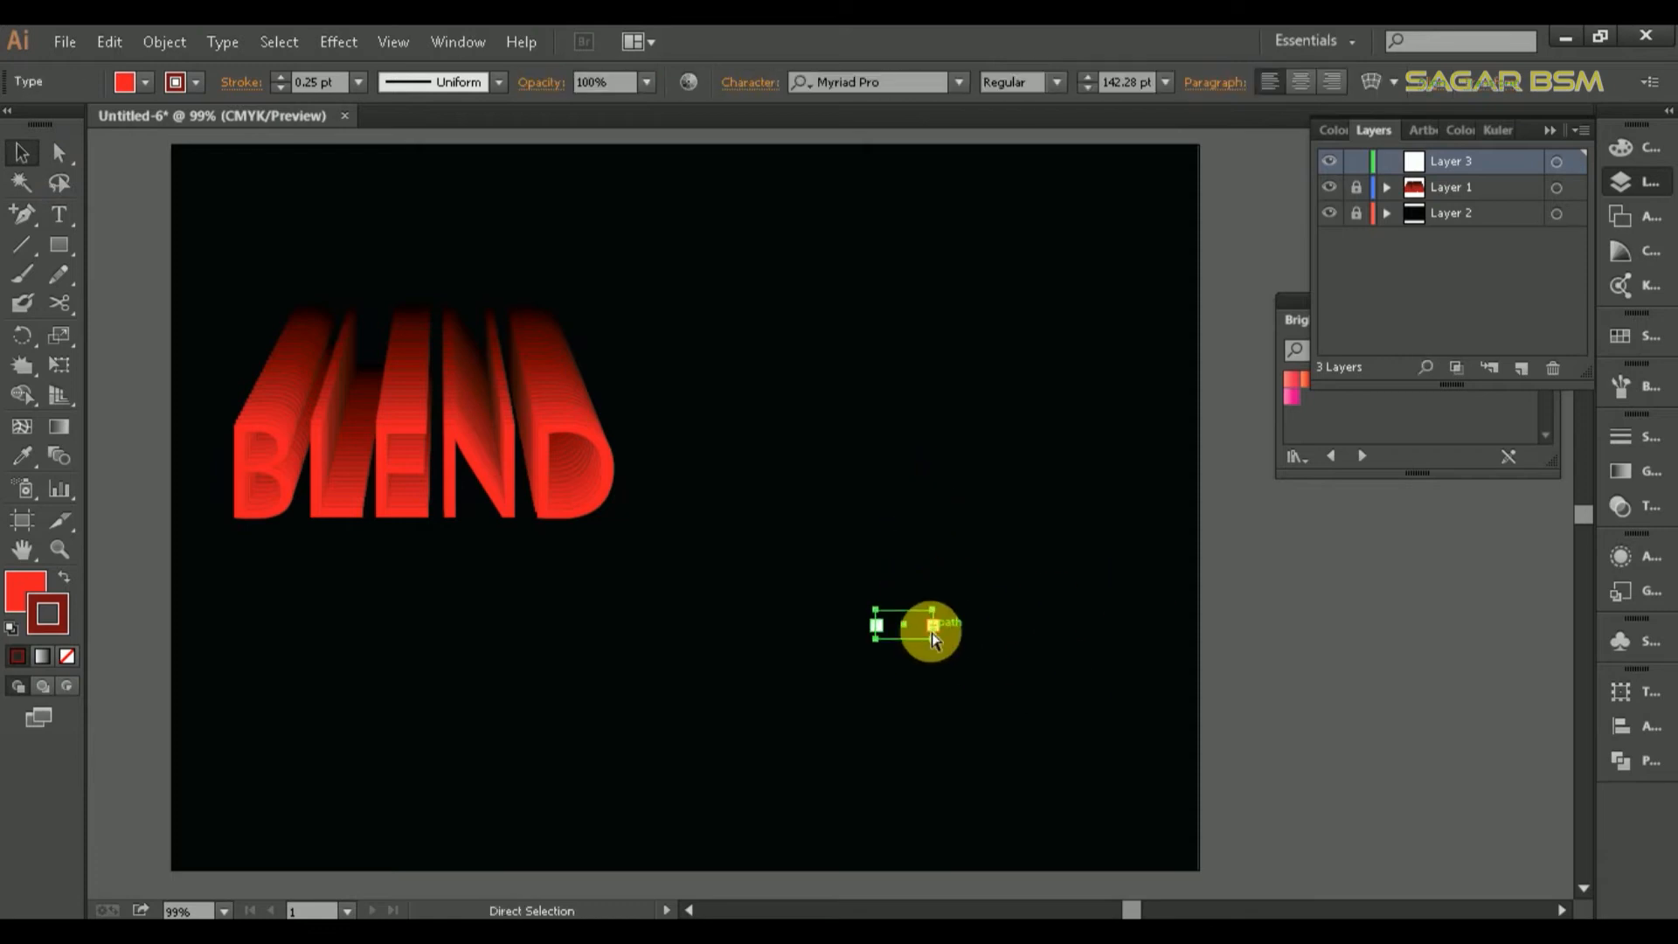
{"action": "key", "text": "Delete"}
- Paste the copied BLEND as new text on Layer 3, scale it to a 99.53 pt font size and place it right of the blend
{"action": "left_click", "coordinate": [59, 215]}
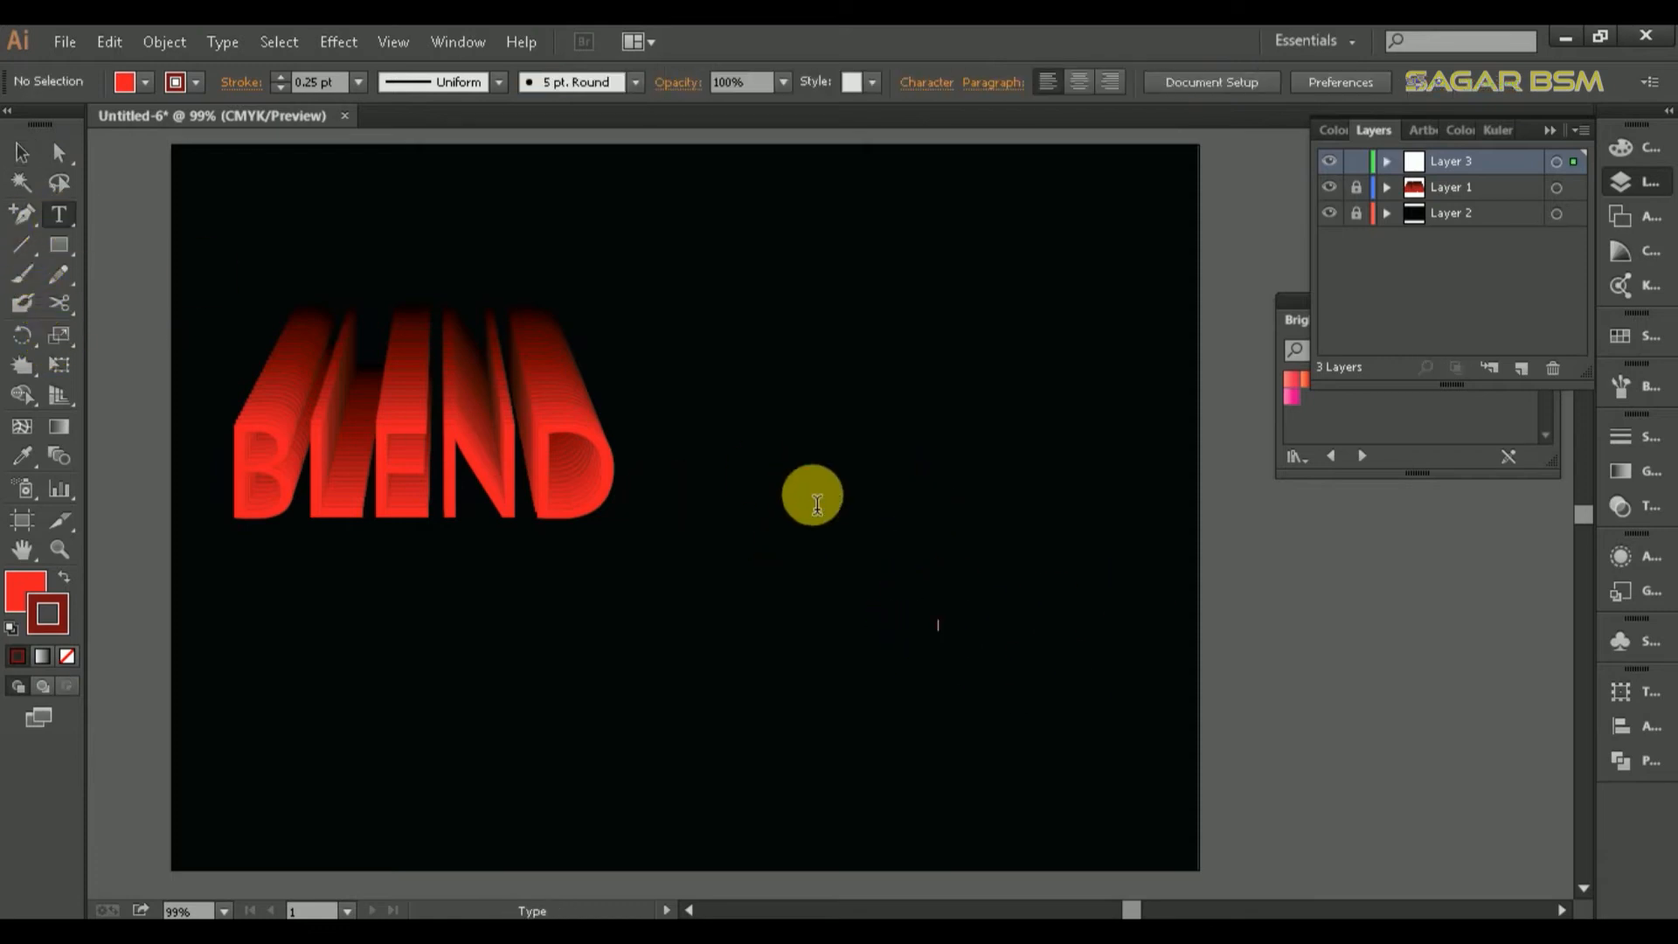
{"action": "left_click", "coordinate": [813, 496]}
{"action": "key", "text": "ctrl+v"}
{"action": "left_click", "coordinate": [1126, 526]}
{"action": "left_click_drag", "start_coordinate": [1126, 526], "coordinate": [940, 632]}
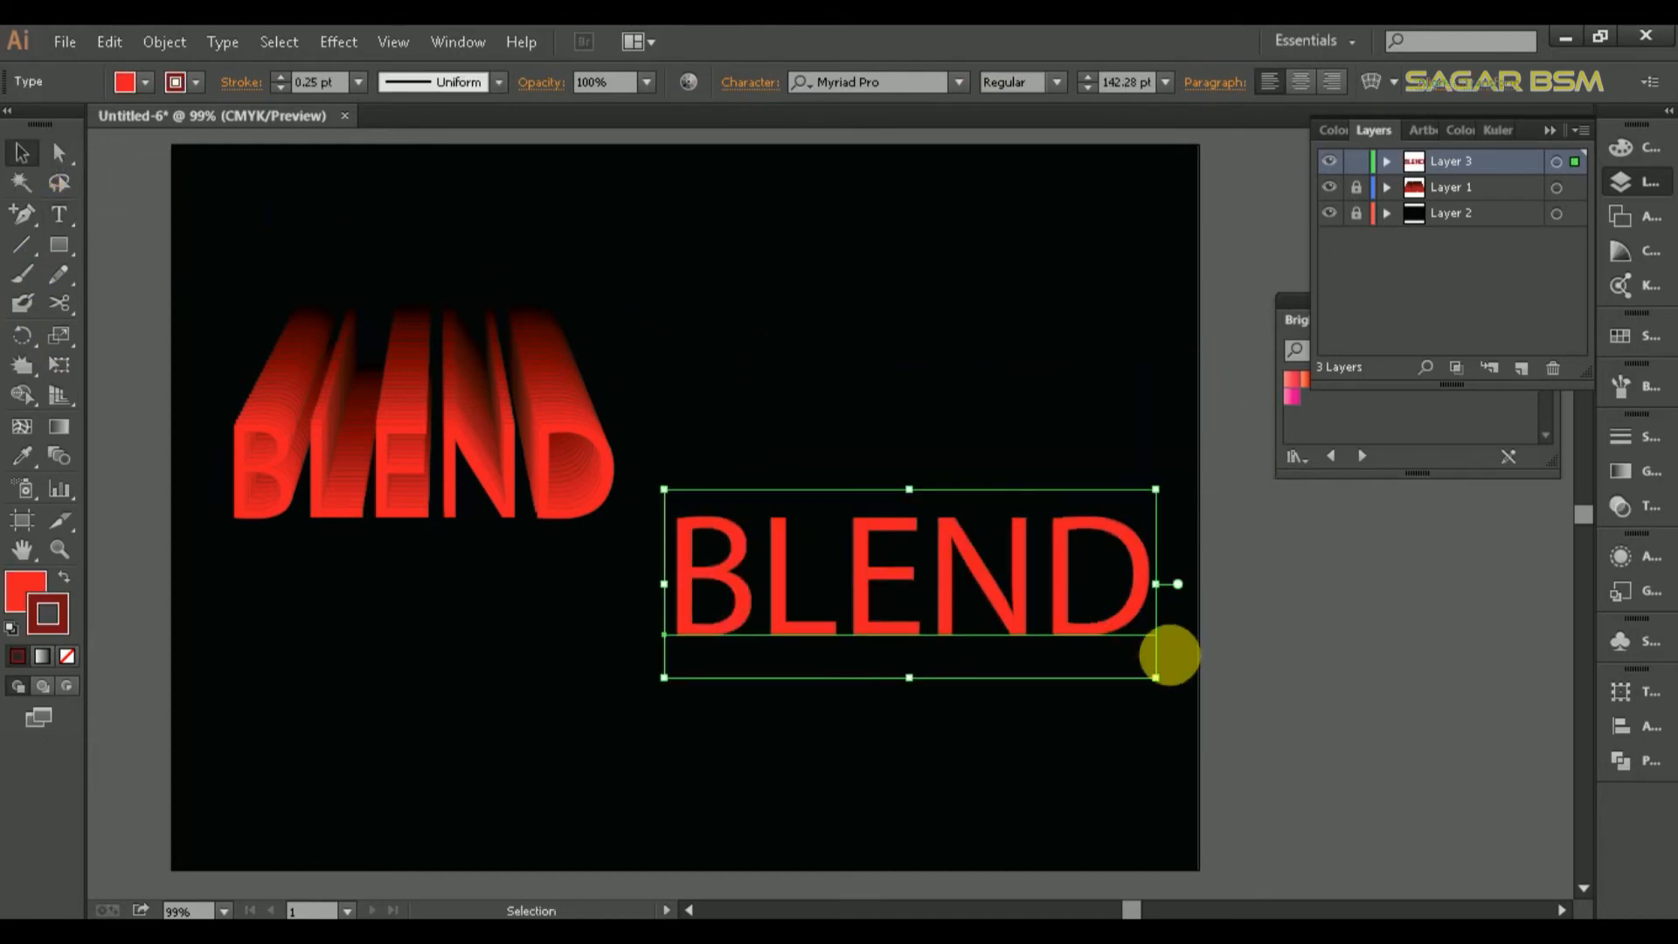
{"action": "left_click_drag", "start_coordinate": [1158, 681], "coordinate": [1008, 620]}
{"action": "left_click_drag", "start_coordinate": [990, 556], "coordinate": [1077, 412]}
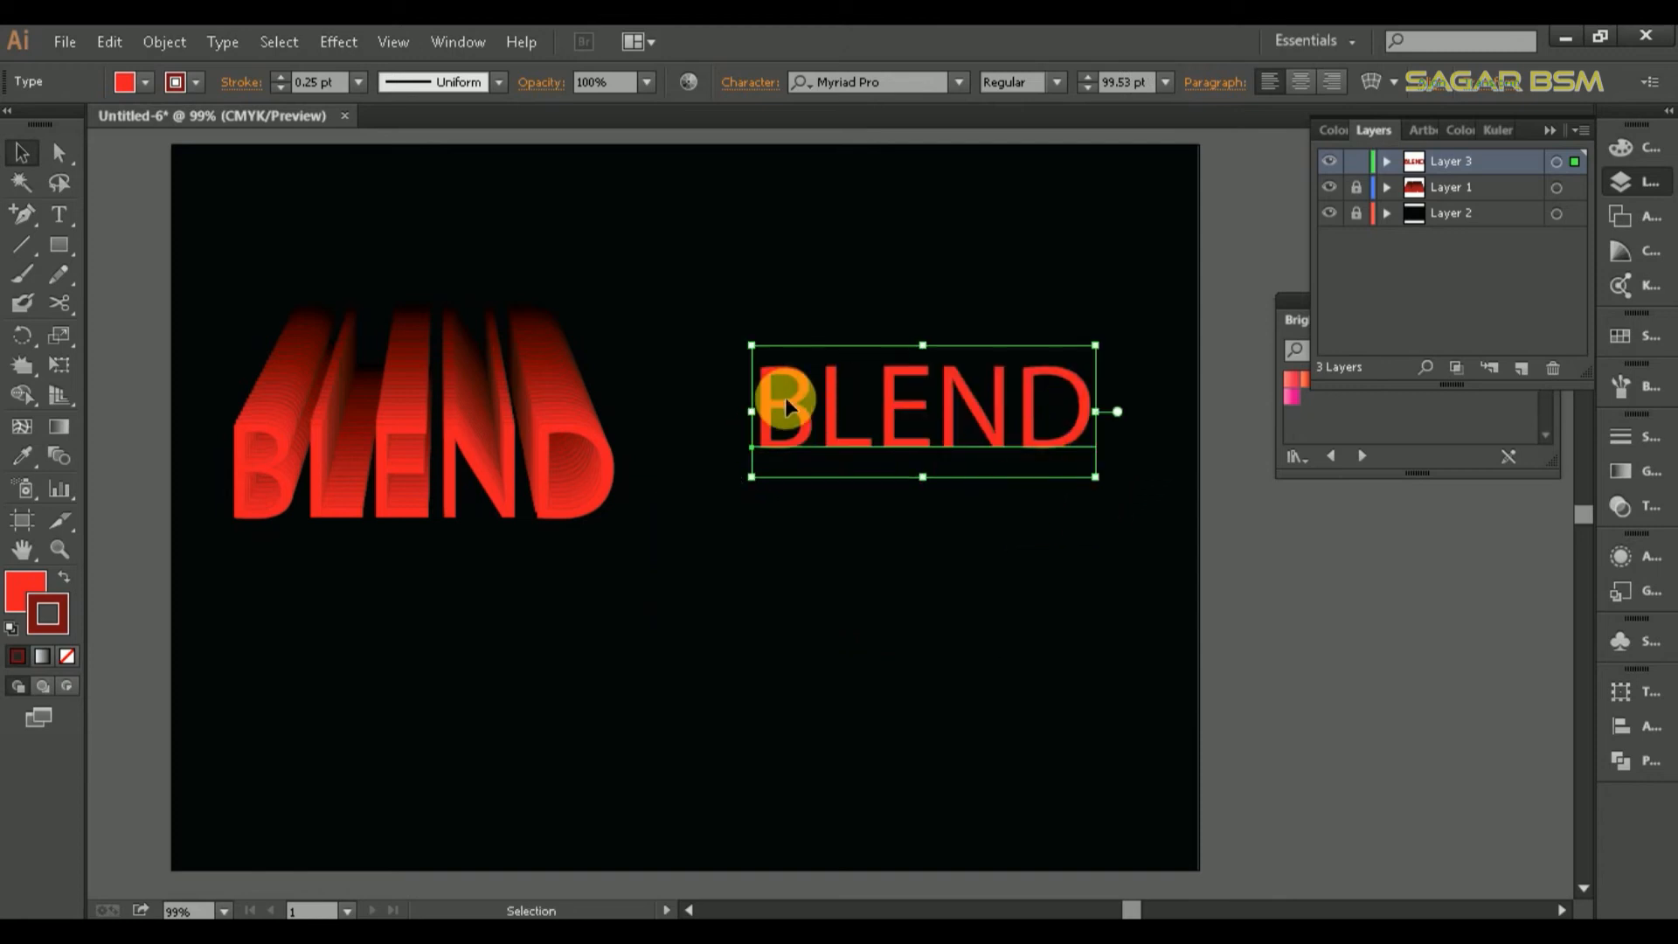
- Copy the word BLEND from the new text and draw a red circle below it on Layer 3
{"action": "double_click", "coordinate": [811, 386]}
{"action": "left_click_drag", "start_coordinate": [776, 412], "coordinate": [1079, 412]}
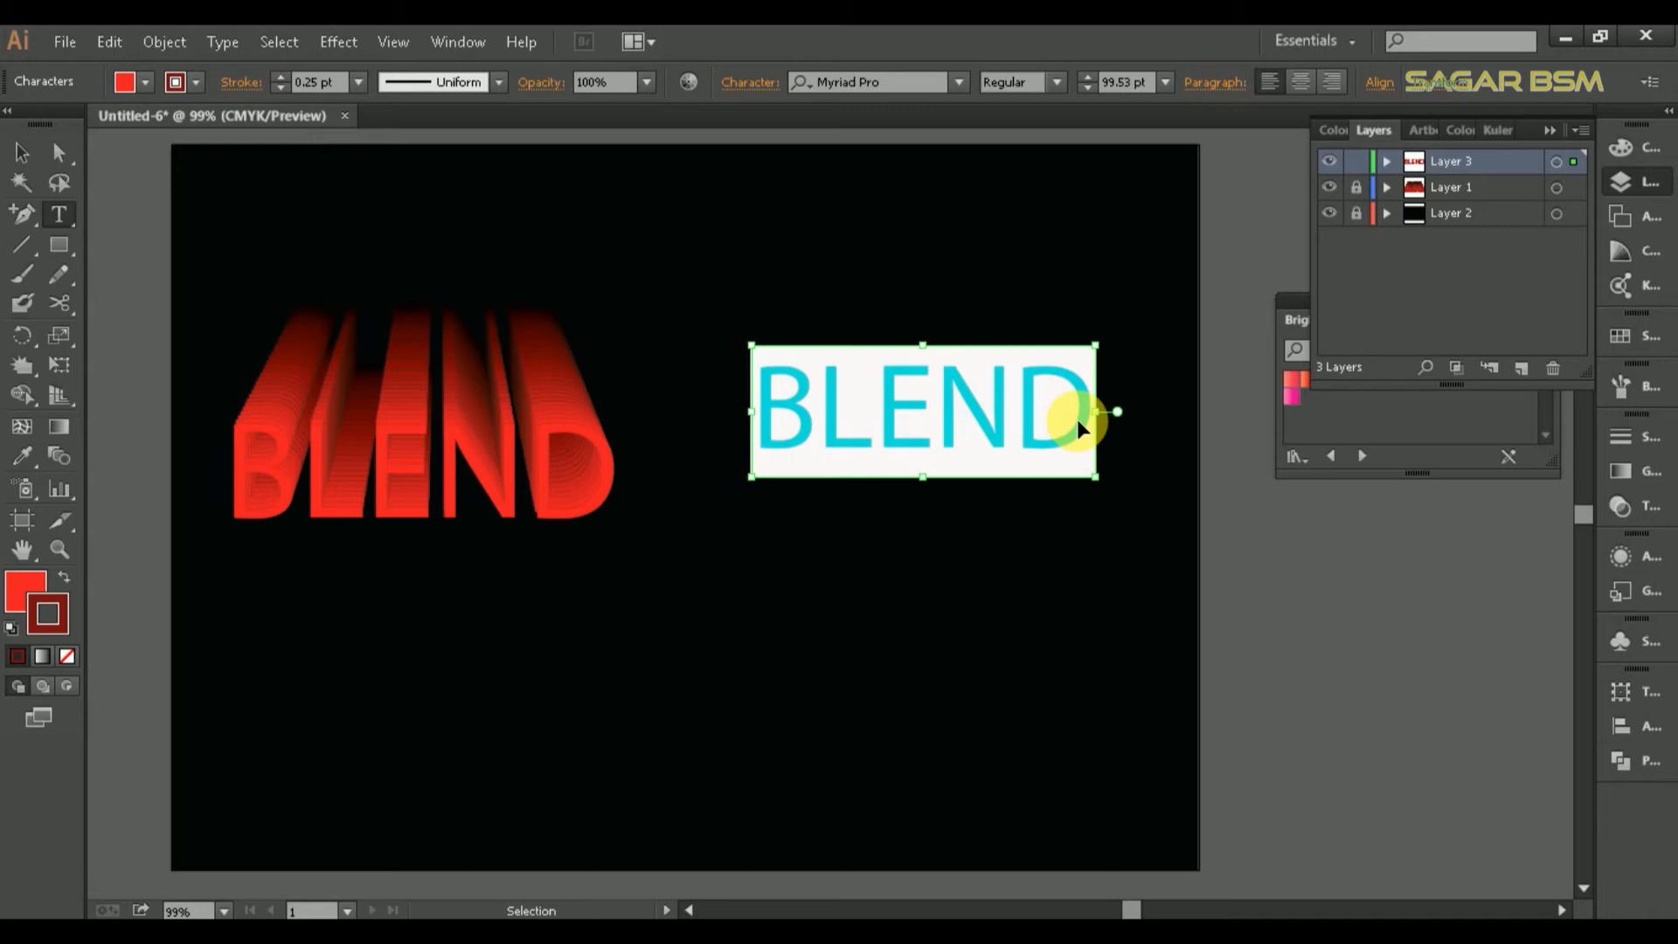
{"action": "left_click", "coordinate": [57, 247]}
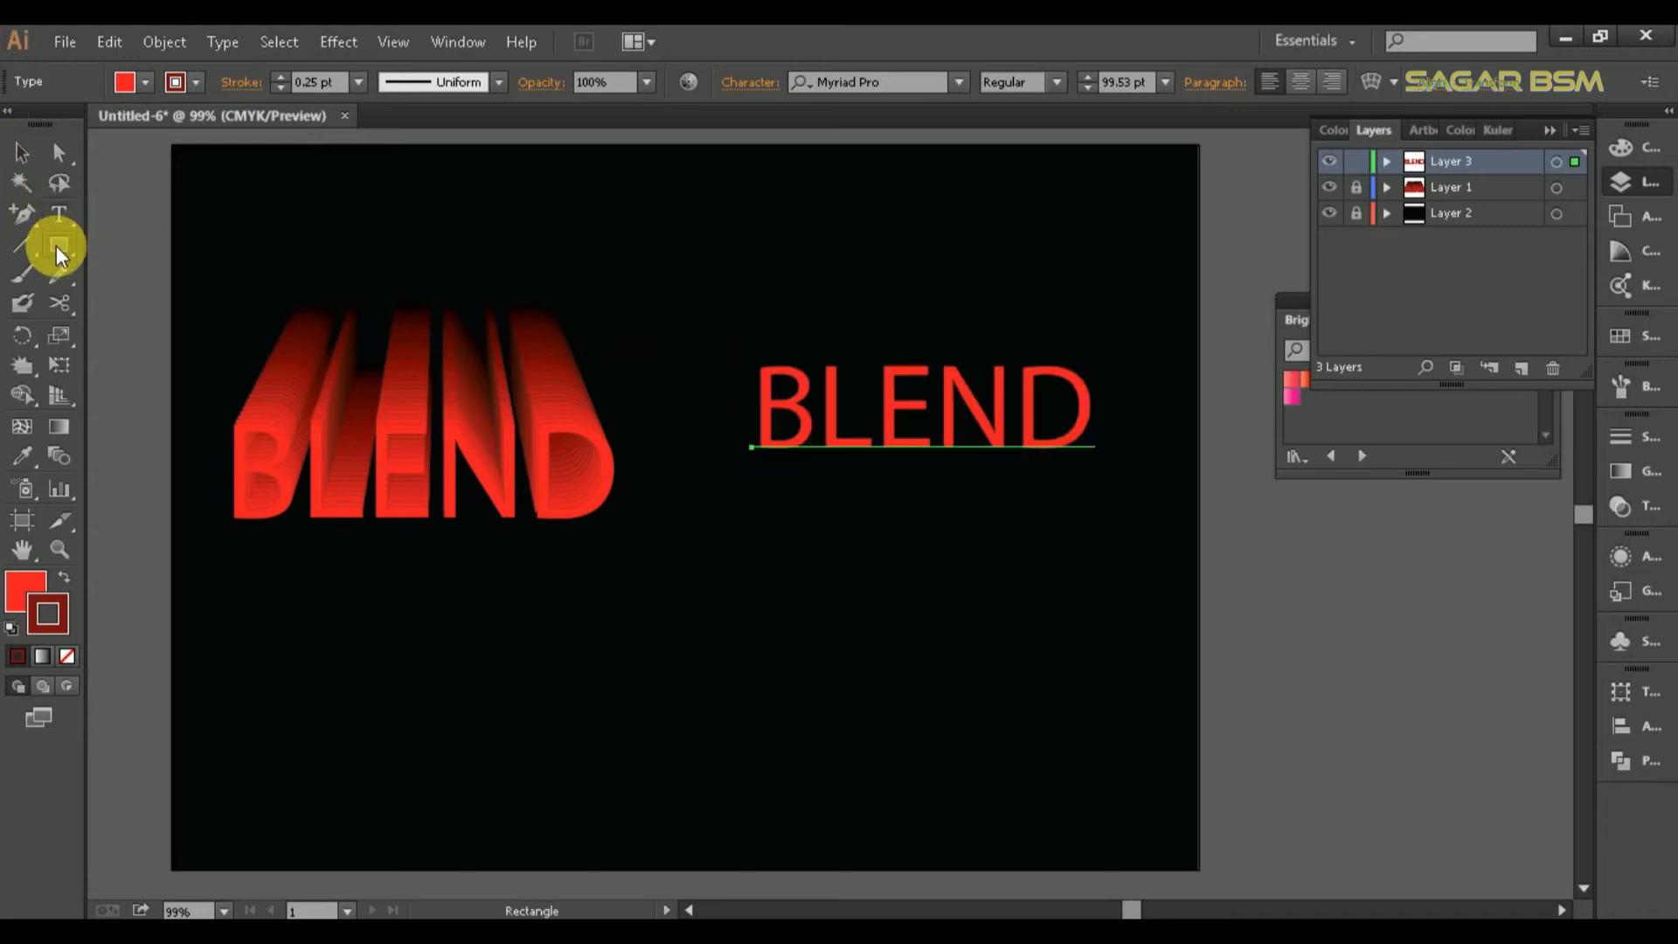
{"action": "left_click_drag", "start_coordinate": [56, 244], "coordinate": [159, 299]}
{"action": "left_click_drag", "start_coordinate": [888, 658], "coordinate": [1075, 771]}
{"action": "left_click_drag", "start_coordinate": [59, 249], "coordinate": [150, 241]}
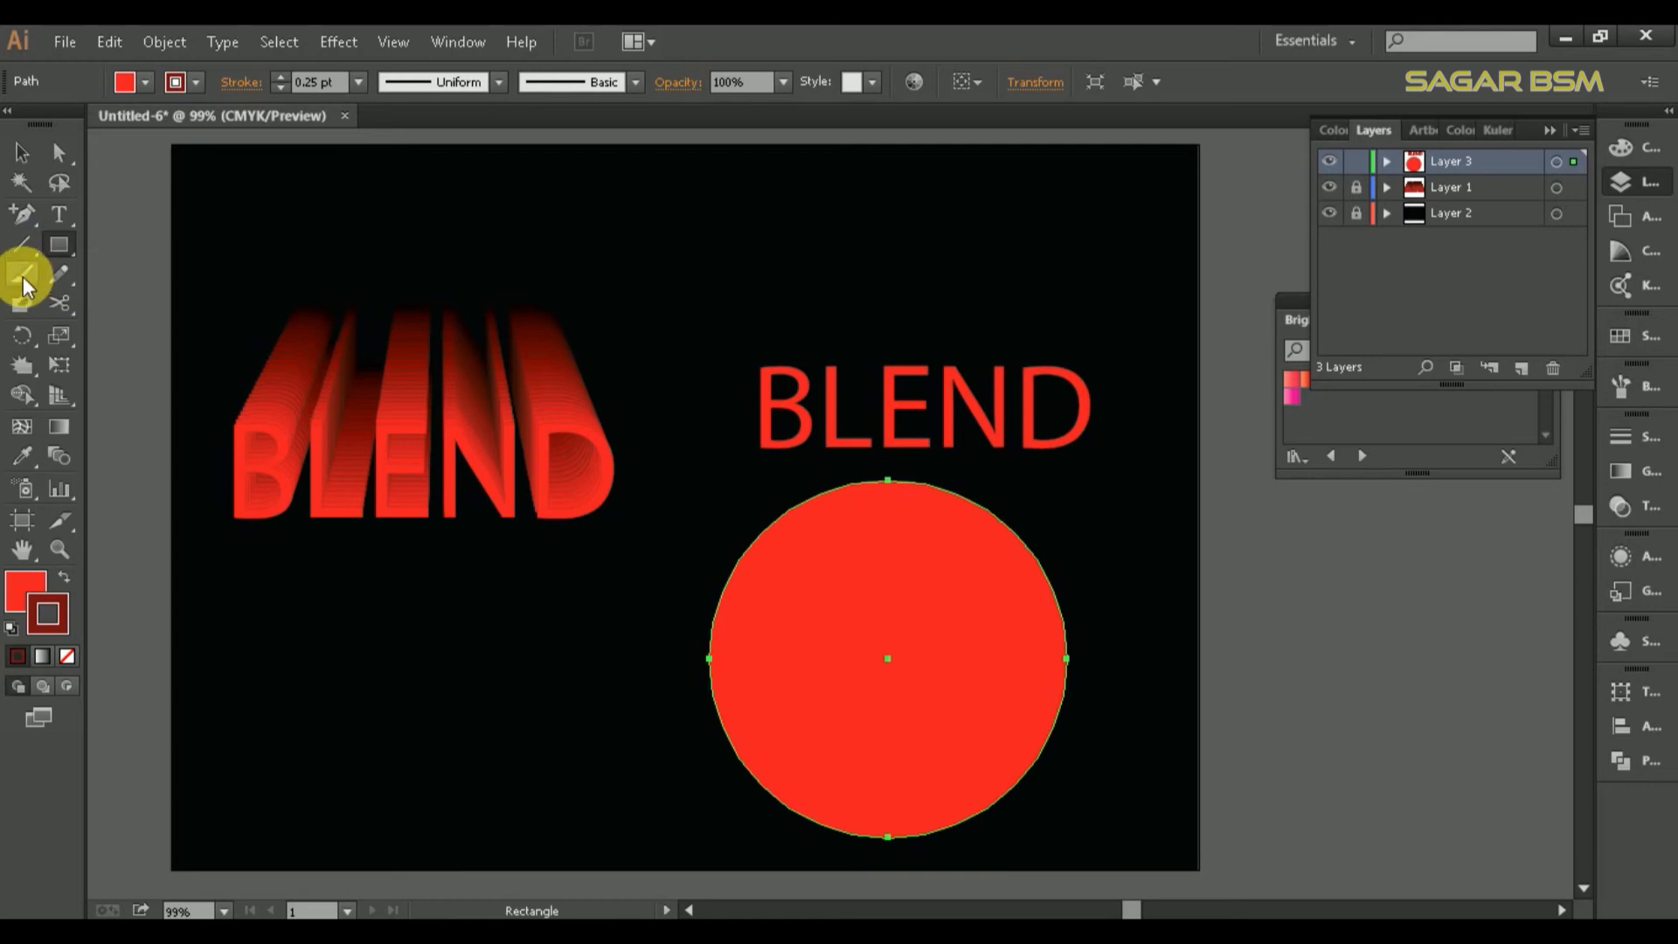
{"action": "left_click", "coordinate": [757, 551]}
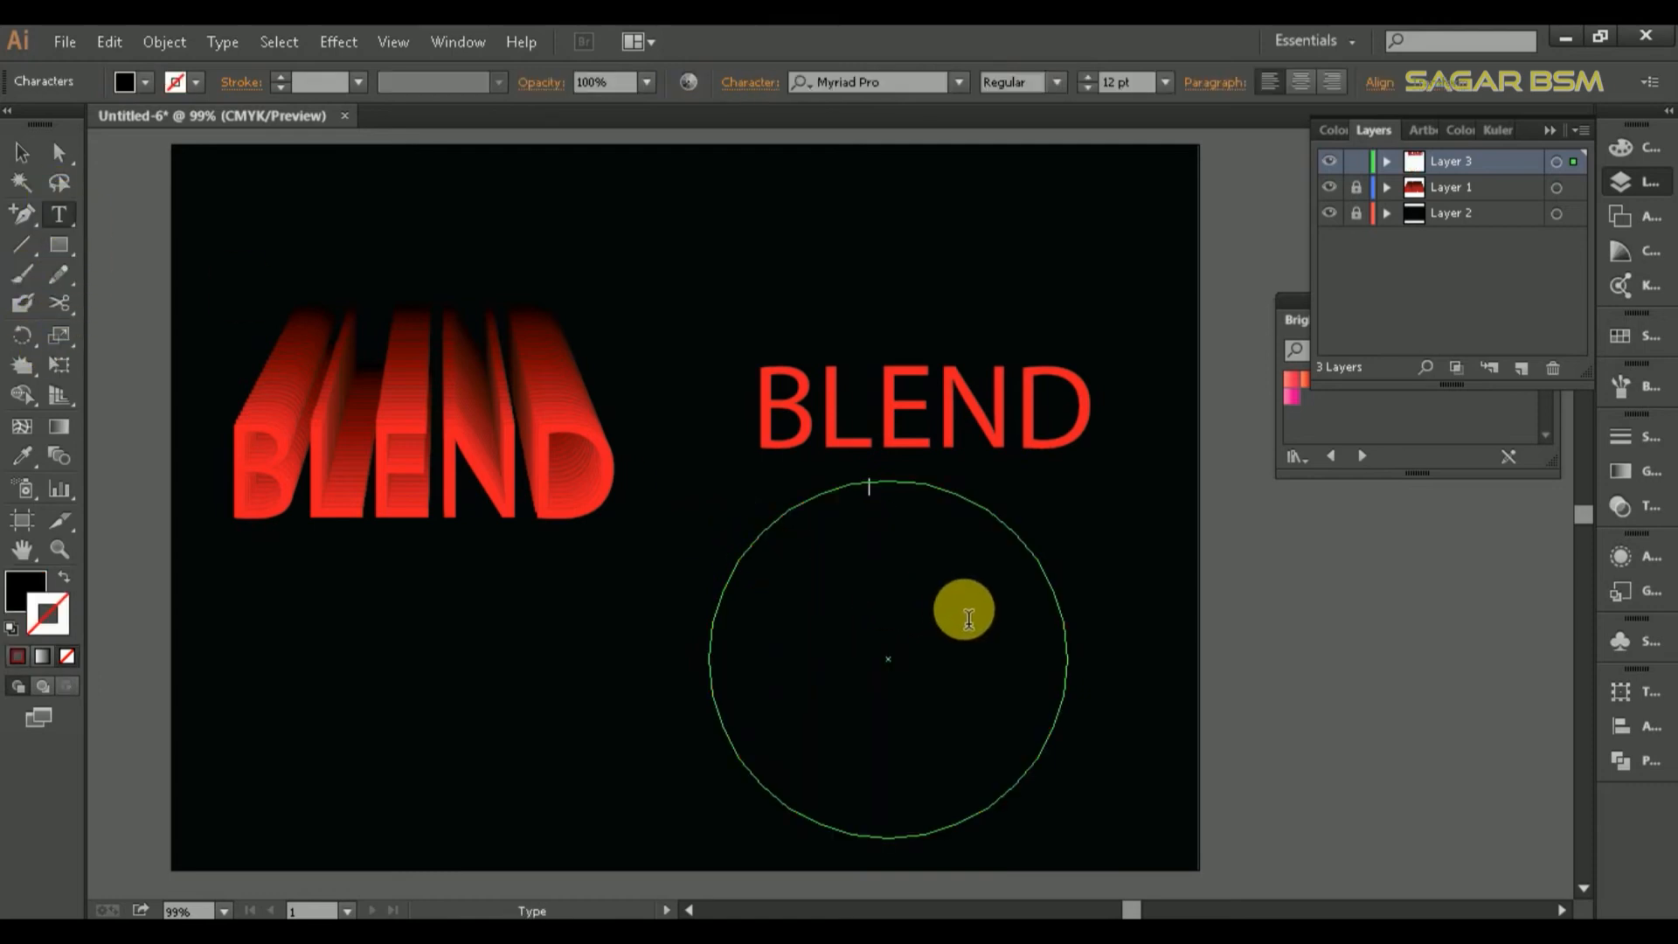
{"action": "key", "text": "ctrl+v"}
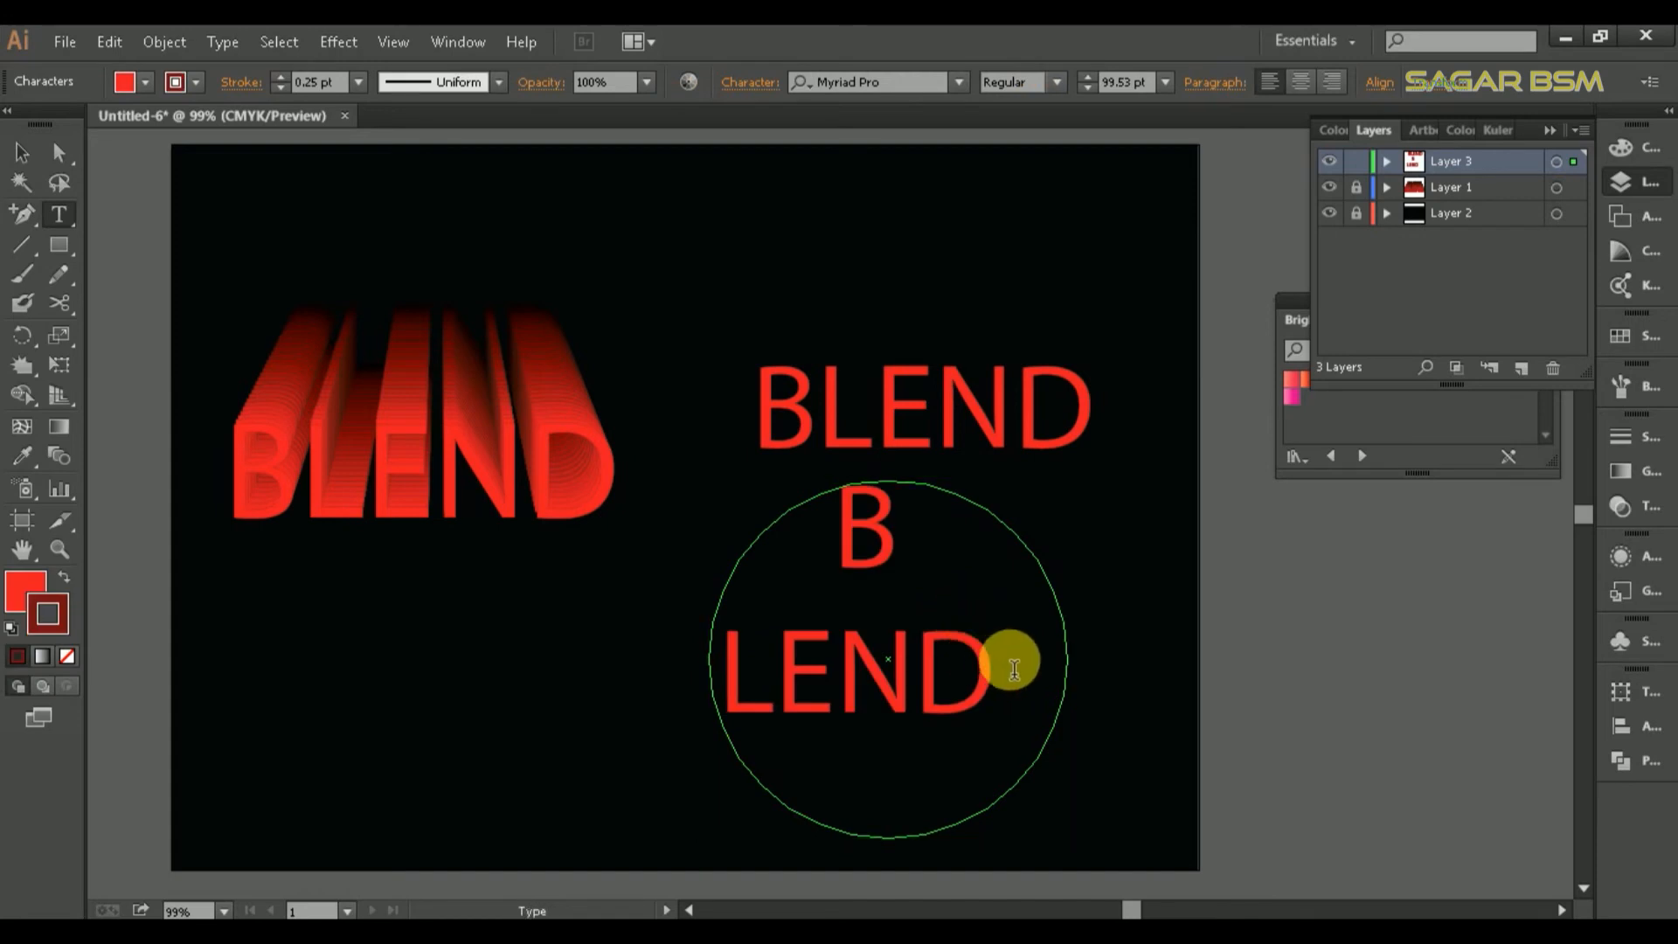
{"action": "key", "text": "ctrl+z"}
{"action": "key", "text": "ctrl+z"}
{"action": "key", "text": "ctrl+z"}
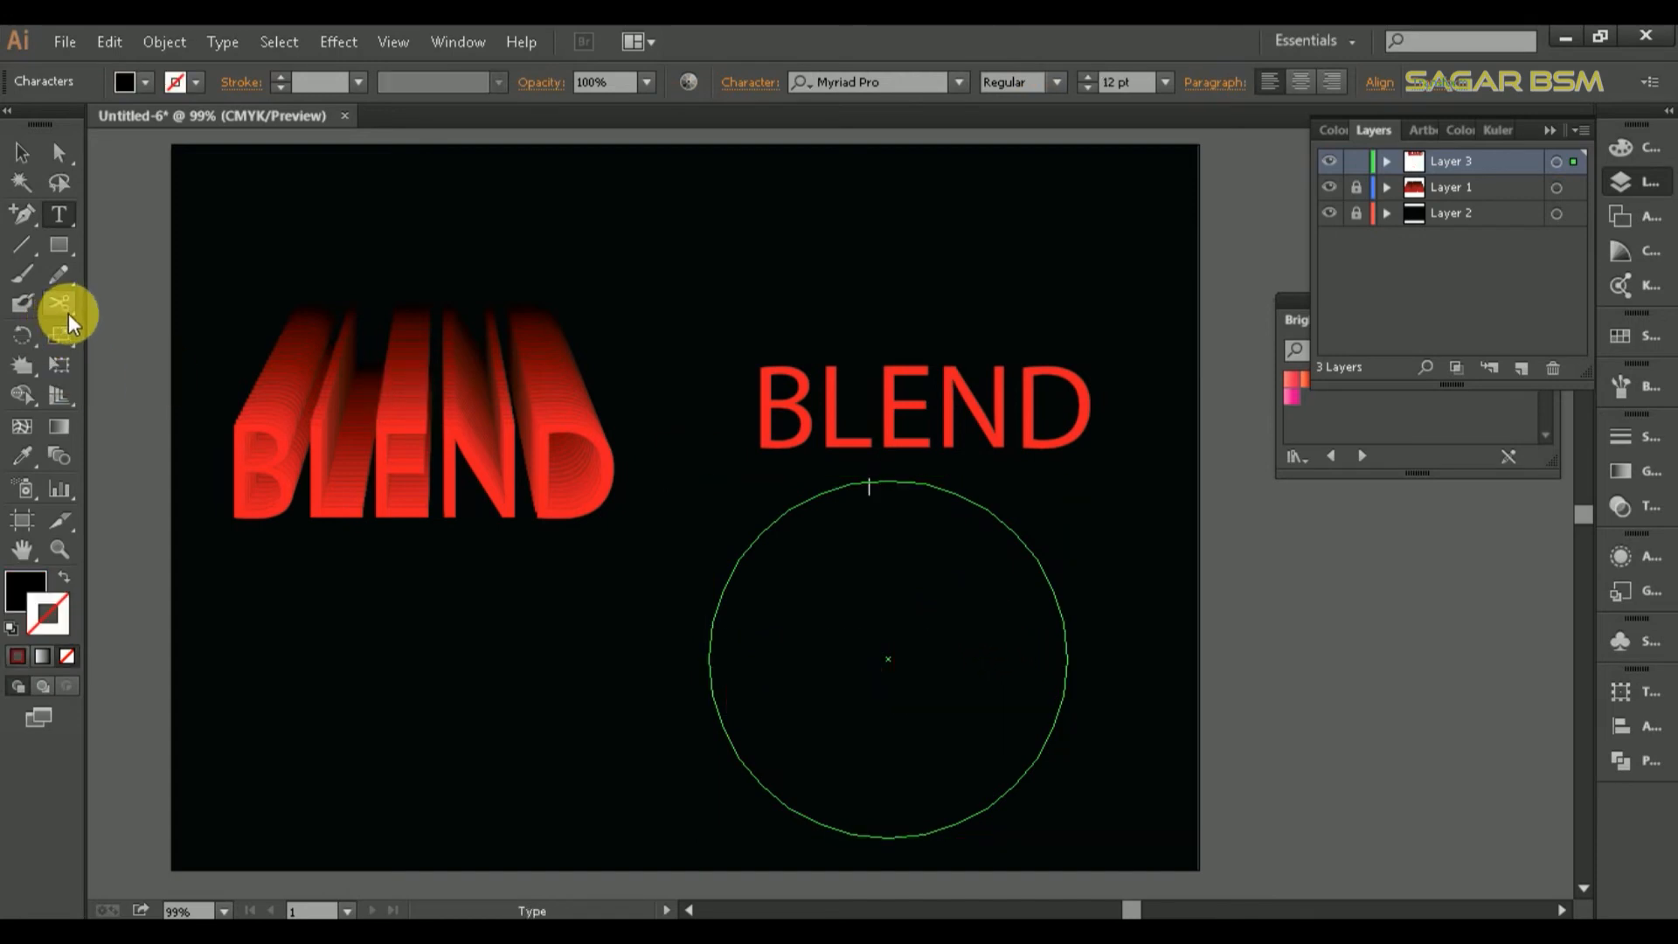
- Place the copied word BLEND along the circle's outline with Type on a Path
{"action": "left_click_drag", "start_coordinate": [56, 215], "coordinate": [208, 276]}
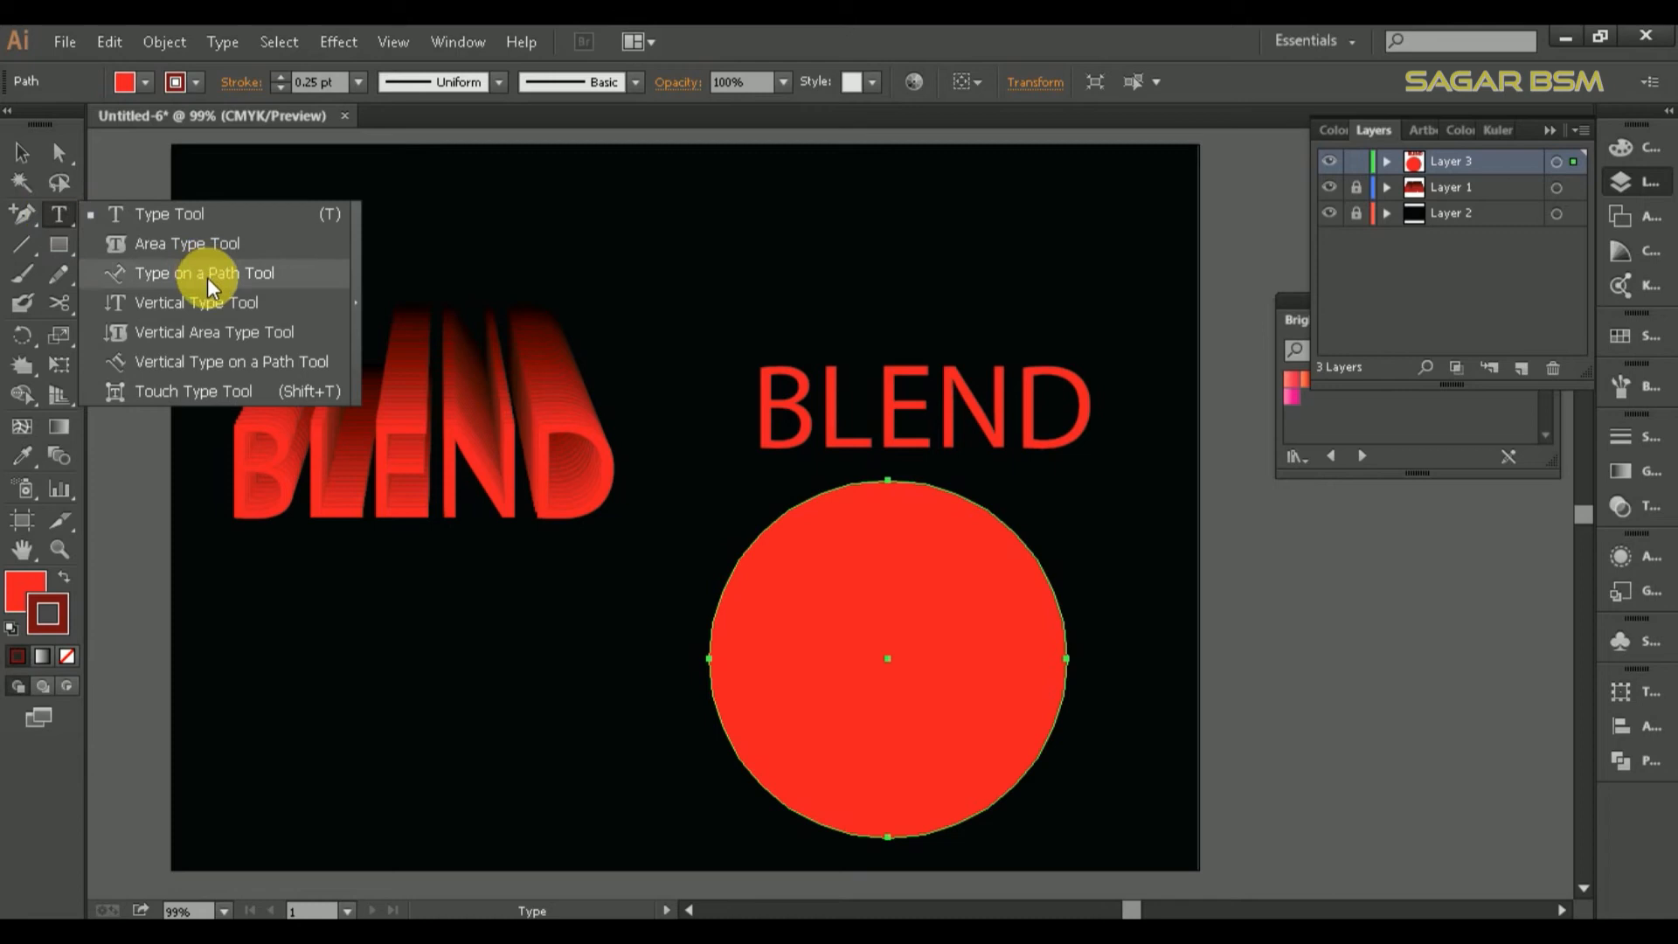
{"action": "left_click", "coordinate": [773, 547]}
{"action": "type", "text": "BLEND"}
{"action": "left_click", "coordinate": [968, 662], "text": "ctrl"}
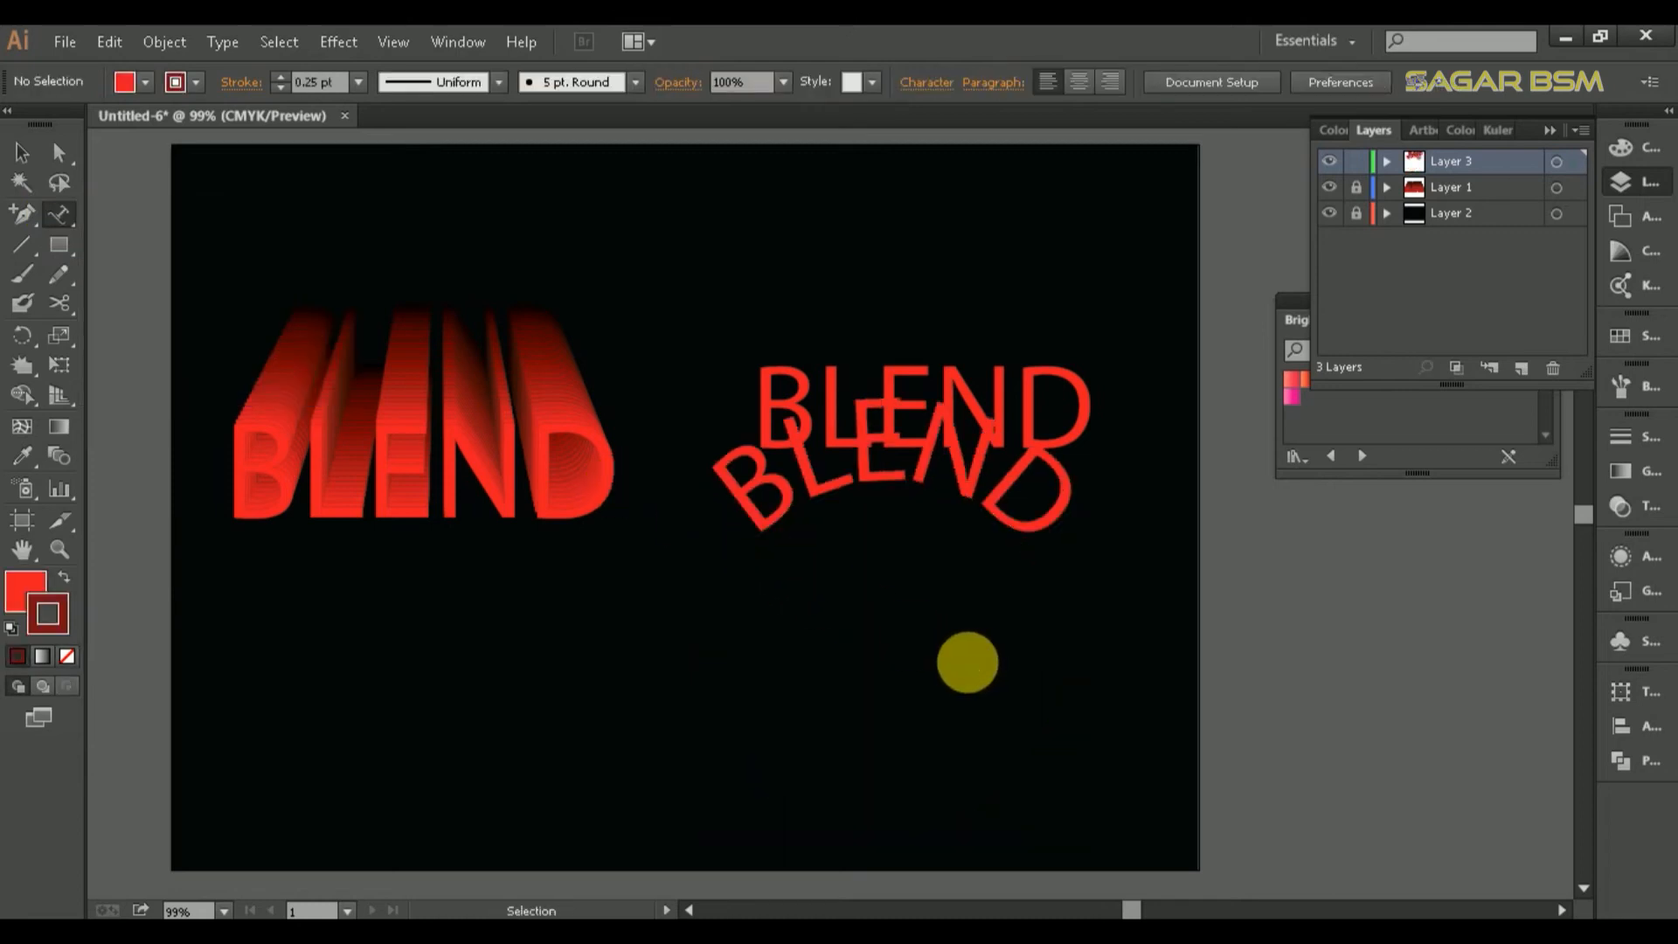
- Move the straight BLEND text to the upper edge of the artboard and raise the arched BLEND just beneath it
{"action": "left_click", "coordinate": [21, 154]}
{"action": "left_click_drag", "start_coordinate": [1061, 364], "coordinate": [1082, 194]}
{"action": "left_click", "coordinate": [993, 465]}
{"action": "left_click", "coordinate": [13, 156]}
{"action": "left_click_drag", "start_coordinate": [1058, 516], "coordinate": [1070, 443]}
- Convert the arched BLEND to outlines and place a duplicate of it directly below
{"action": "right_click", "coordinate": [1062, 451]}
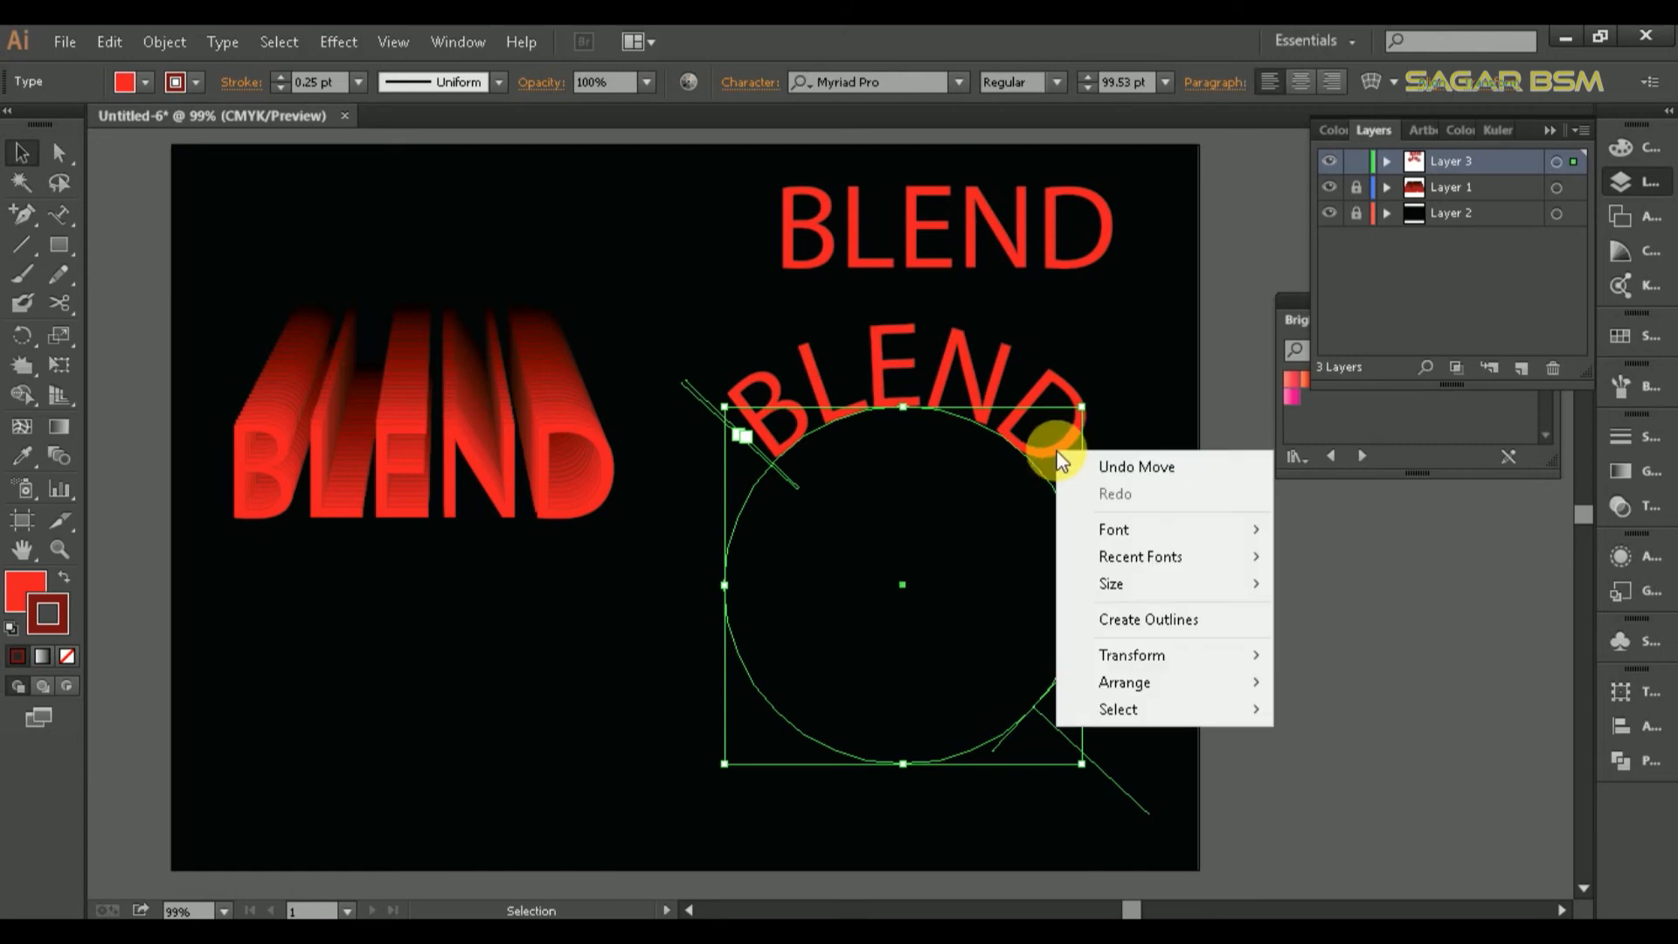
{"action": "left_click", "coordinate": [1147, 621]}
{"action": "left_click", "coordinate": [1215, 624]}
{"action": "left_click", "coordinate": [1010, 441]}
{"action": "left_click_drag", "start_coordinate": [1010, 437], "coordinate": [1017, 695]}
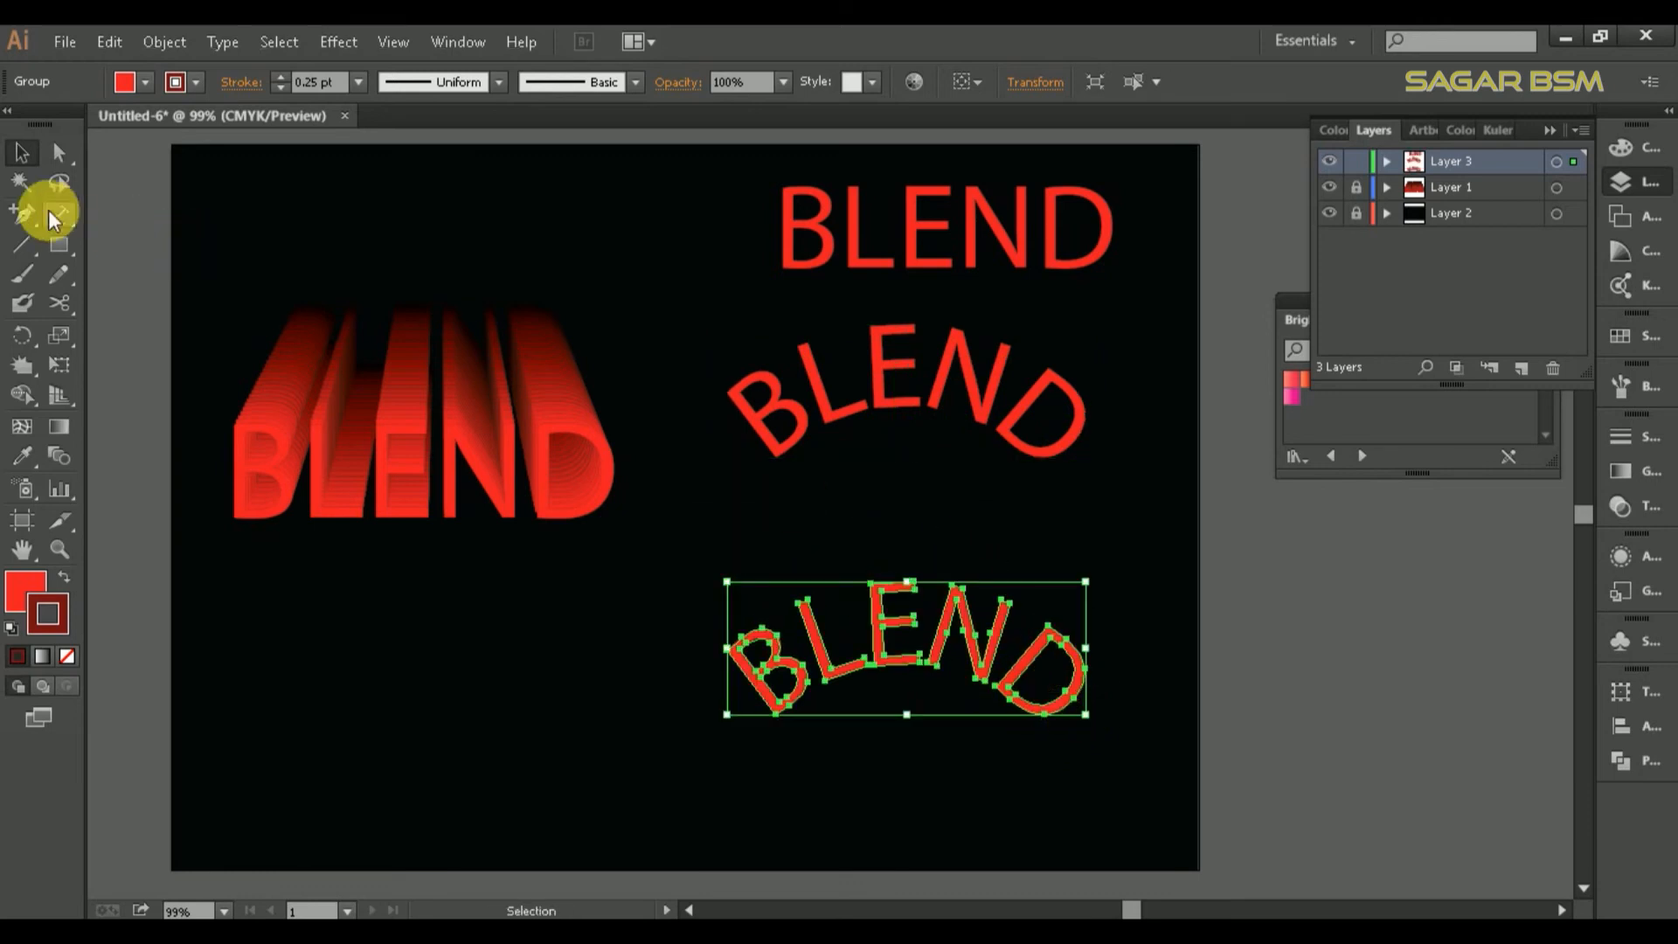
- Scale the lower arched copy down to about a third of its size and centre it beneath the original
{"action": "left_click", "coordinate": [964, 457]}
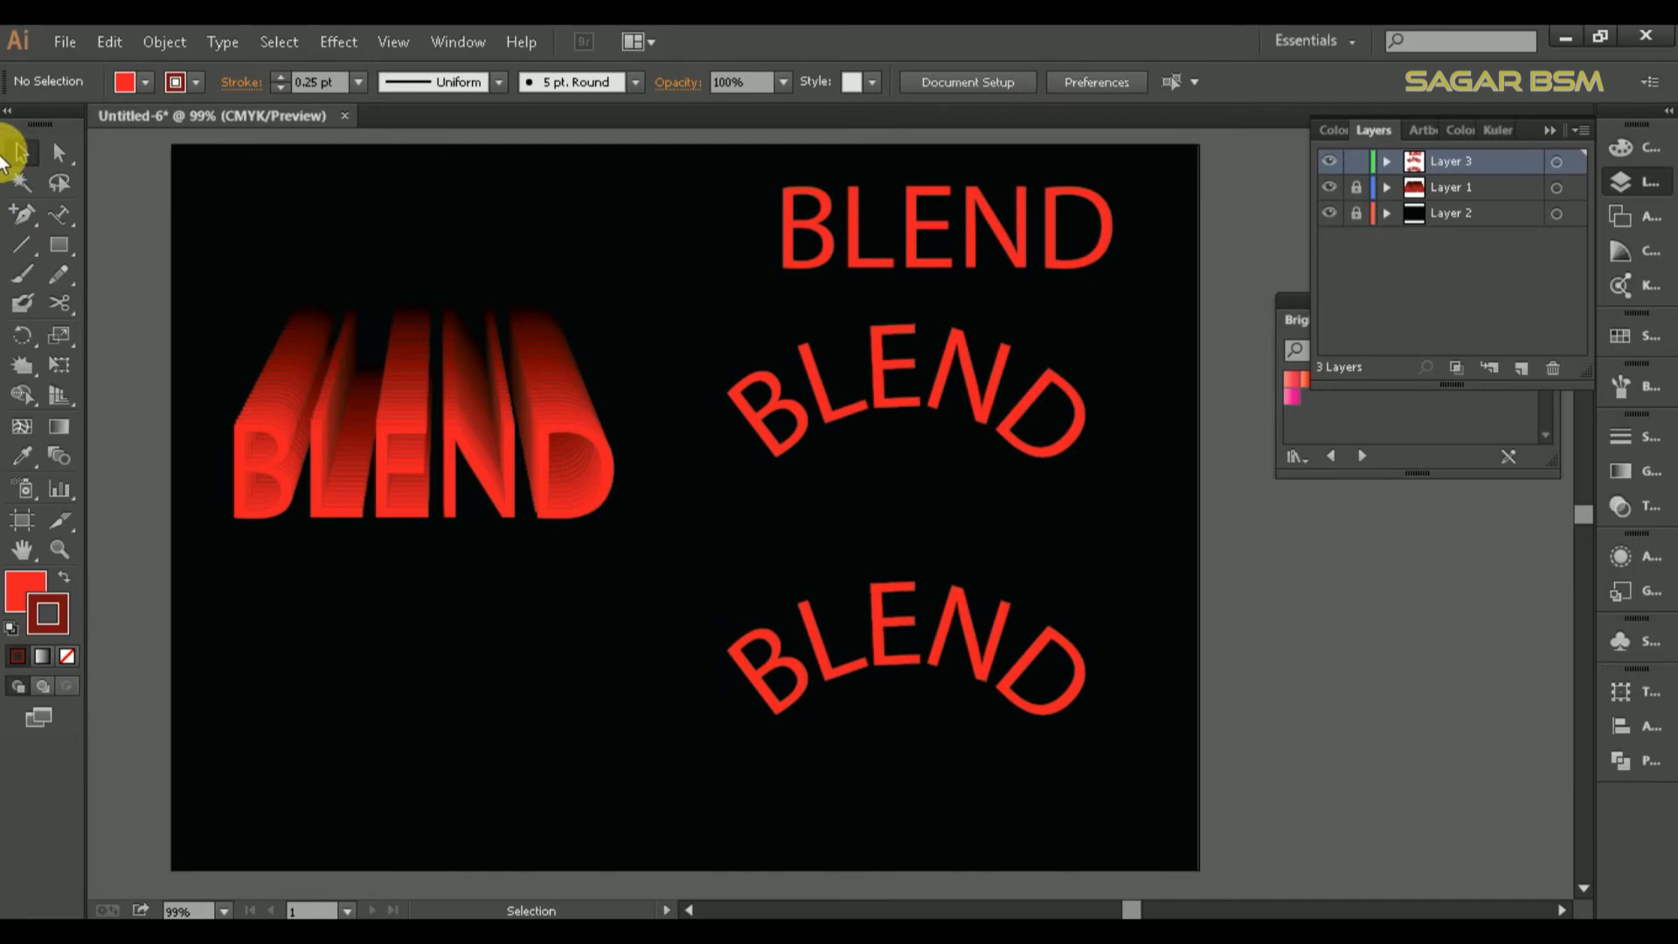
{"action": "left_click", "coordinate": [956, 601]}
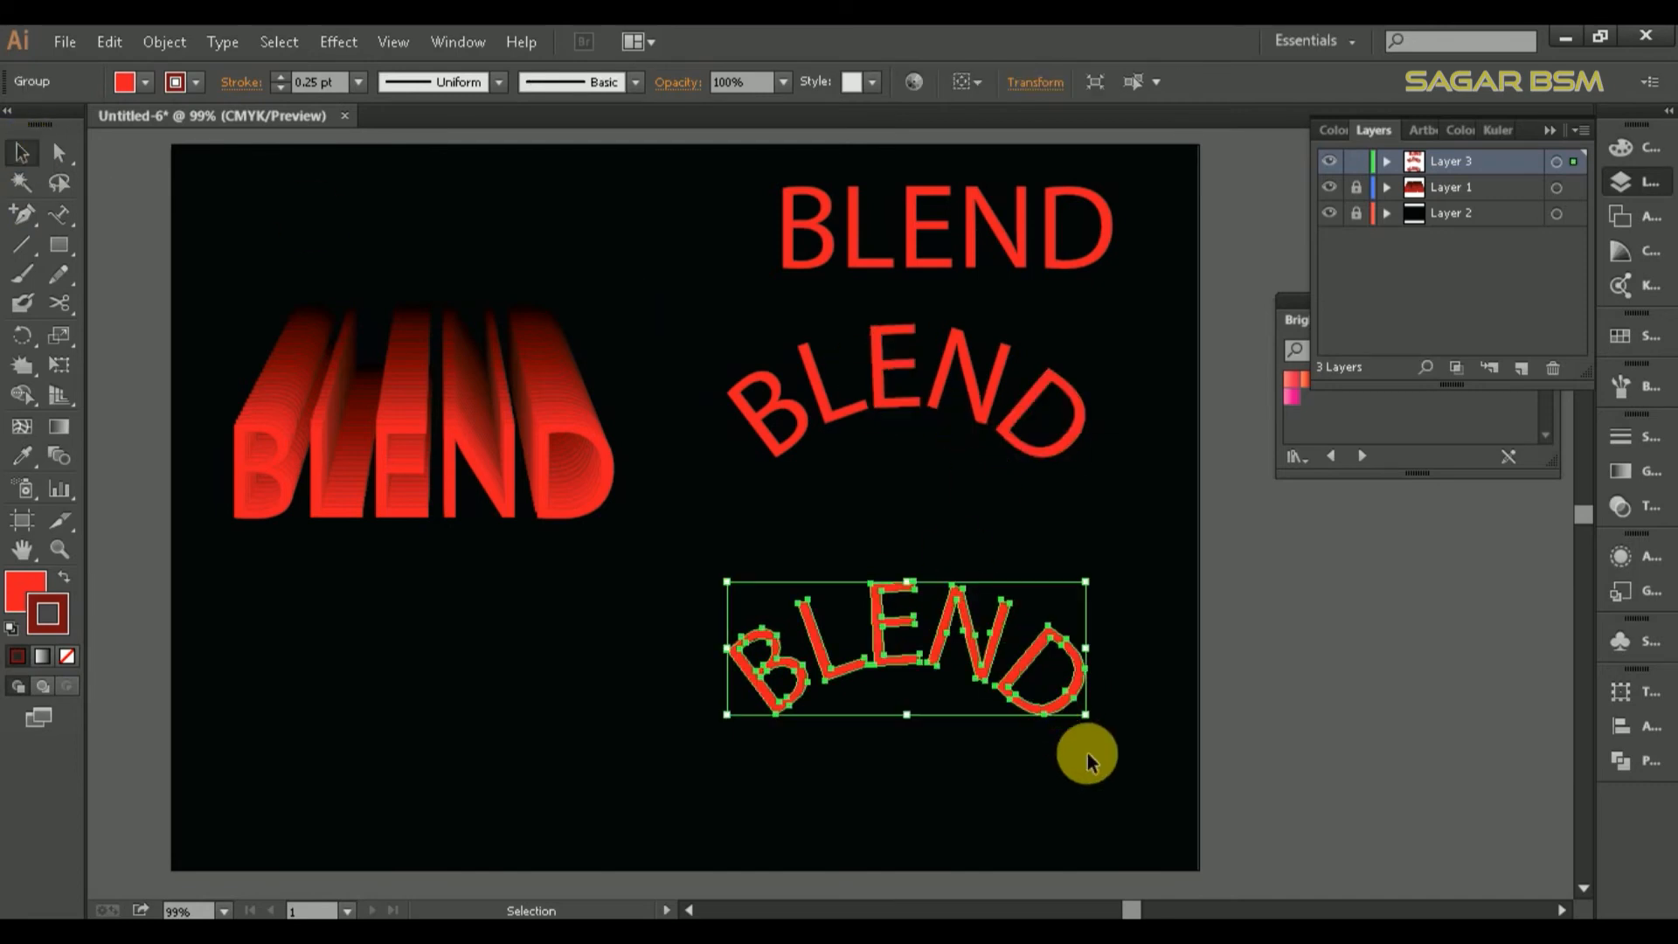
{"action": "left_click", "coordinate": [21, 146]}
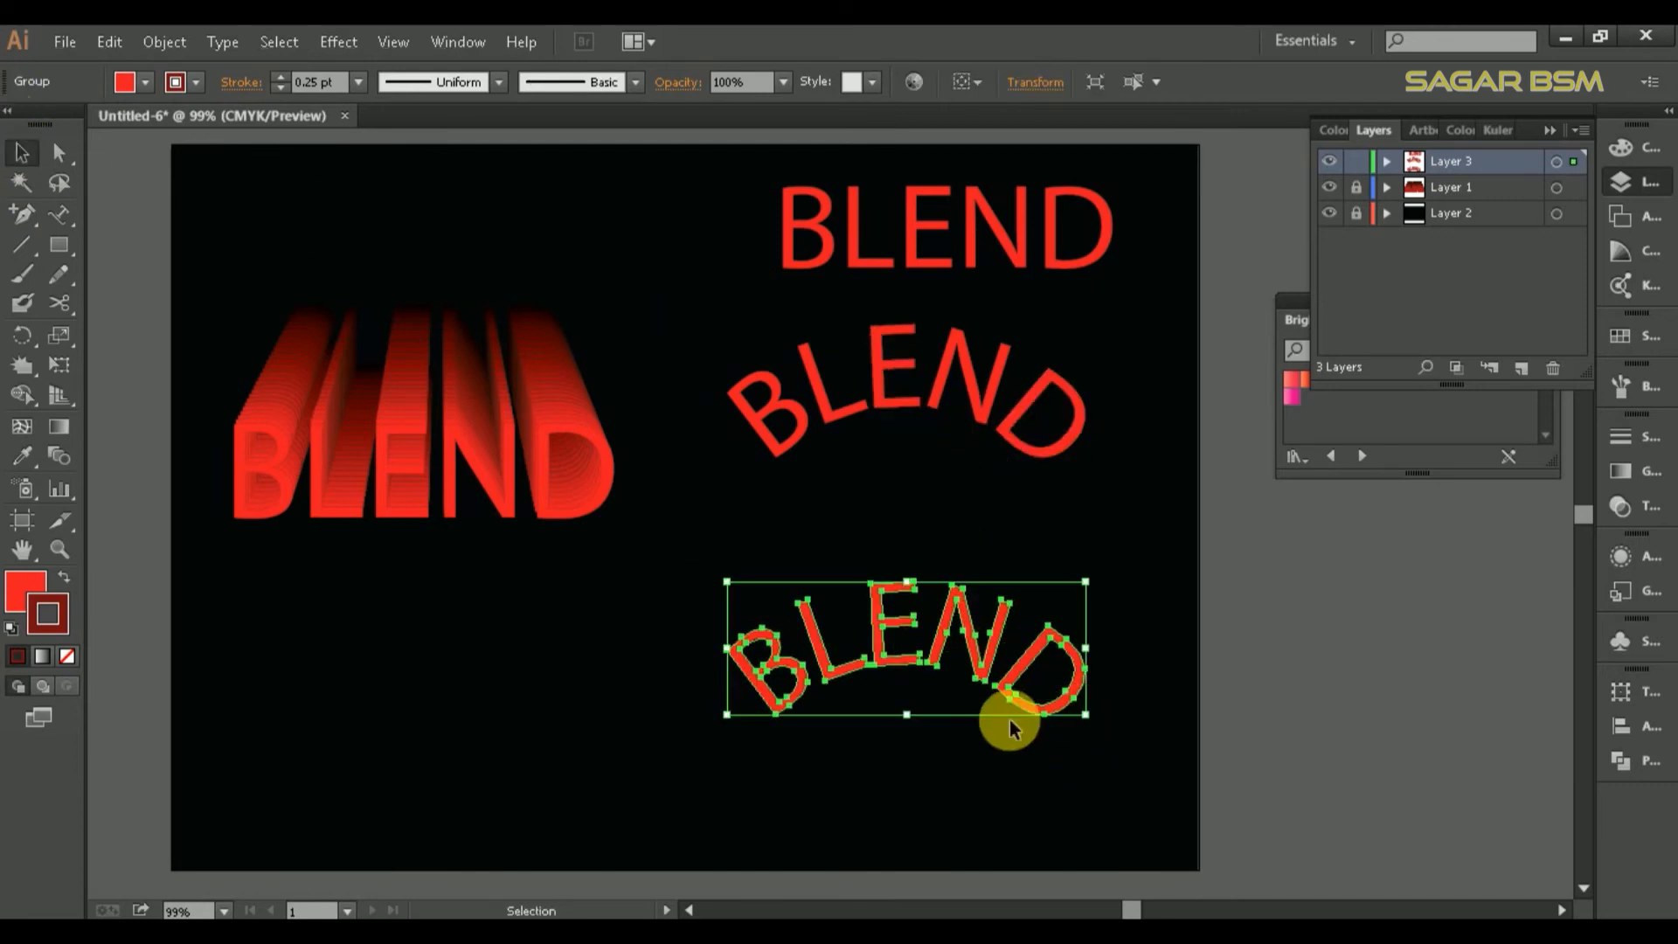
{"action": "left_click_drag", "start_coordinate": [1093, 721], "coordinate": [935, 551]}
- Make a blend between the large arched BLEND and the small copy beneath it
{"action": "left_click", "coordinate": [1019, 442], "text": "shift"}
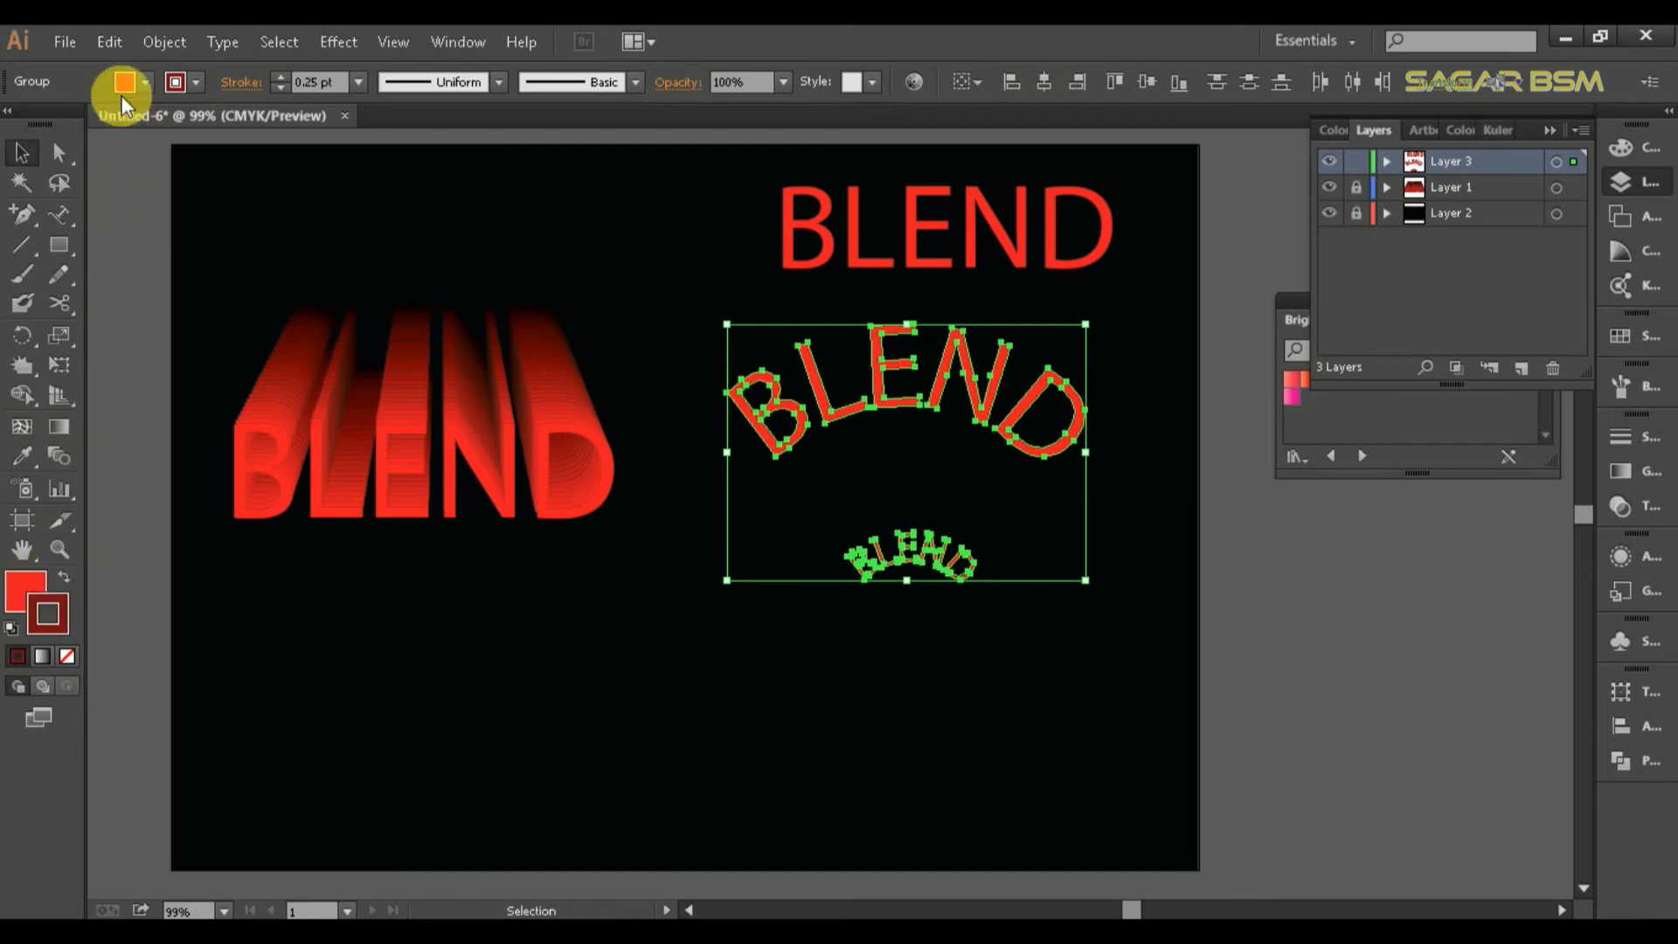
{"action": "left_click", "coordinate": [146, 44]}
{"action": "mouse_move", "coordinate": [239, 592]}
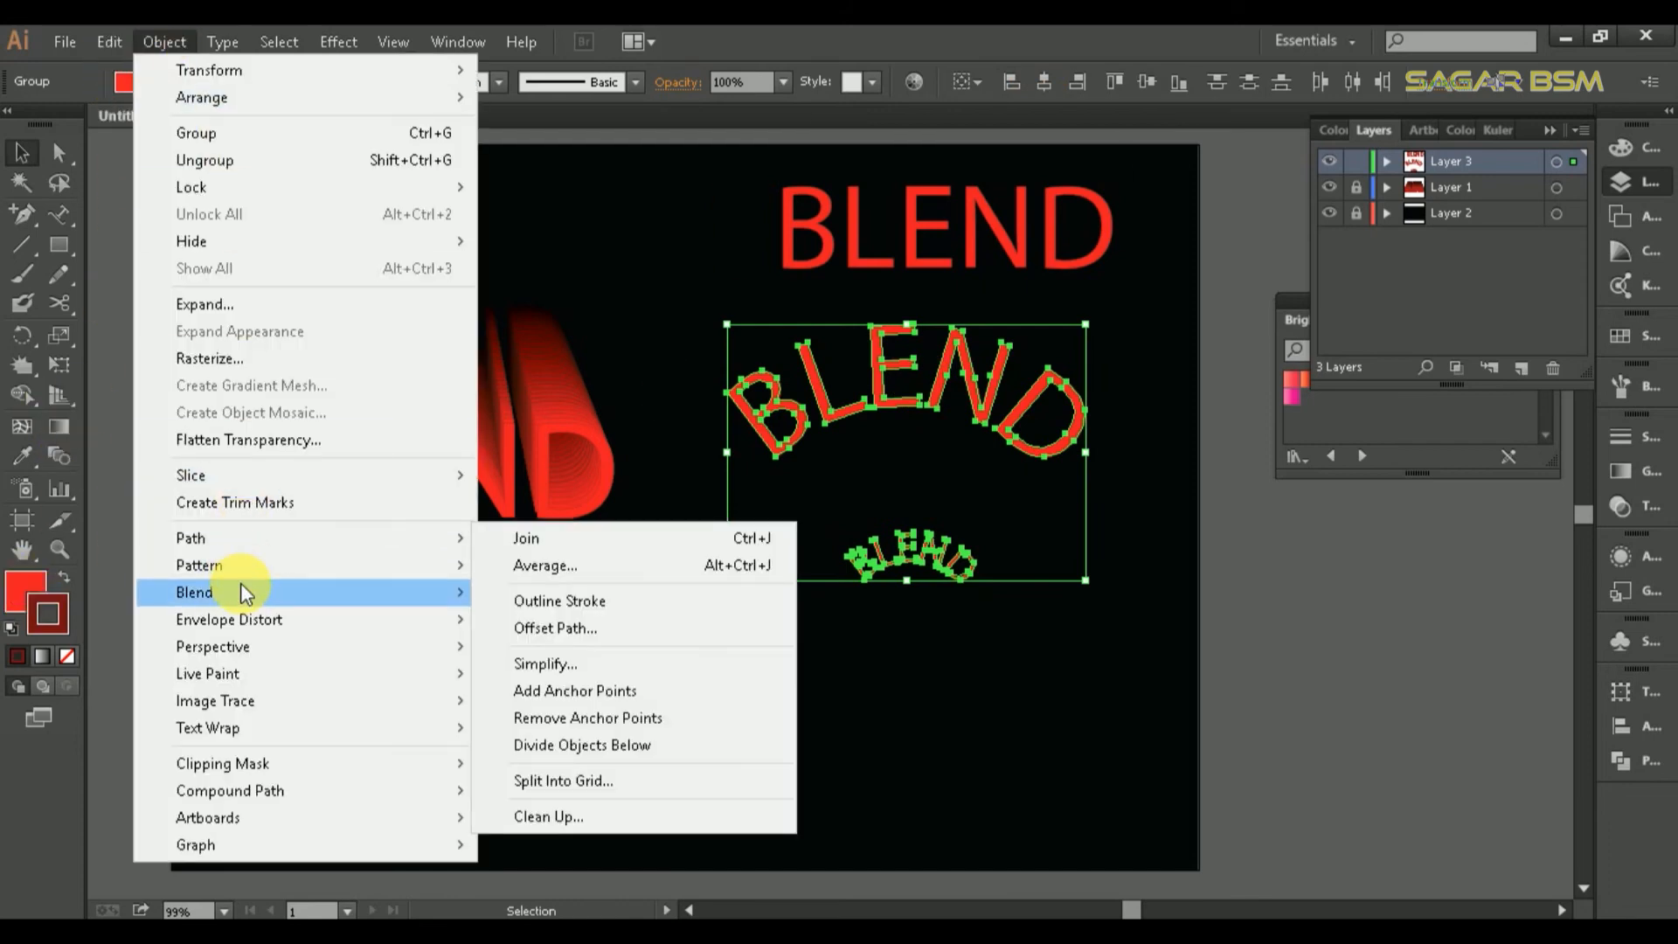
{"action": "left_click", "coordinate": [612, 594]}
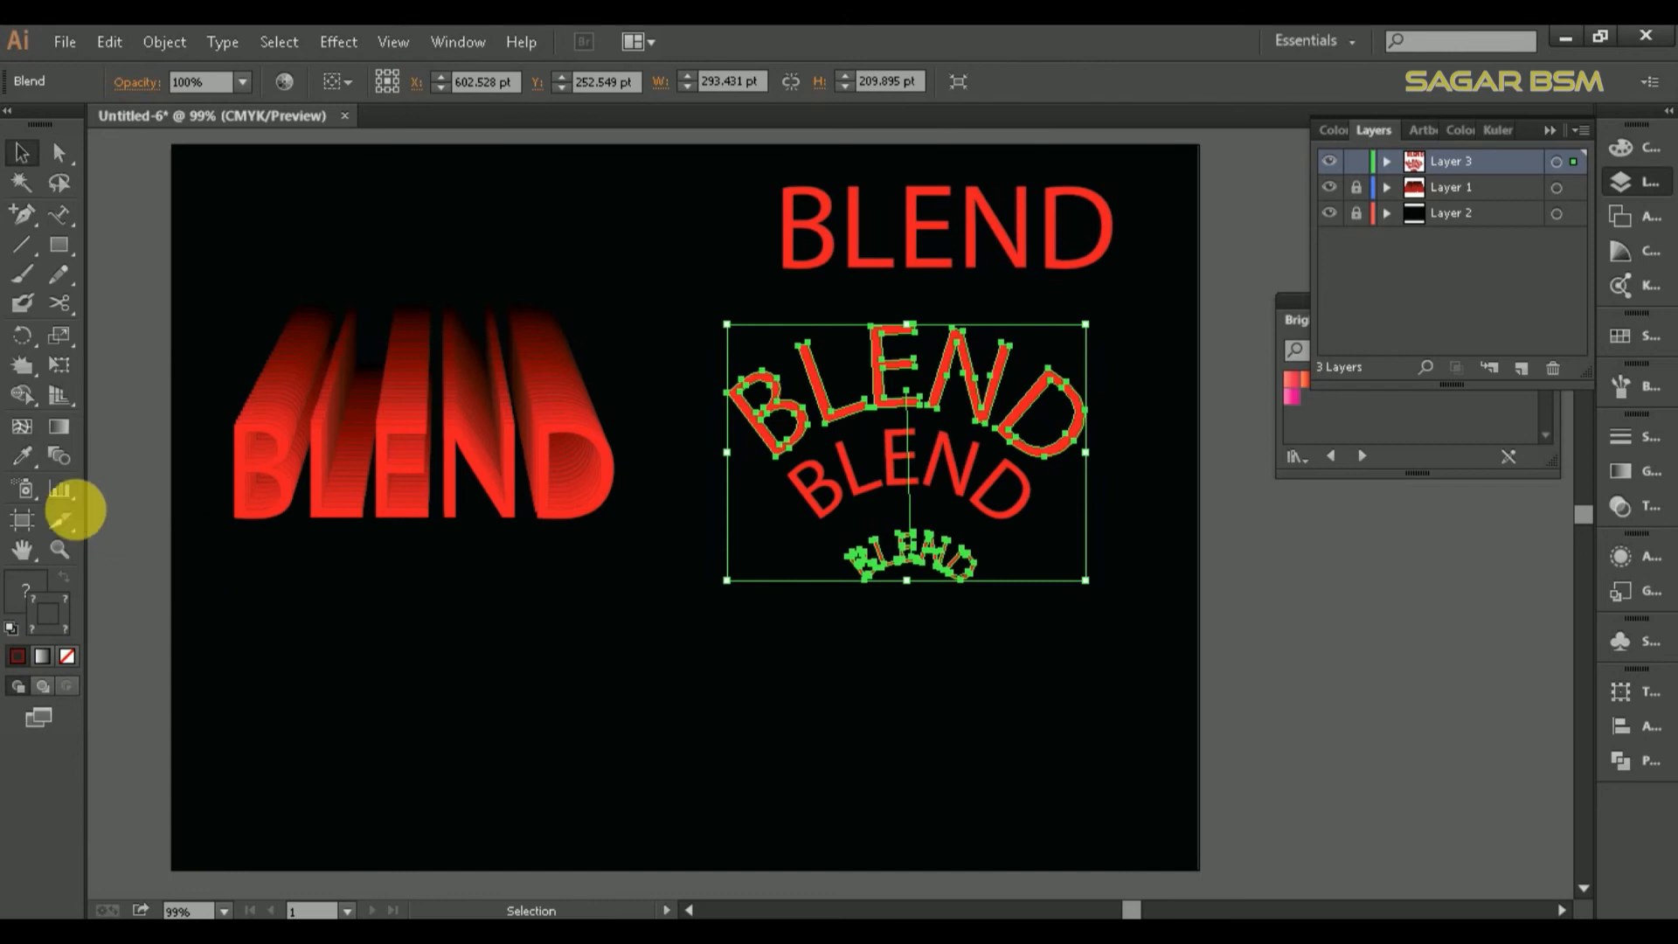
- Set the arched blend's spacing to Specified Distance of 2 pt with preview on, and deselect the blend
{"action": "double_click", "coordinate": [58, 451]}
{"action": "left_click", "coordinate": [332, 262]}
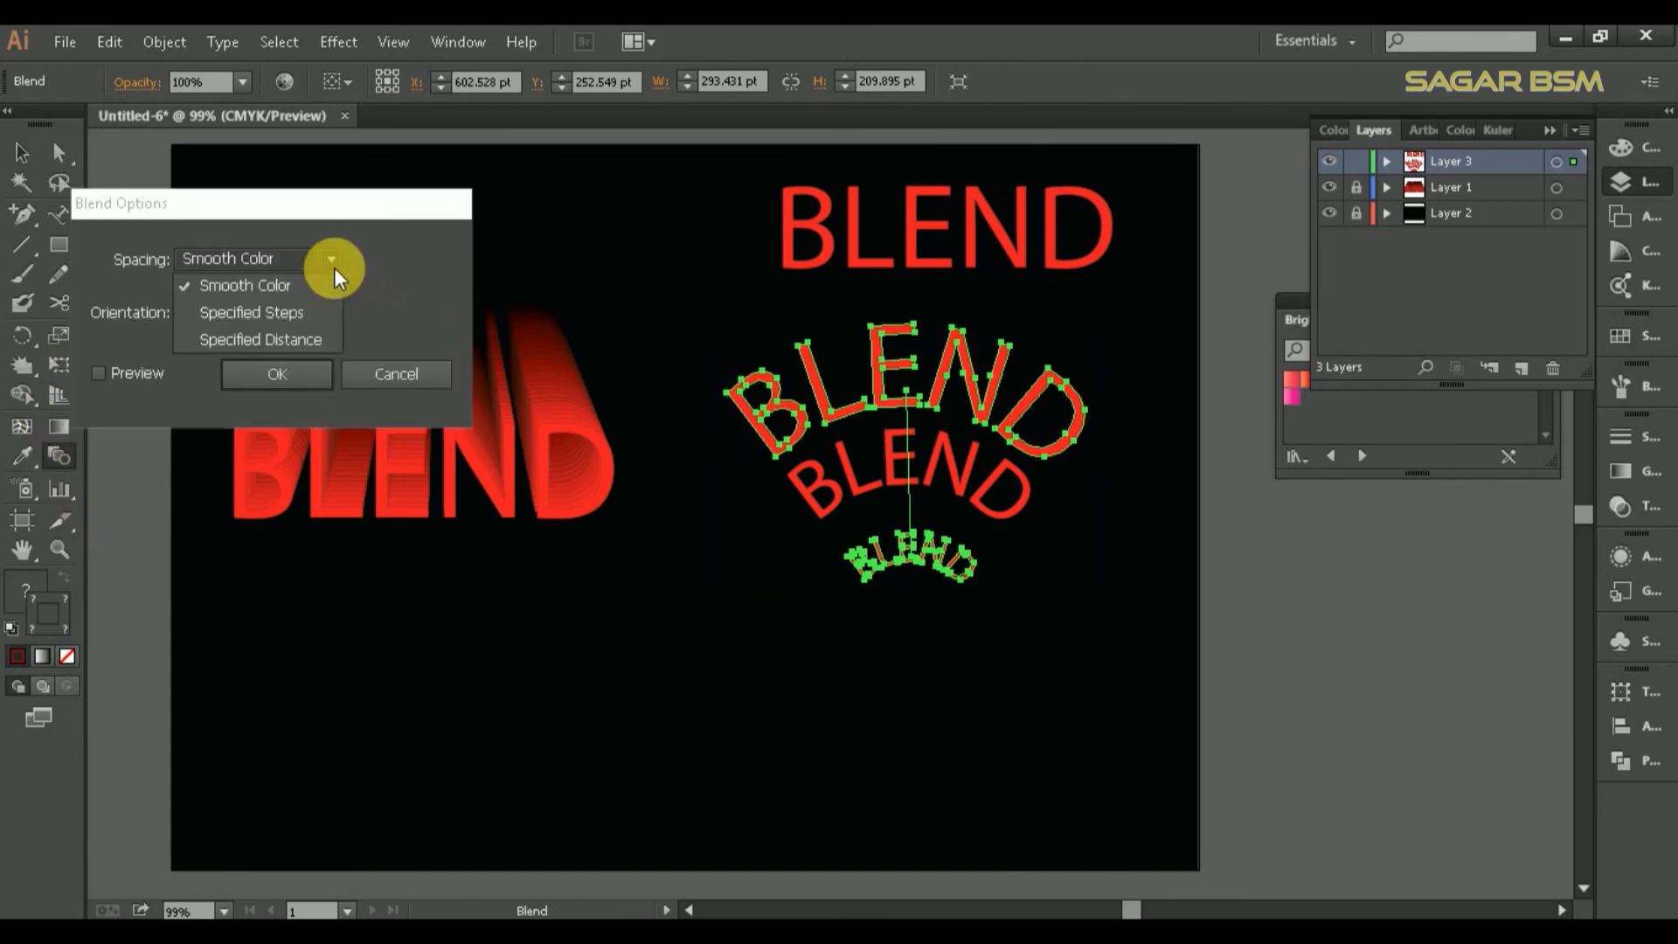
{"action": "left_click", "coordinate": [294, 341]}
{"action": "left_click", "coordinate": [96, 374]}
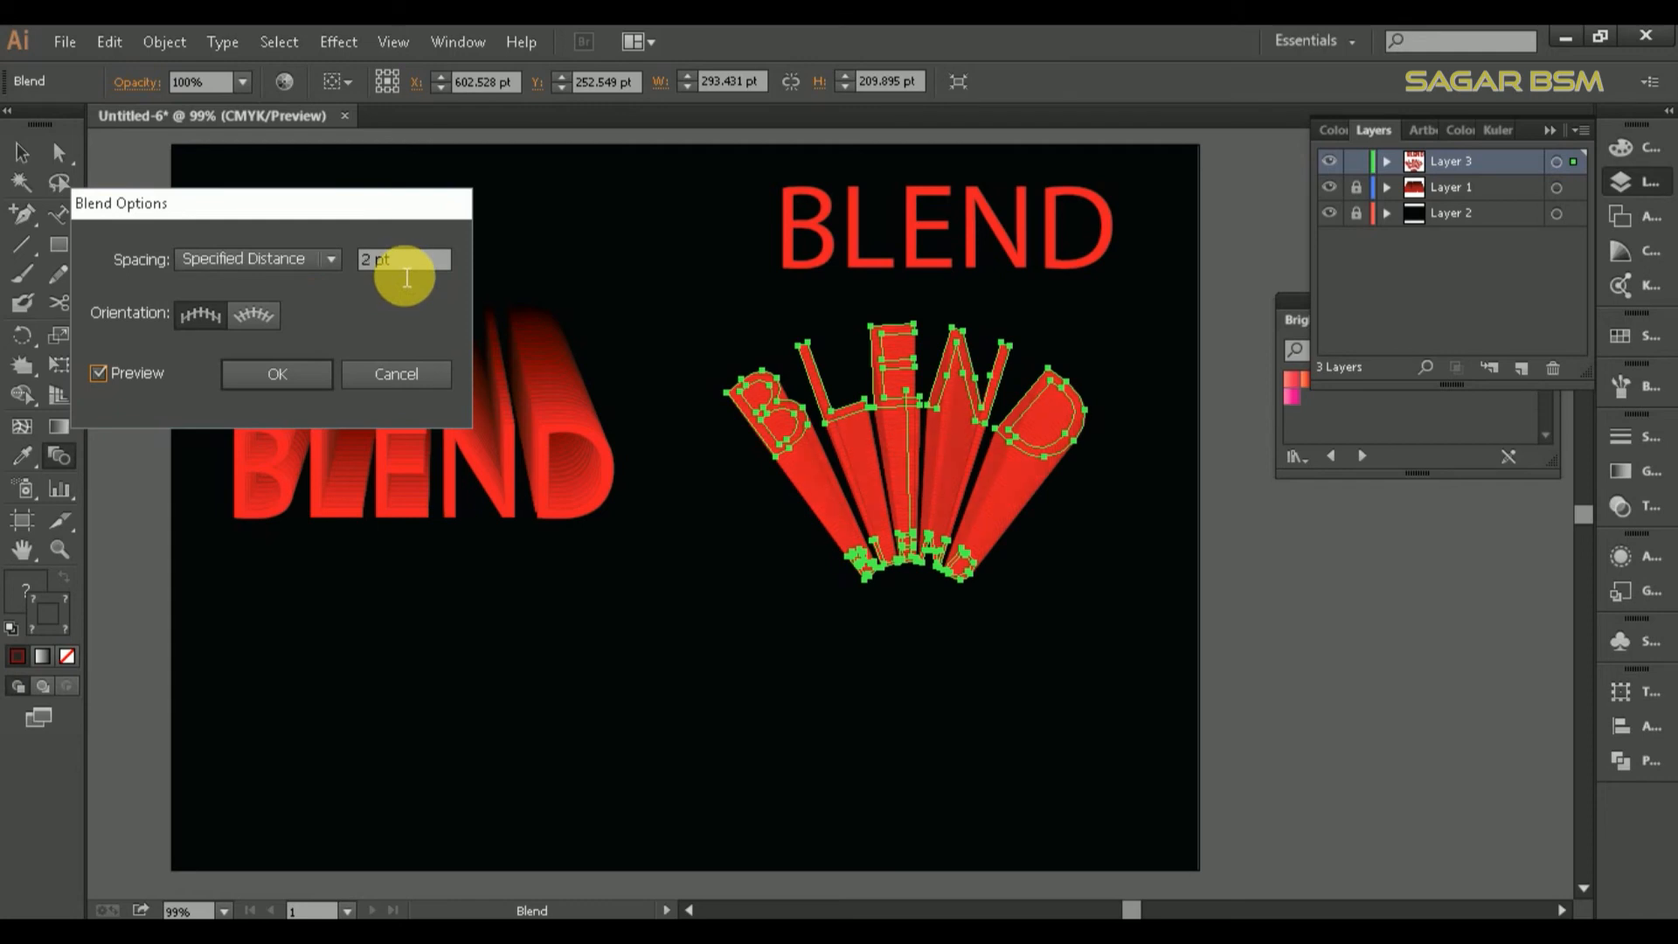
{"action": "key", "text": "Up"}
{"action": "key", "text": "Up"}
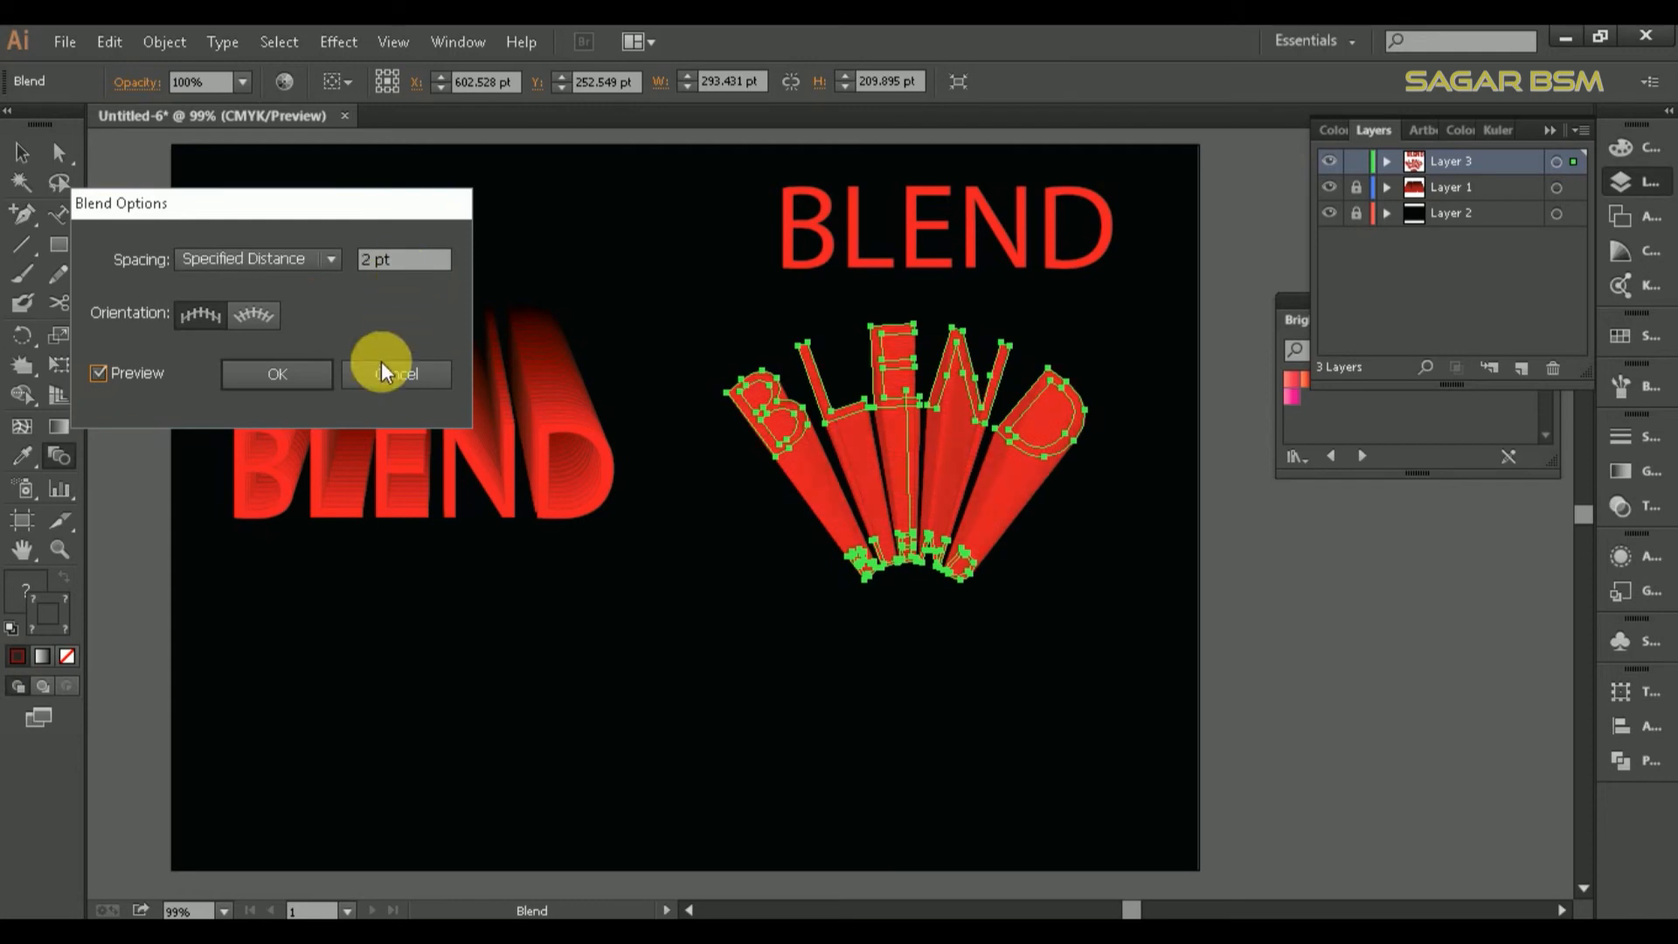
{"action": "left_click", "coordinate": [290, 376]}
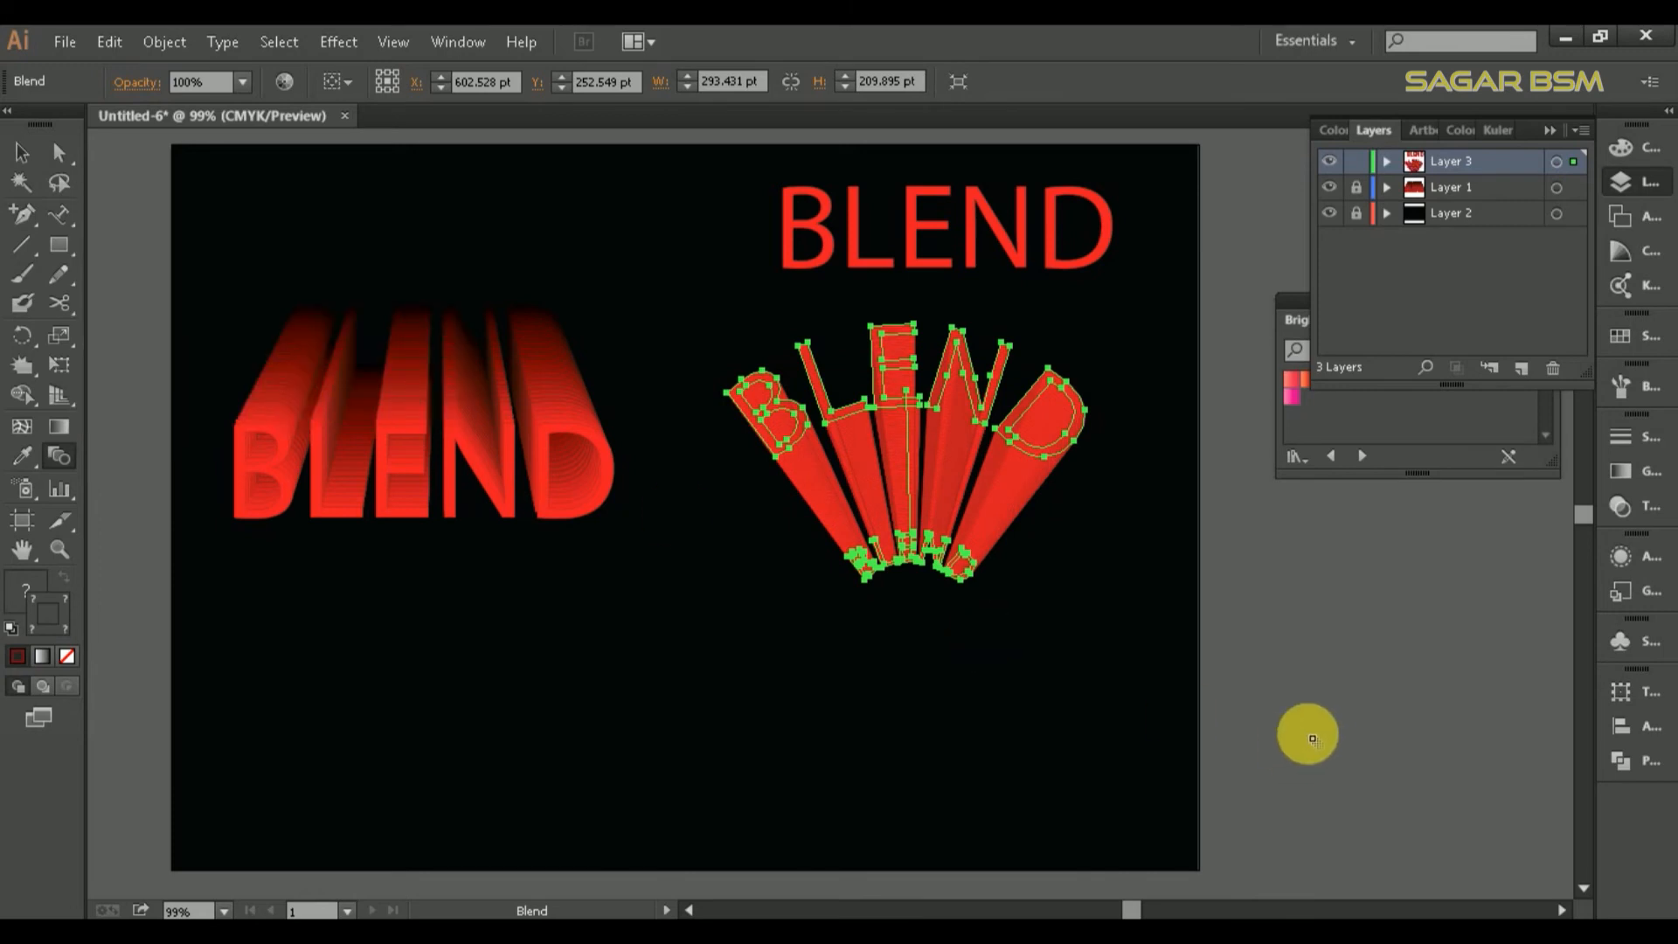
{"action": "left_click", "coordinate": [19, 153]}
{"action": "left_click", "coordinate": [1296, 679]}
- Isolate the arched blend and set the small back text's fill and stroke to black, 000000
{"action": "double_click", "coordinate": [888, 552]}
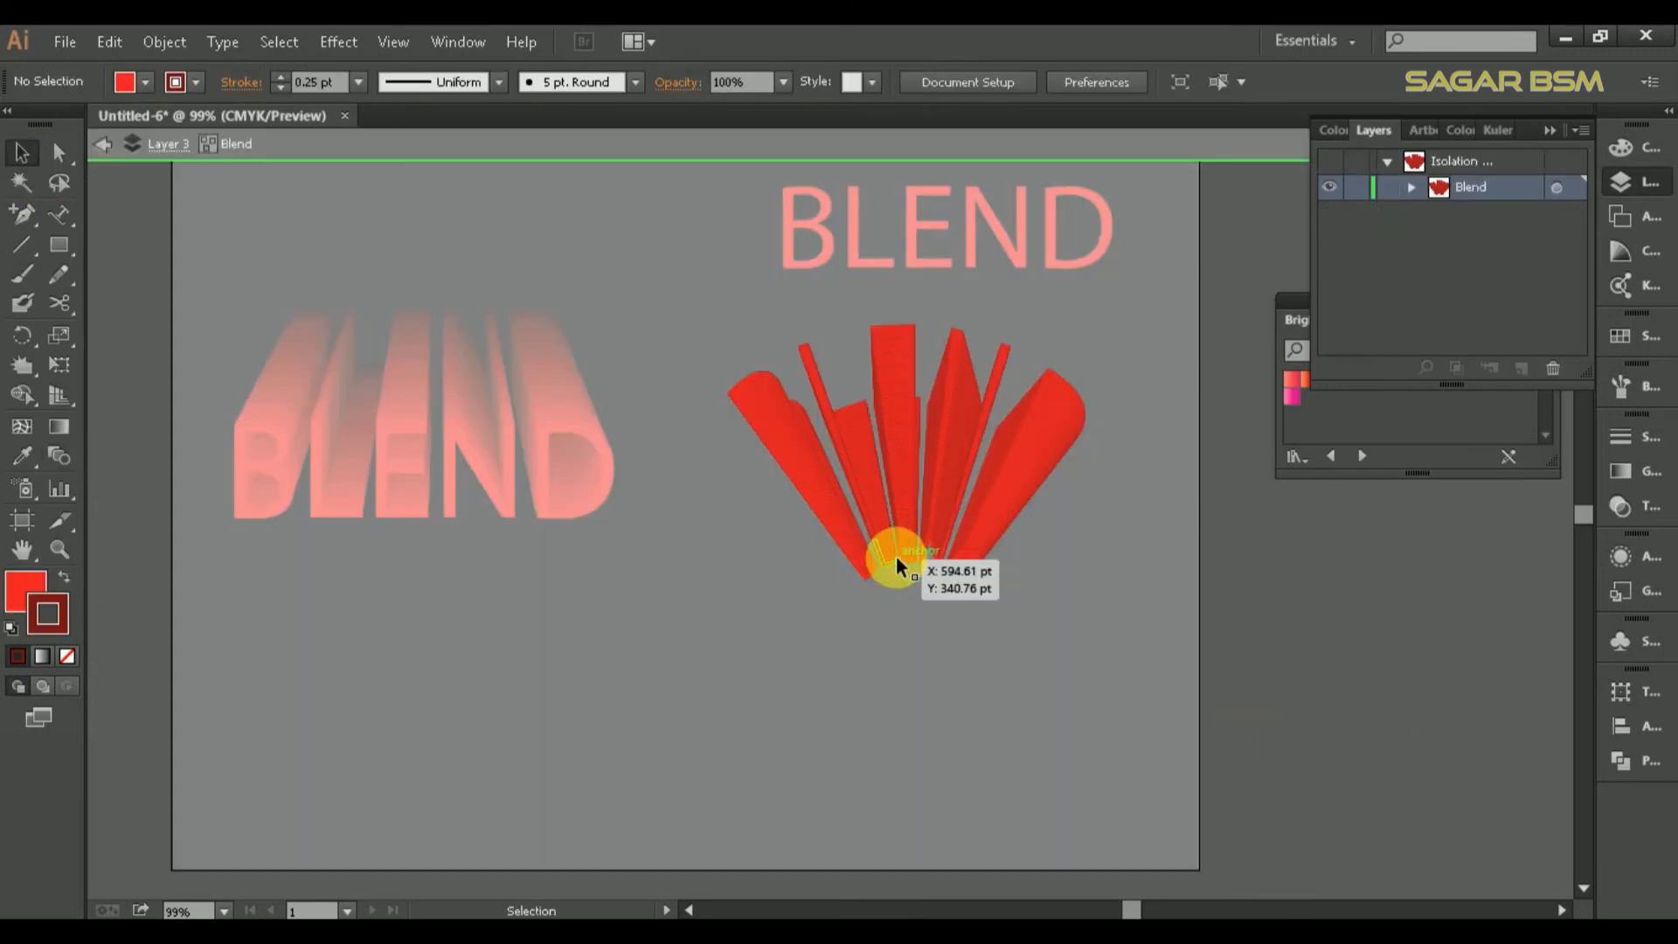
{"action": "double_click", "coordinate": [26, 592]}
{"action": "left_click_drag", "start_coordinate": [1262, 670], "coordinate": [1062, 765]}
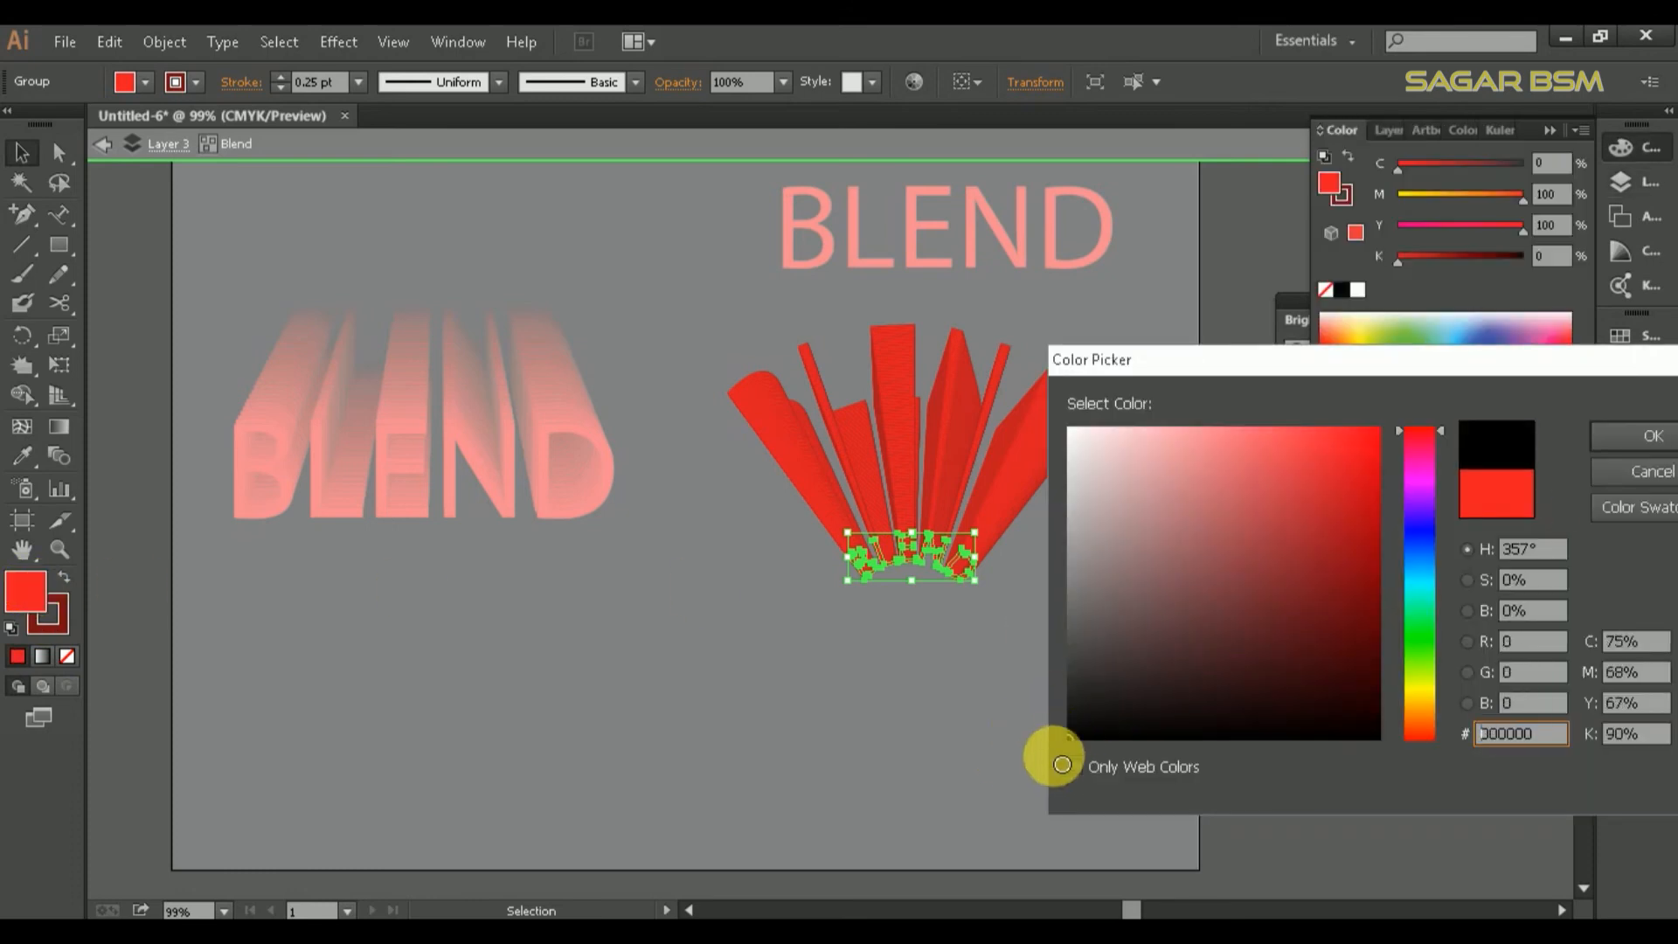
{"action": "left_click", "coordinate": [1618, 449]}
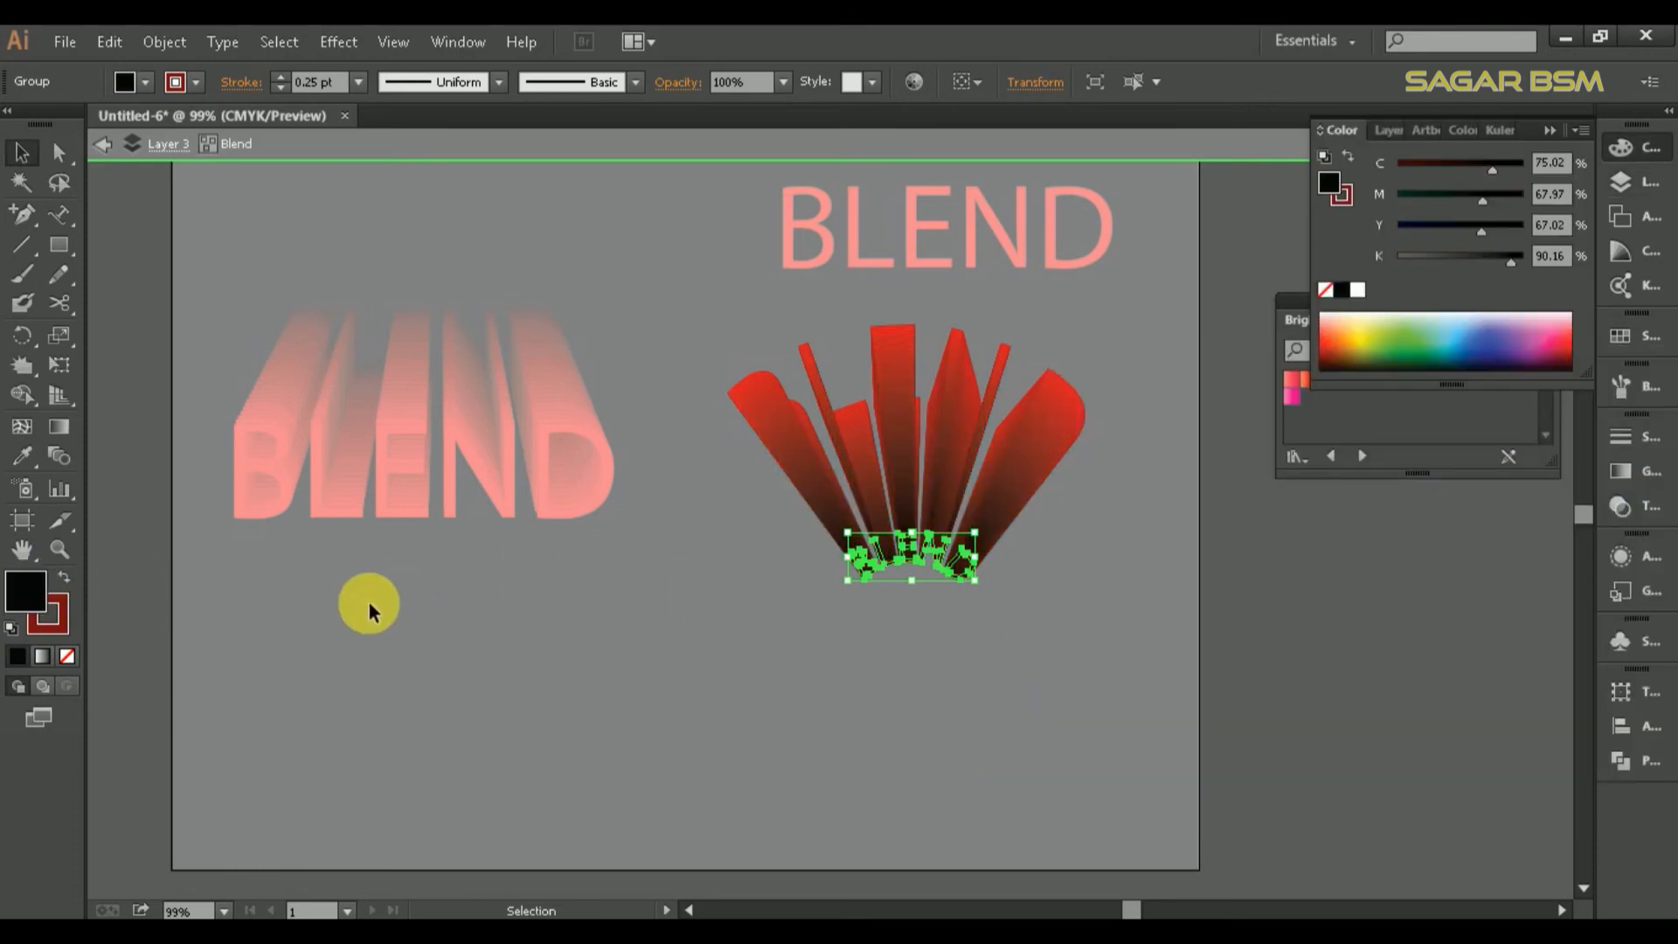
{"action": "double_click", "coordinate": [61, 626]}
{"action": "left_click", "coordinate": [1079, 719]}
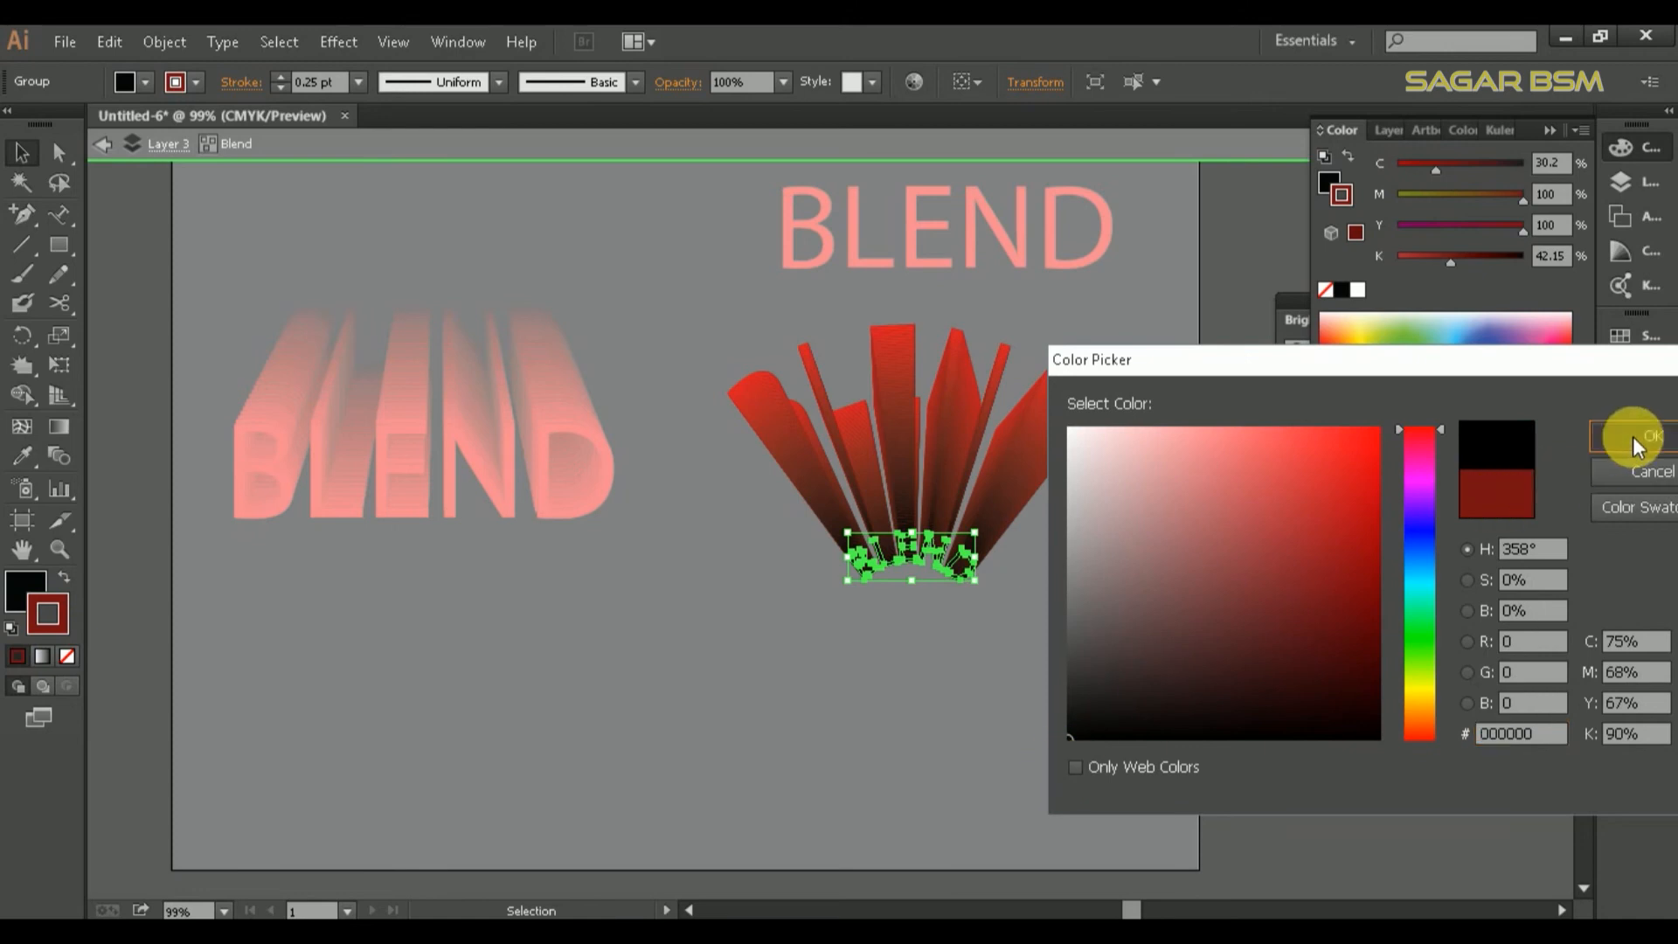
{"action": "left_click", "coordinate": [1651, 436]}
- Leave isolation and move the arched blend slightly down the artboard
{"action": "left_click", "coordinate": [1145, 664]}
{"action": "double_click", "coordinate": [1145, 664]}
{"action": "left_click_drag", "start_coordinate": [997, 543], "coordinate": [996, 569]}
{"action": "left_click_drag", "start_coordinate": [1103, 602], "coordinate": [1103, 602]}
{"action": "left_click", "coordinate": [1367, 694]}
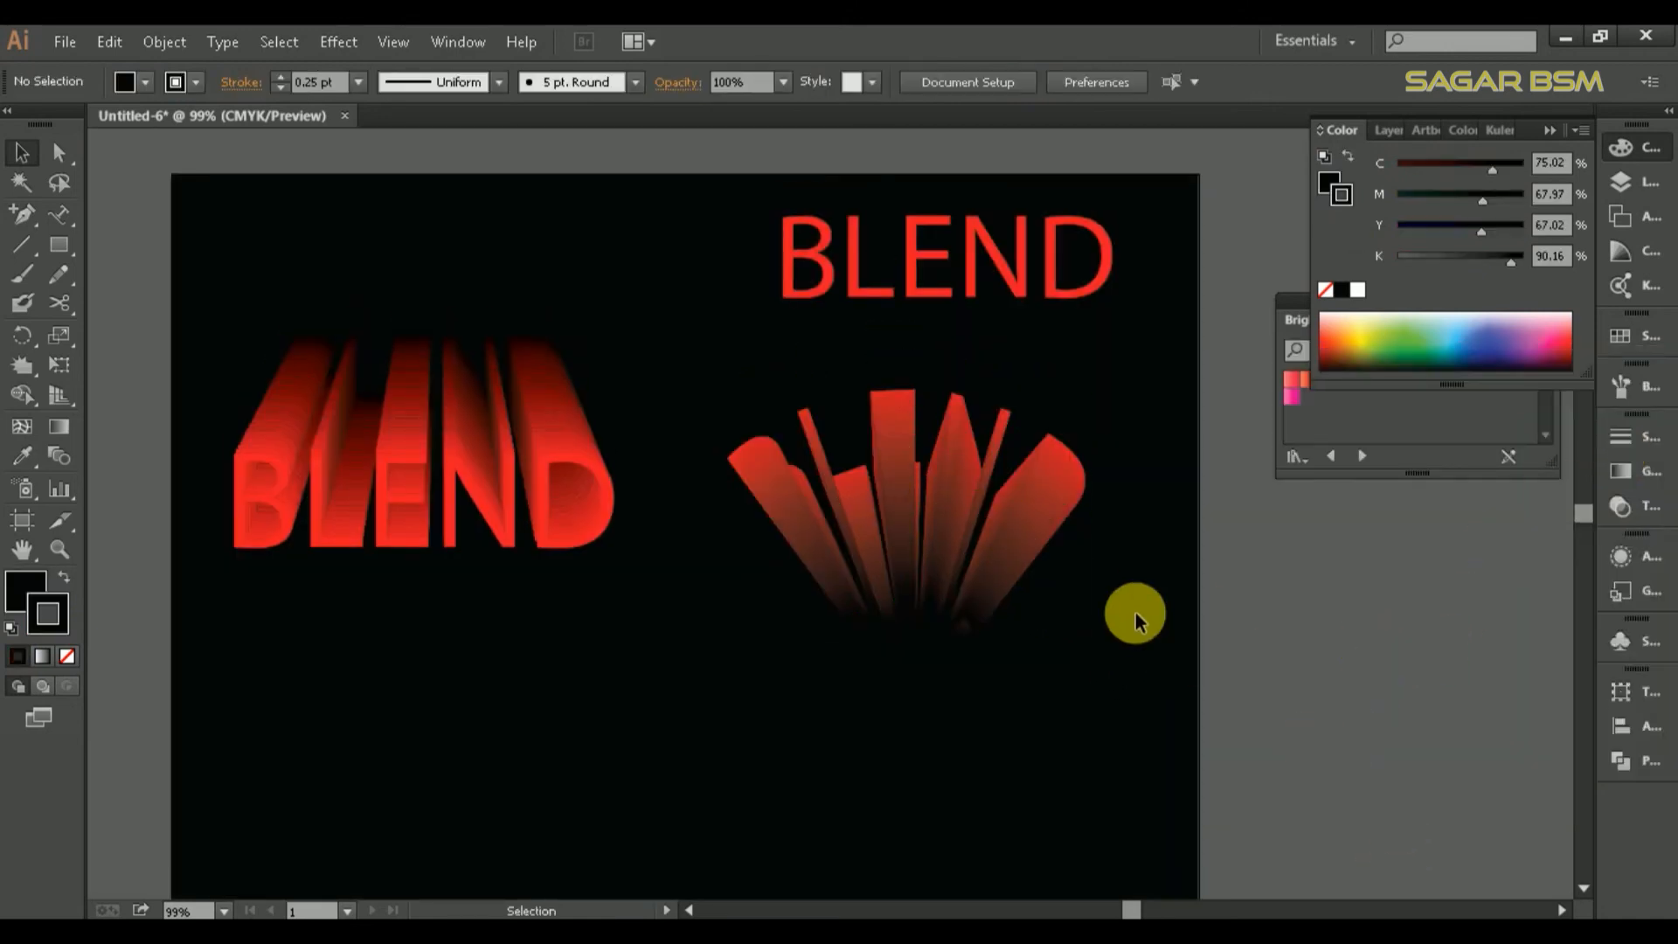
{"action": "scroll", "coordinate": [1374, 732], "scroll_direction": "up", "scroll_amount": 1}
{"action": "left_click", "coordinate": [1002, 668]}
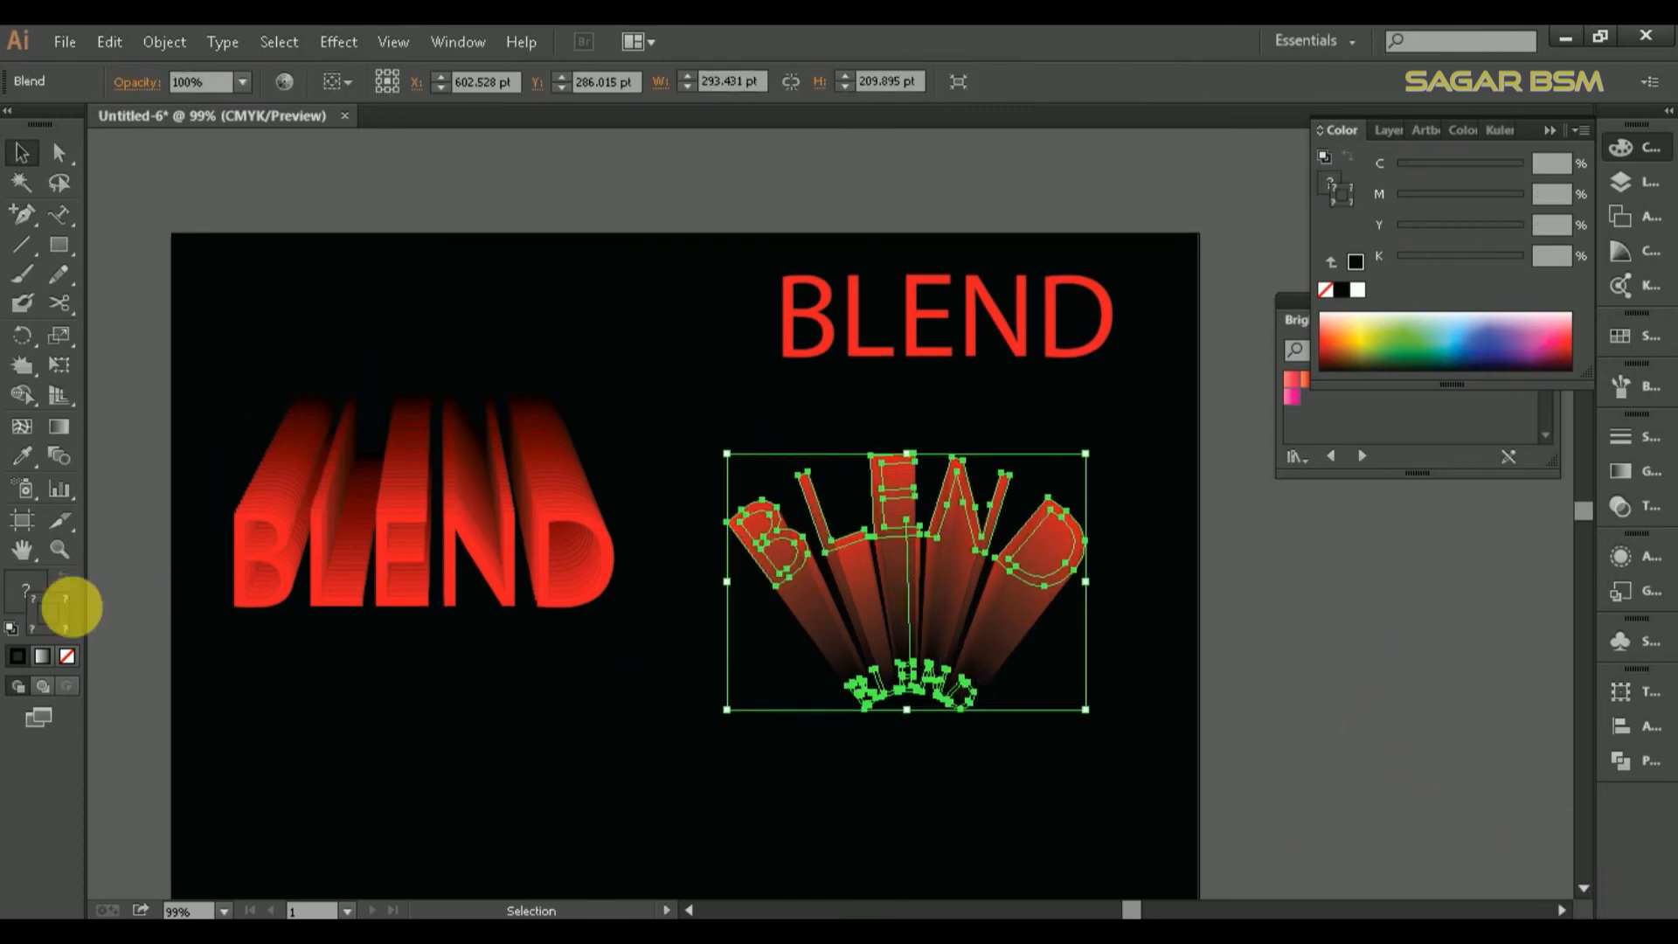
{"action": "left_click", "coordinate": [918, 760]}
{"action": "left_click", "coordinate": [990, 668]}
- Isolate the arched blend, set the large front text's stroke to white, and leave isolation
{"action": "double_click", "coordinate": [1040, 584]}
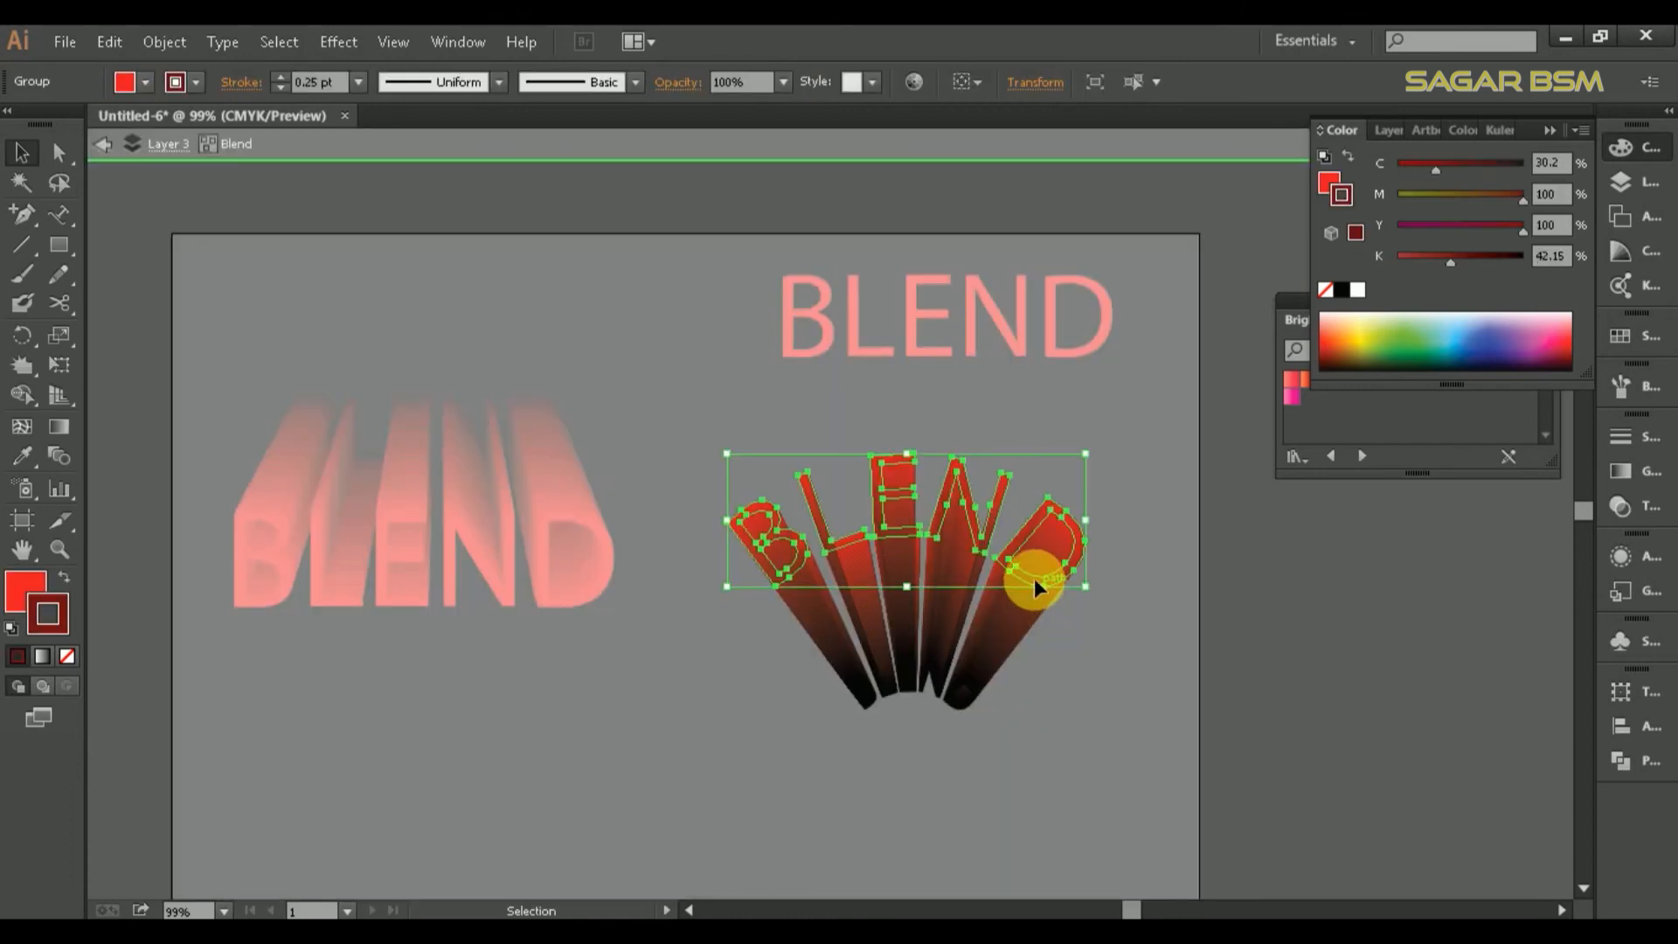
{"action": "double_click", "coordinate": [45, 603]}
{"action": "left_click_drag", "start_coordinate": [1160, 624], "coordinate": [1058, 406]}
{"action": "left_click", "coordinate": [1632, 435]}
{"action": "double_click", "coordinate": [1446, 629]}
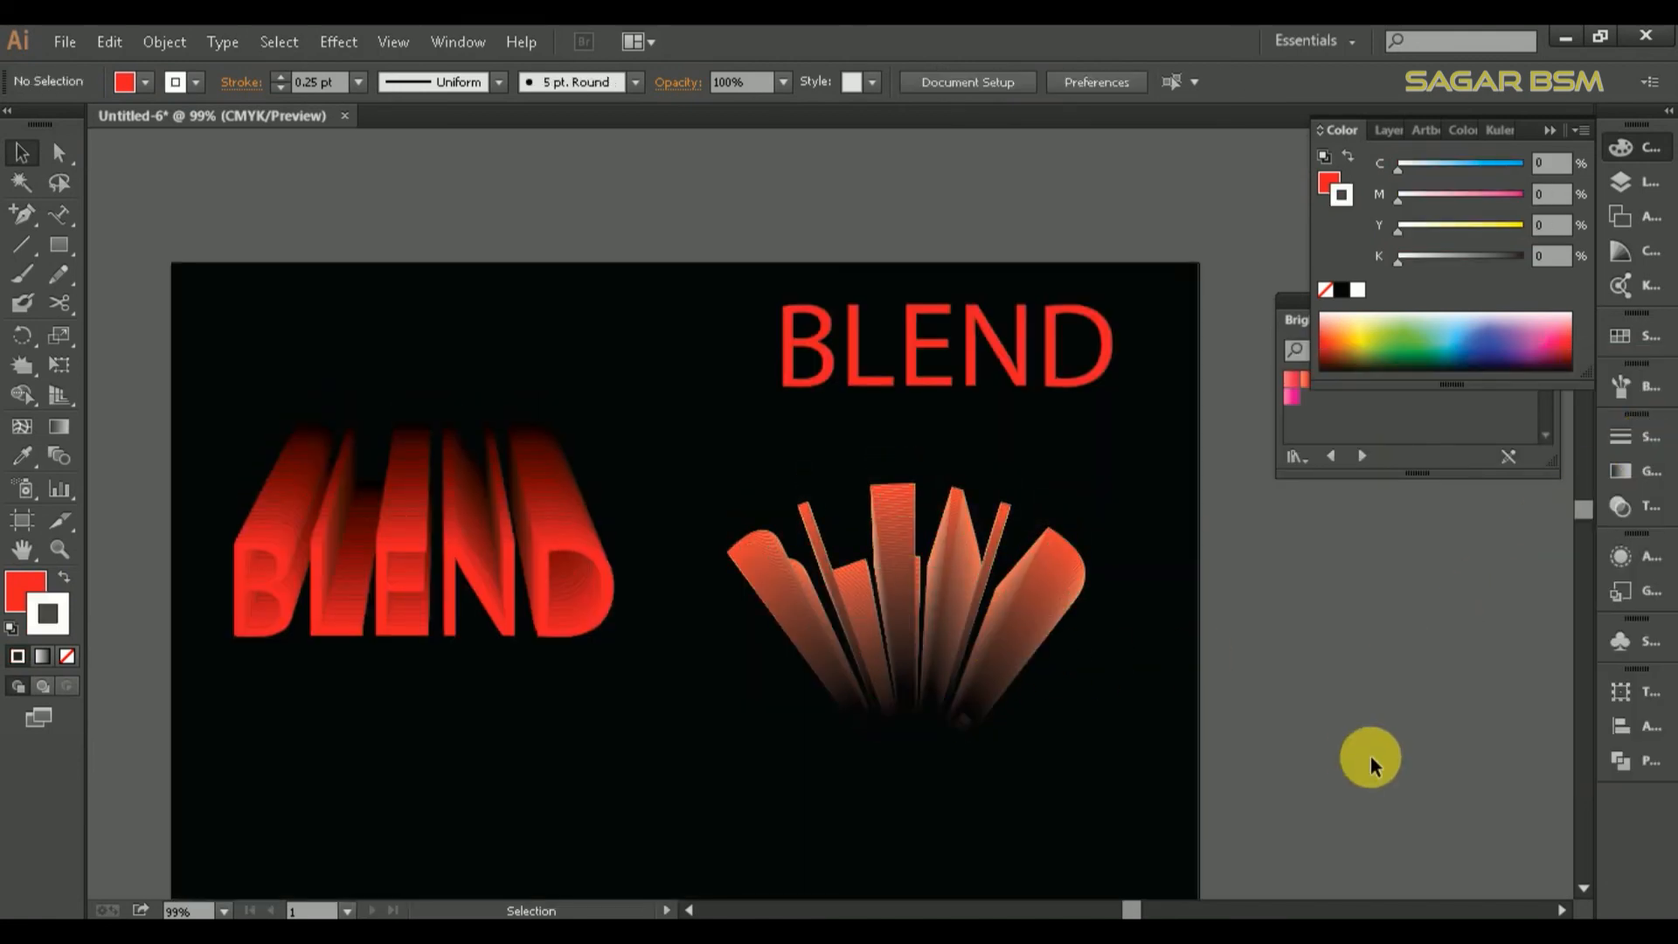
- Undo the white stroke, the blend's move and the small text's black colours, and leave isolation
{"action": "key", "text": "ctrl+z"}
{"action": "key", "text": "ctrl+z"}
{"action": "key", "text": "ctrl+z"}
{"action": "key", "text": "ctrl+z"}
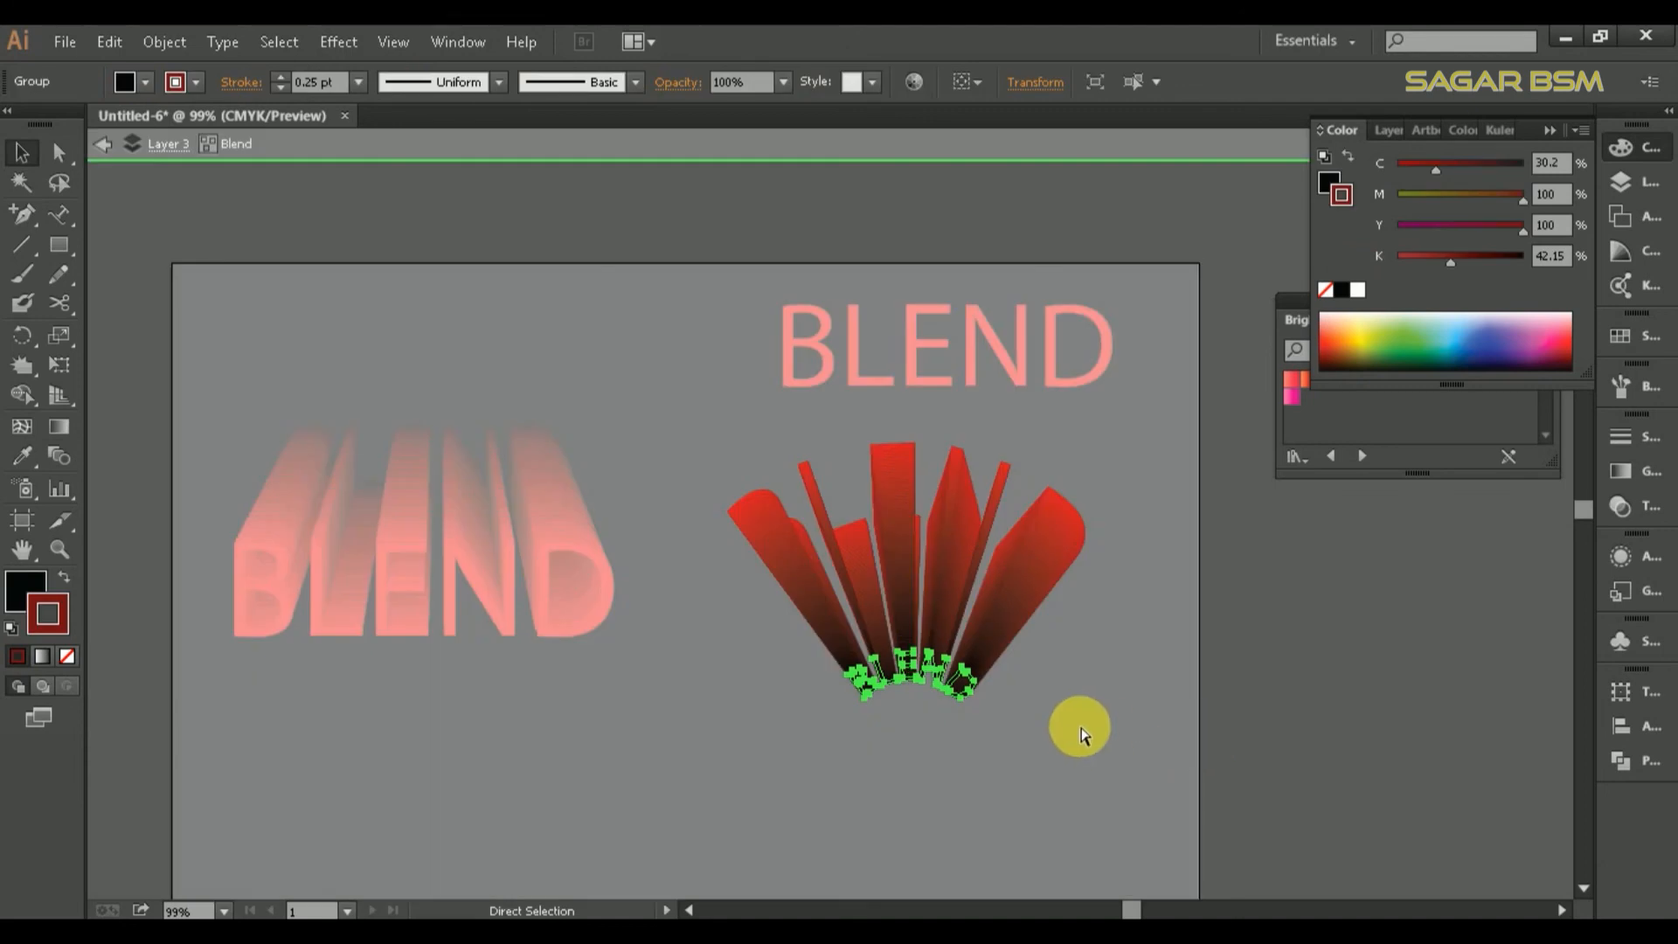
{"action": "key", "text": "ctrl+z"}
{"action": "left_click", "coordinate": [1012, 720]}
{"action": "double_click", "coordinate": [1139, 742]}
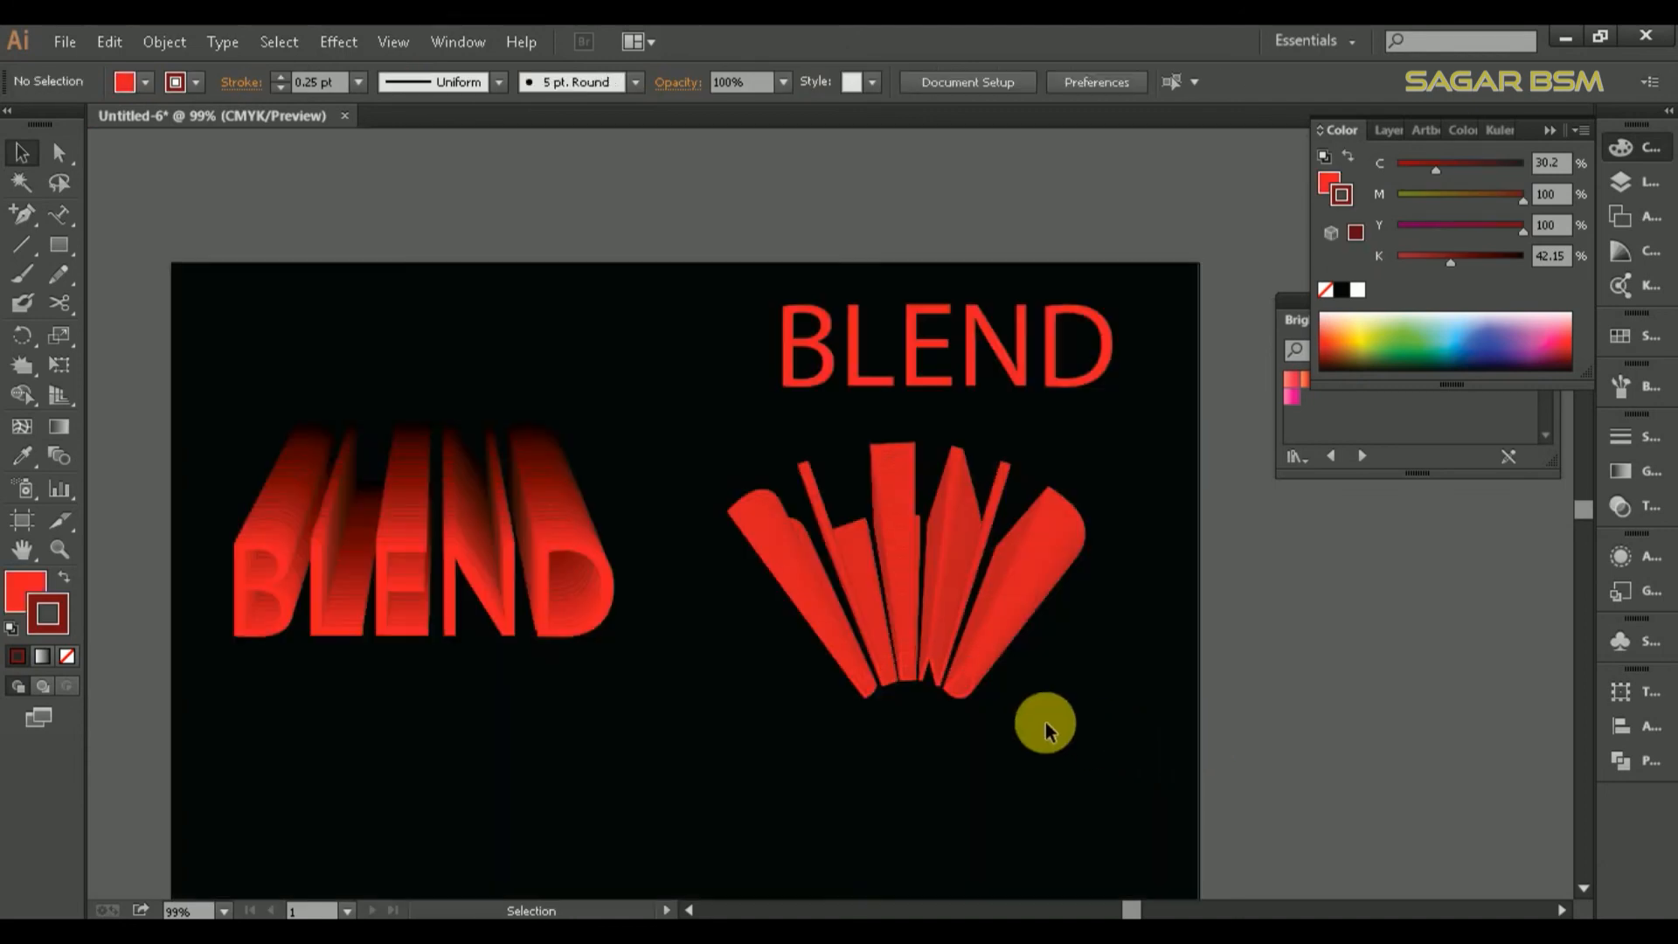
- Inside the arched blend, enlarge the front text to about 349 pt wide, and reposition the blend below the straight BLEND
{"action": "left_click", "coordinate": [967, 694]}
{"action": "double_click", "coordinate": [957, 694]}
{"action": "left_click", "coordinate": [966, 695]}
{"action": "left_click_drag", "start_coordinate": [989, 714], "coordinate": [1124, 754]}
{"action": "left_click", "coordinate": [991, 525]}
{"action": "left_click_drag", "start_coordinate": [990, 526], "coordinate": [1092, 860]}
{"action": "left_click_drag", "start_coordinate": [1100, 781], "coordinate": [977, 812]}
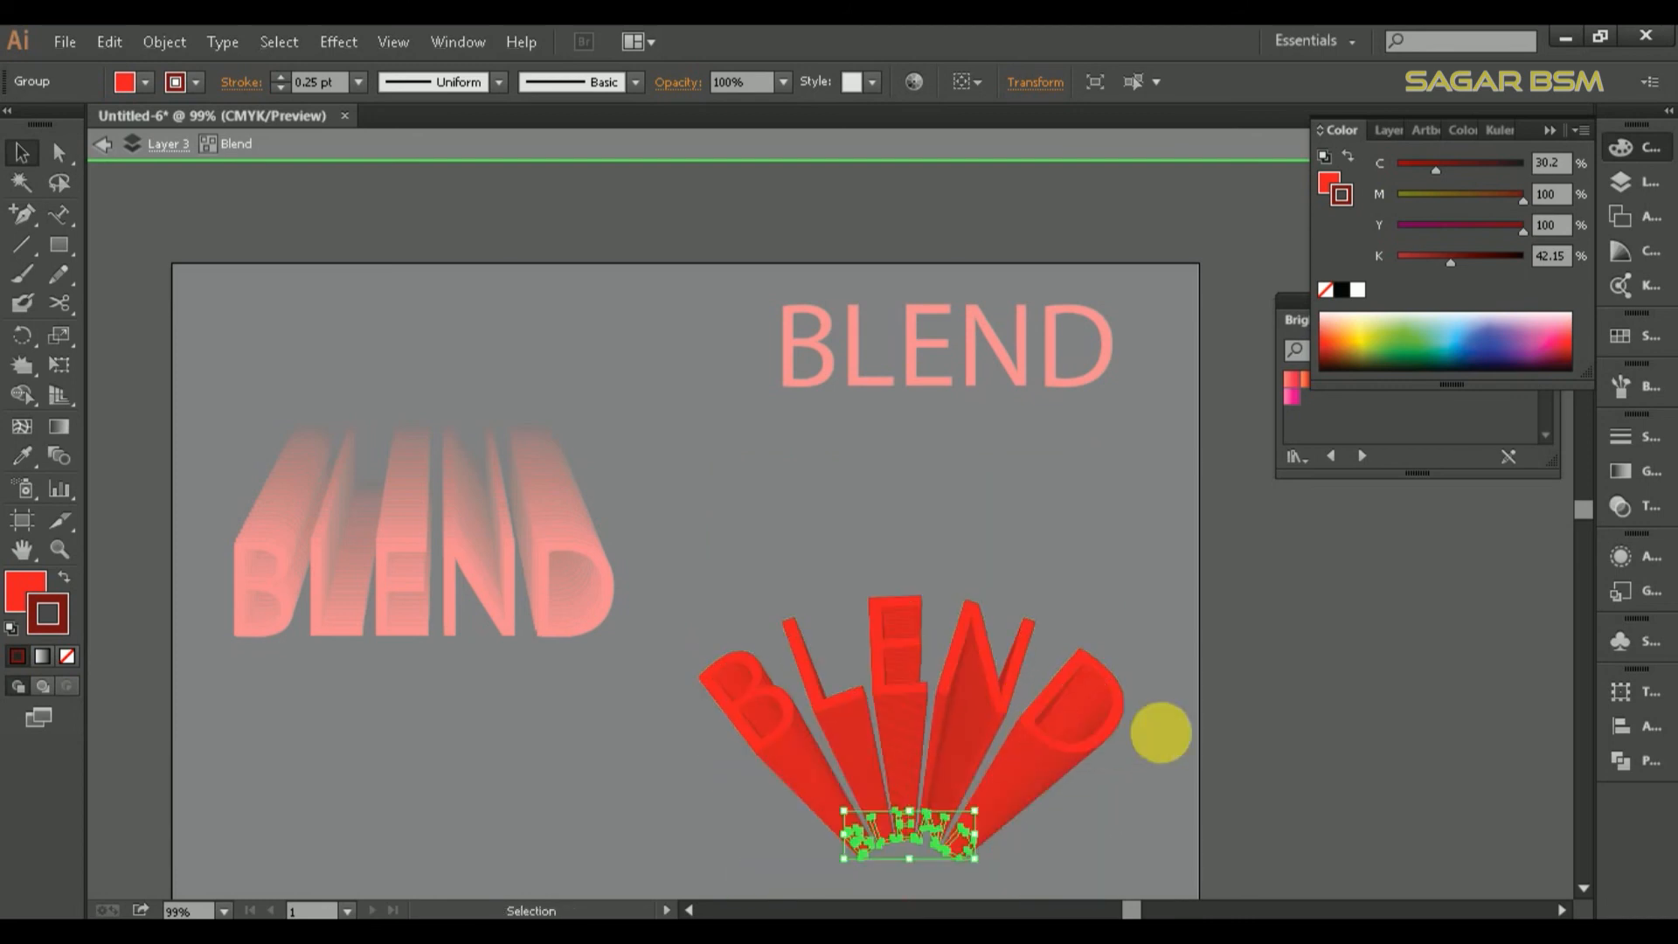
{"action": "double_click", "coordinate": [1162, 715]}
{"action": "left_click_drag", "start_coordinate": [1042, 710], "coordinate": [1042, 654]}
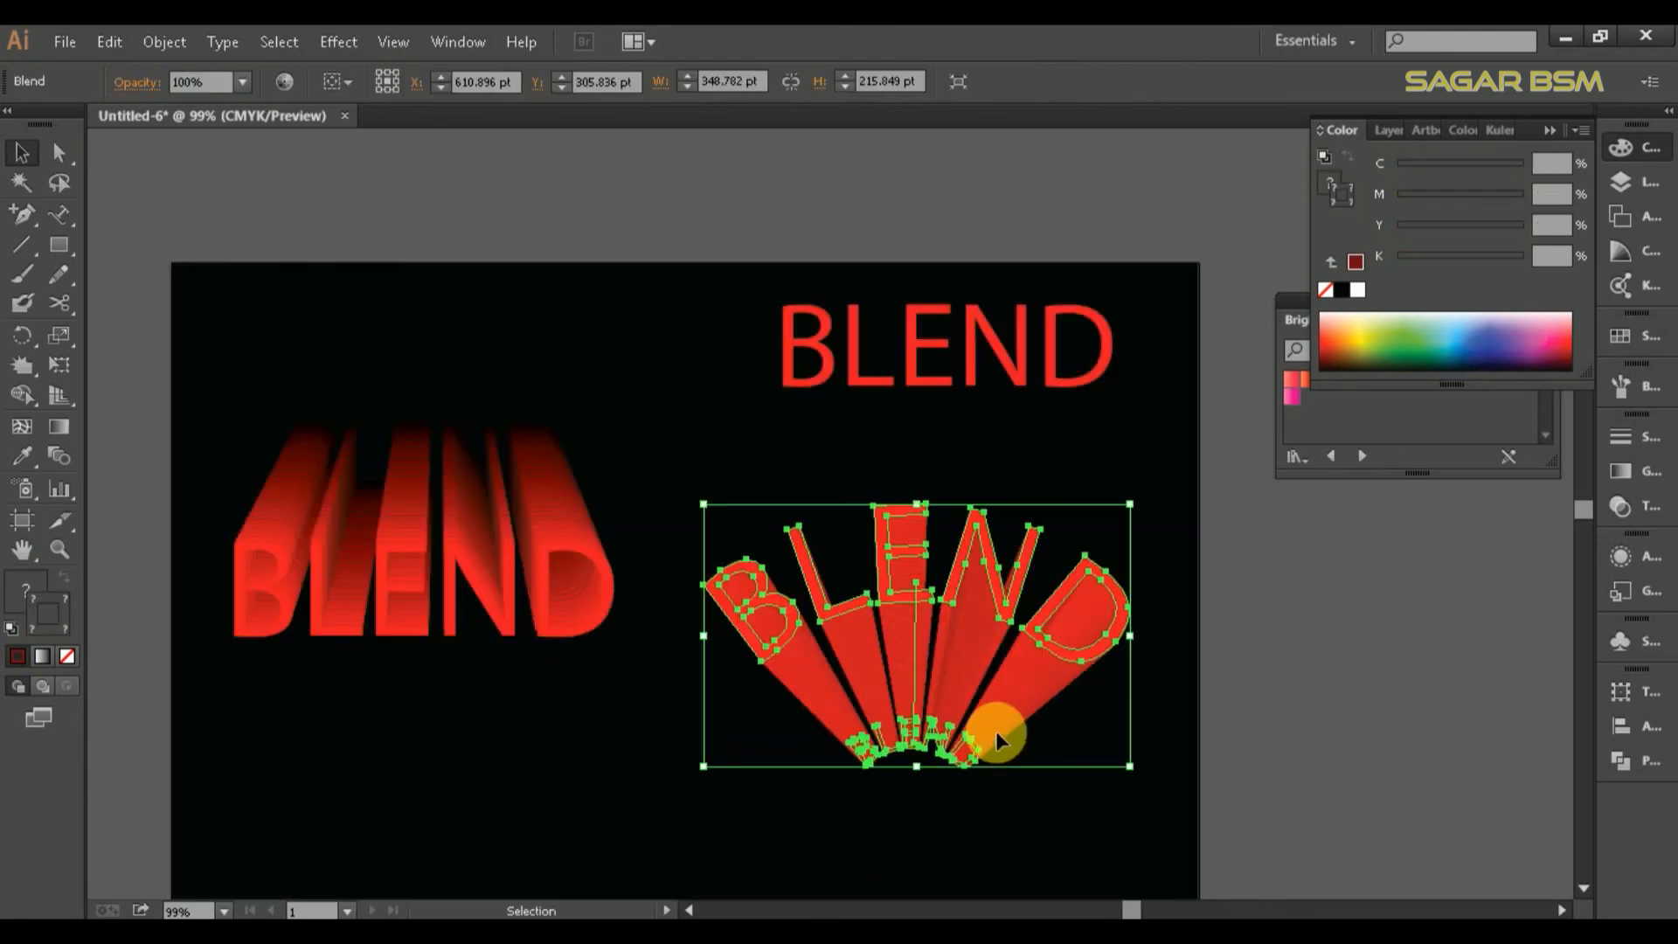
- Shrink the small back text to less than half its size within the arched blend, and reopen the blend for editing
{"action": "double_click", "coordinate": [971, 741]}
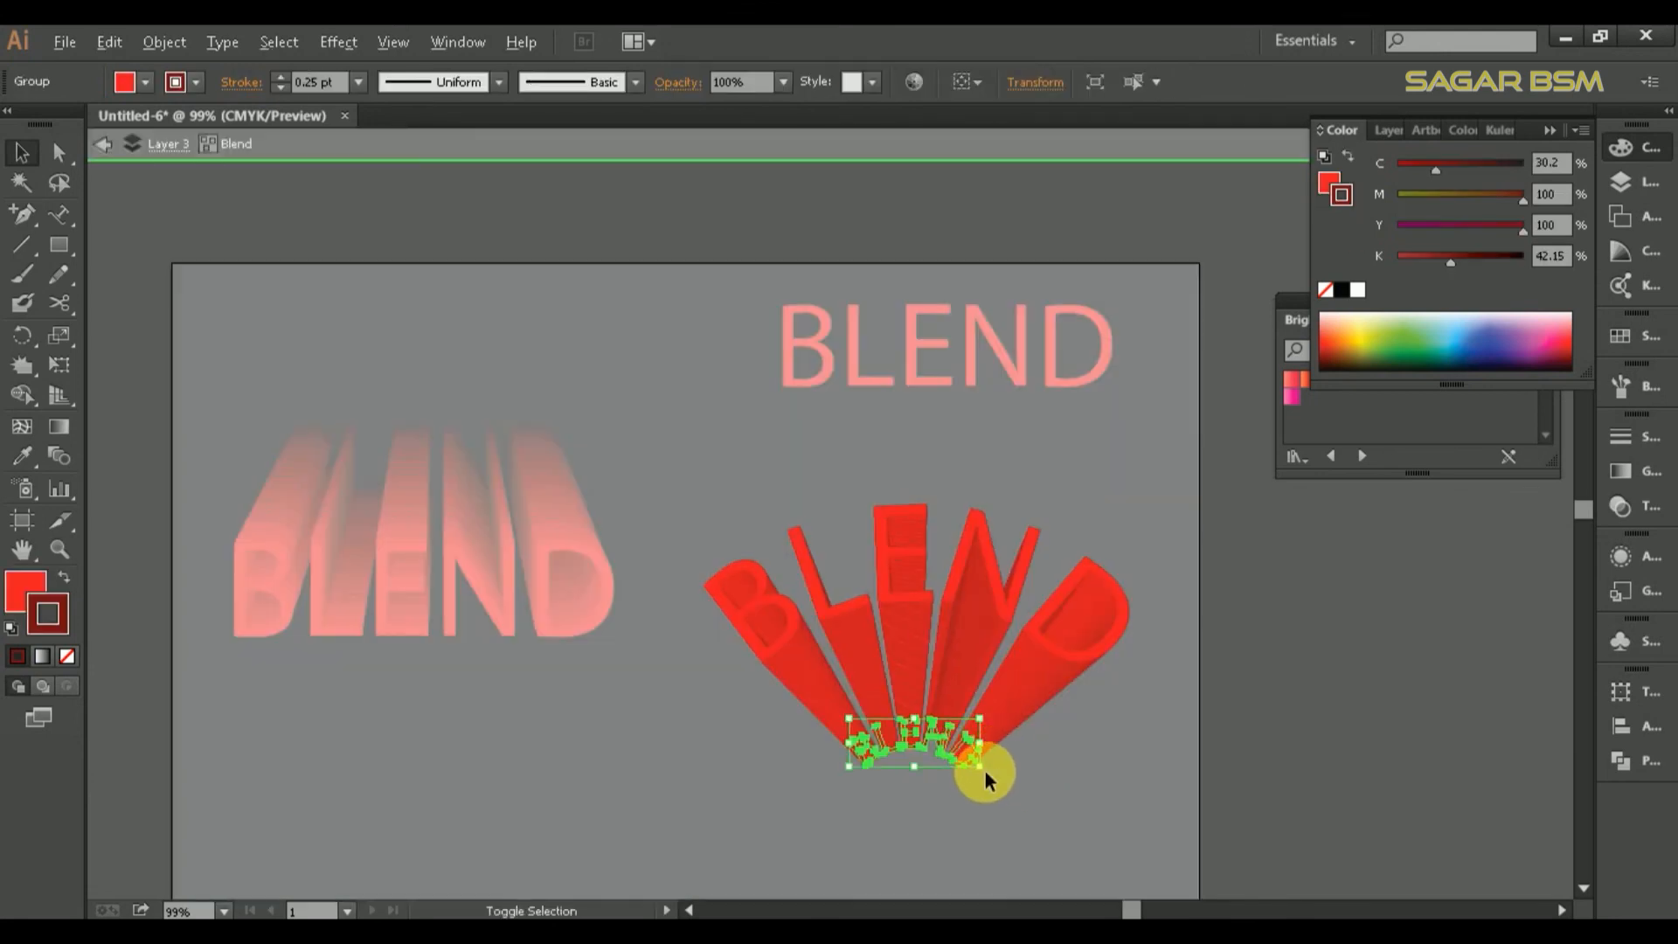
{"action": "left_click_drag", "start_coordinate": [991, 779], "coordinate": [962, 758]}
{"action": "left_click", "coordinate": [1058, 635]}
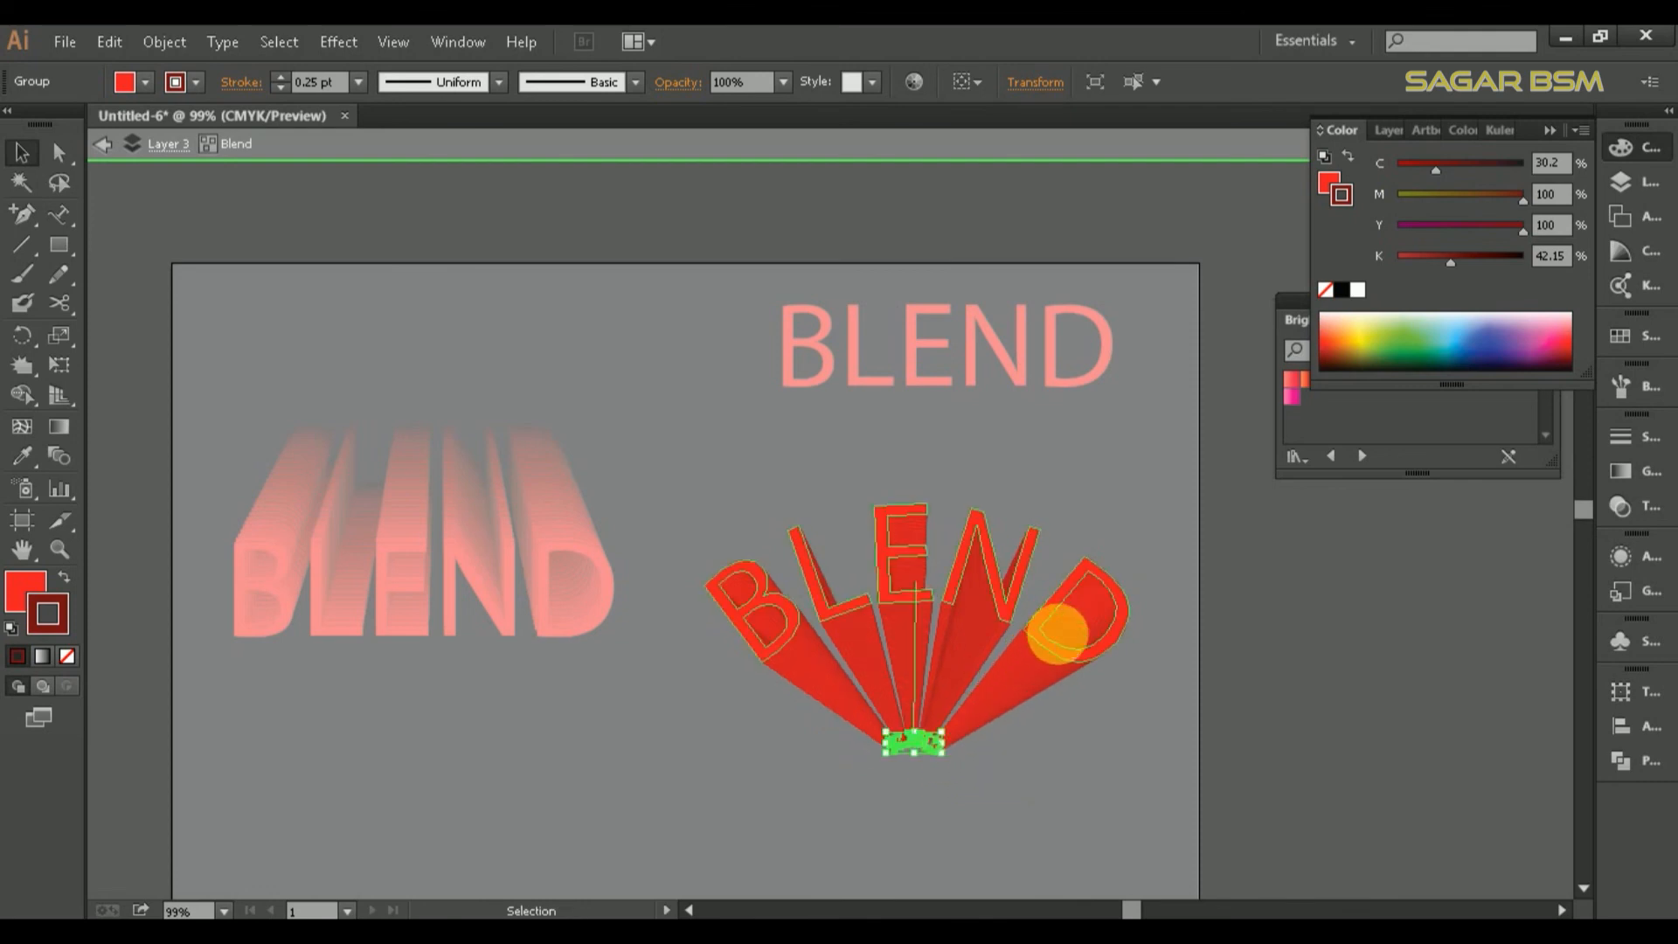
{"action": "double_click", "coordinate": [1116, 706]}
{"action": "double_click", "coordinate": [935, 749]}
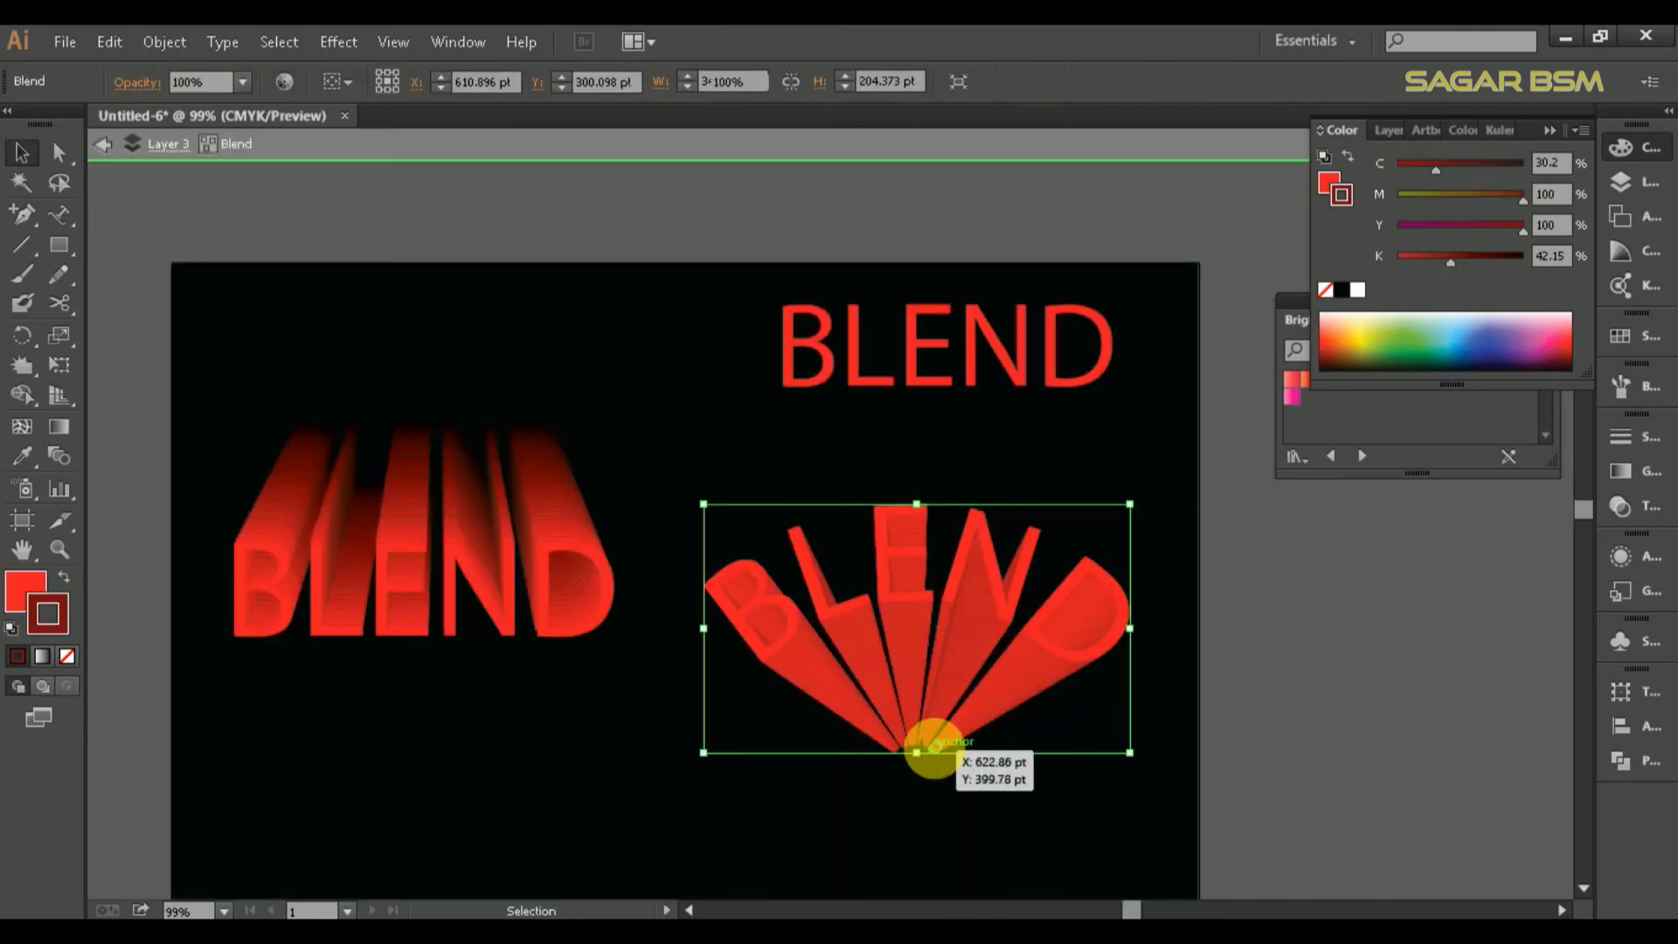
- Set the stroke and fill of the arched blend's small back text to black (000000), and leave isolation
{"action": "left_click", "coordinate": [912, 753]}
{"action": "left_click", "coordinate": [70, 622]}
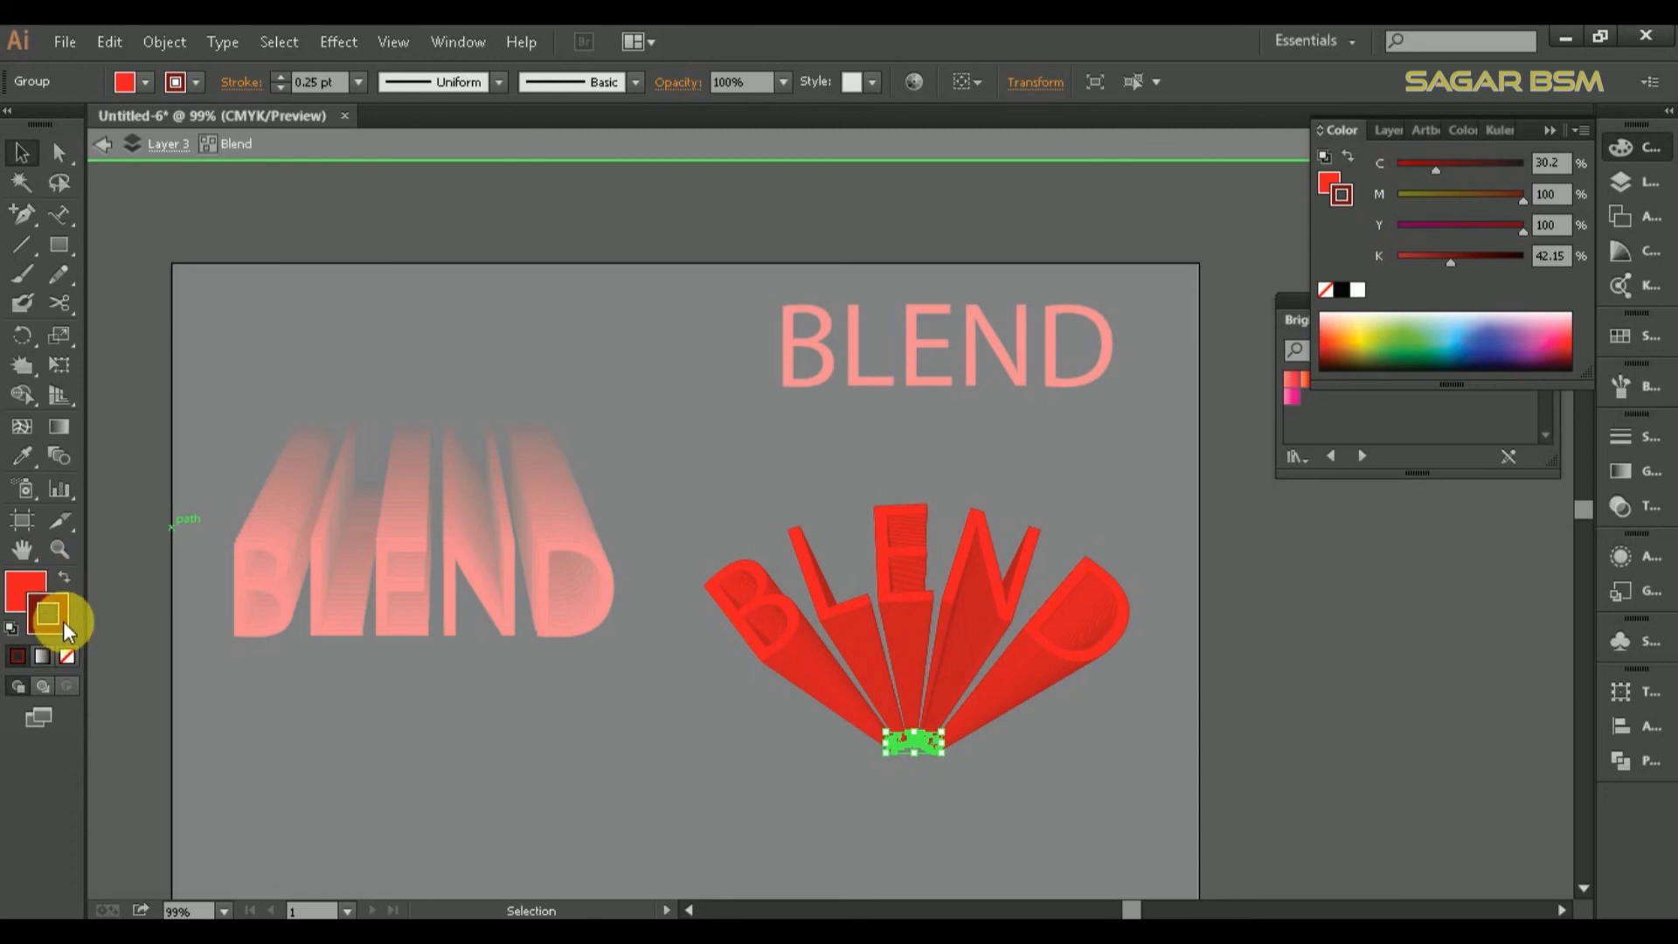
{"action": "double_click", "coordinate": [64, 626]}
{"action": "left_click", "coordinate": [1092, 743]}
{"action": "left_click", "coordinate": [1589, 435]}
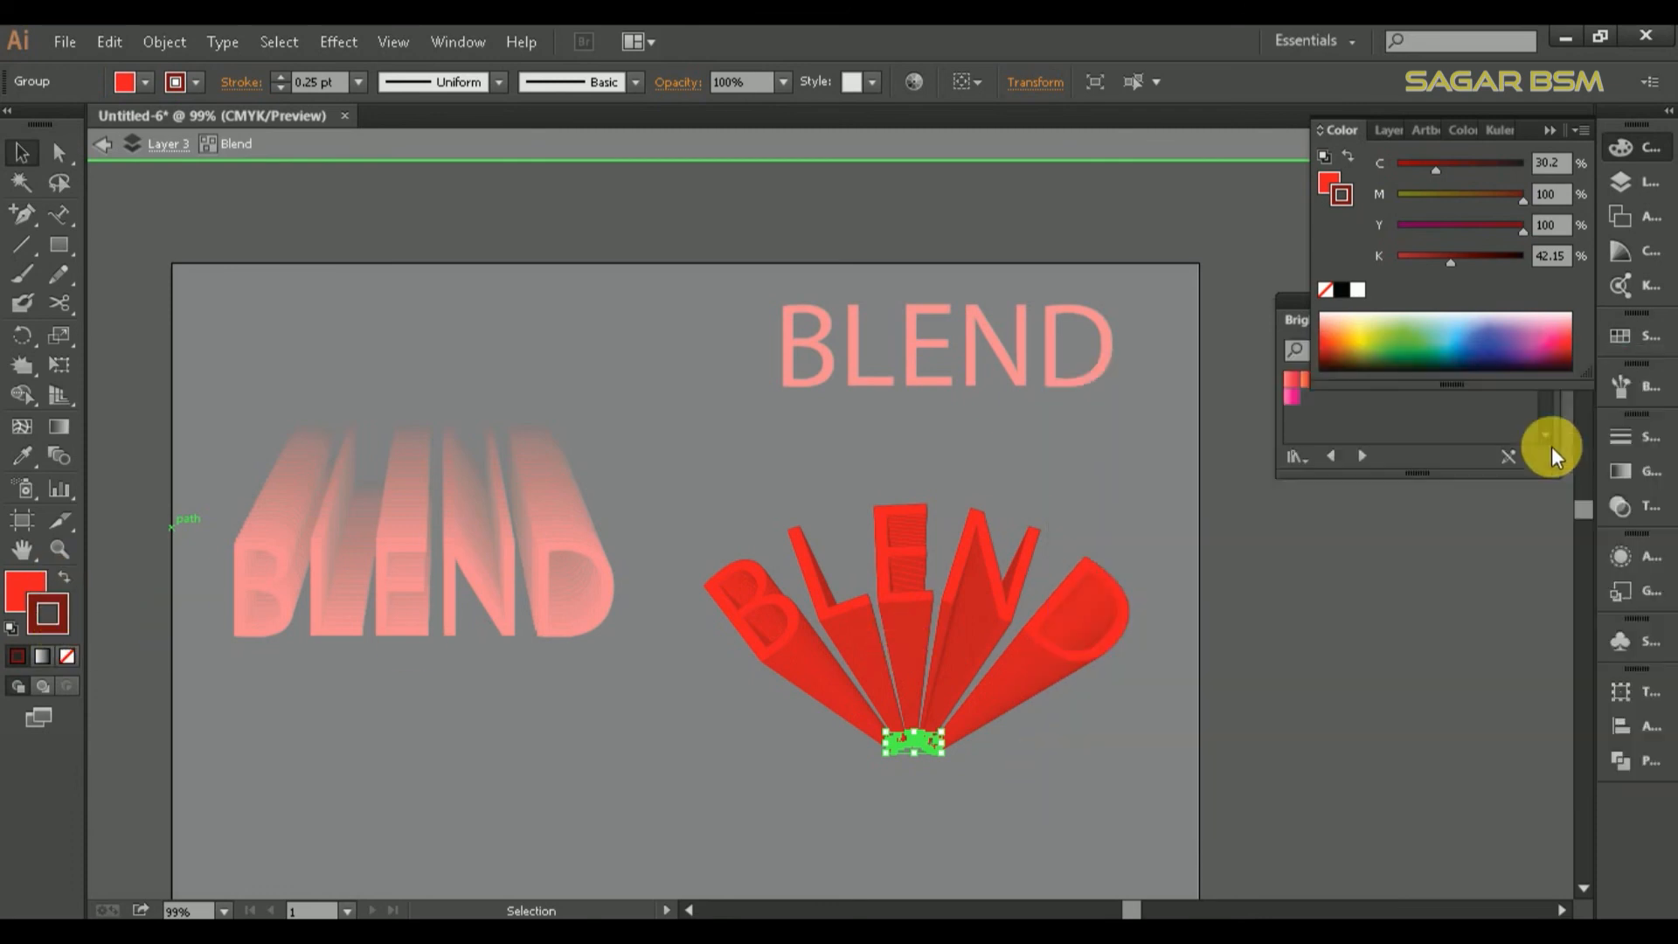
{"action": "double_click", "coordinate": [28, 587]}
{"action": "left_click", "coordinate": [1097, 739]}
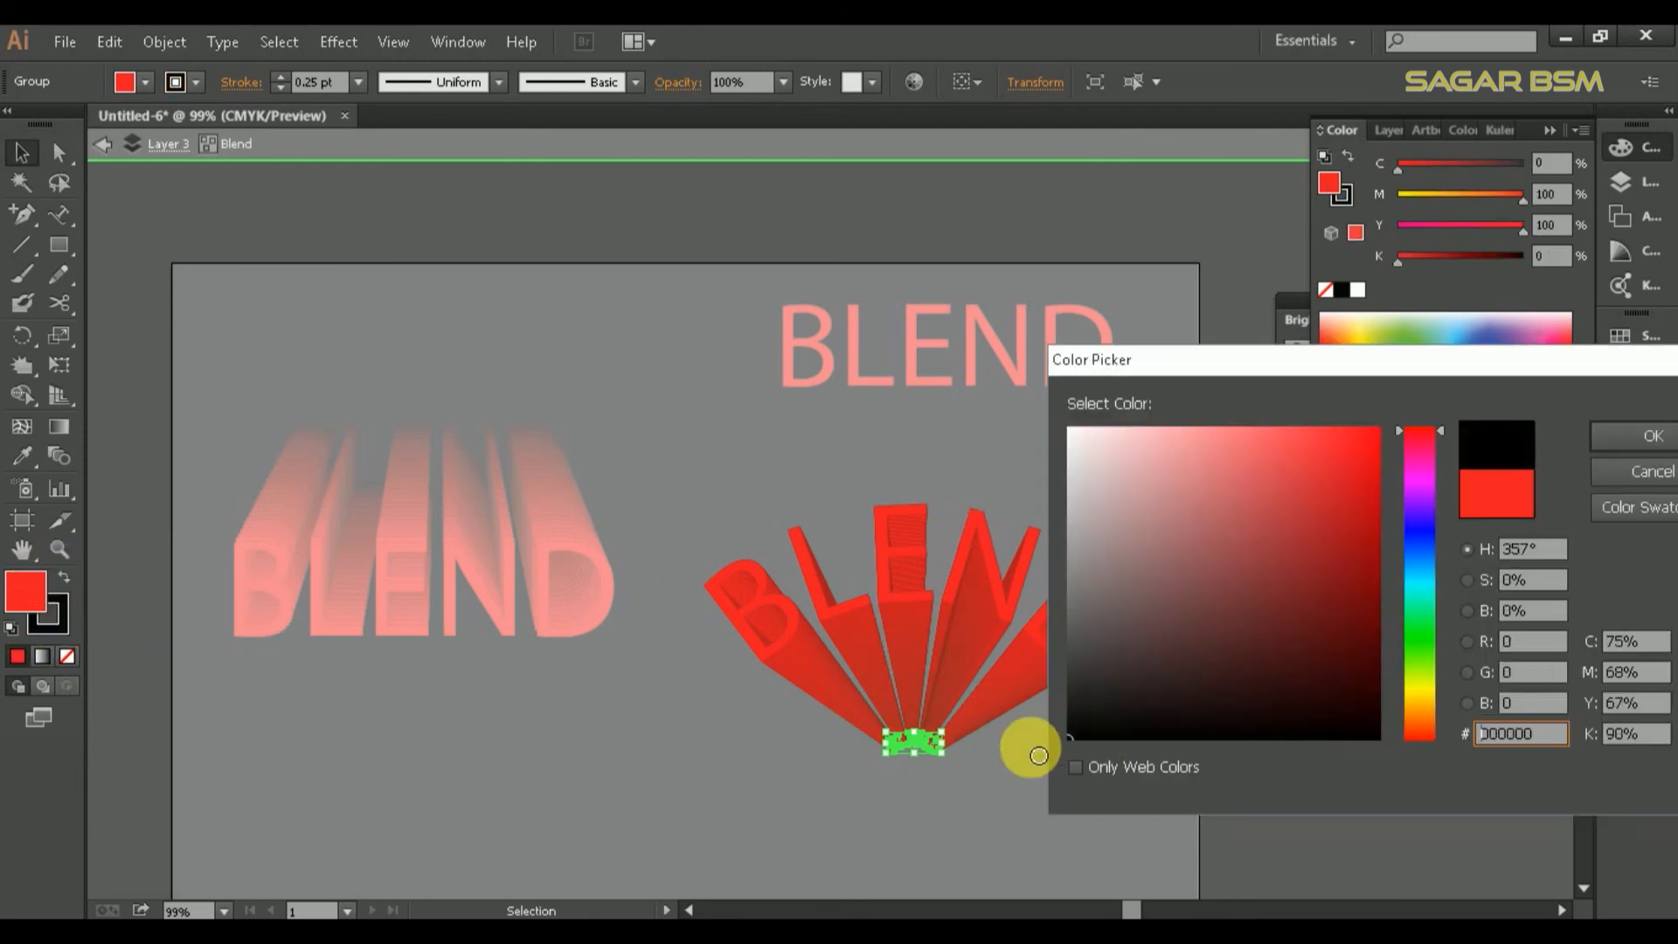
{"action": "left_click", "coordinate": [1600, 437]}
{"action": "double_click", "coordinate": [1331, 713]}
- Isolate the arched blend, give its large front text a white stroke, and leave isolation
{"action": "double_click", "coordinate": [1068, 657]}
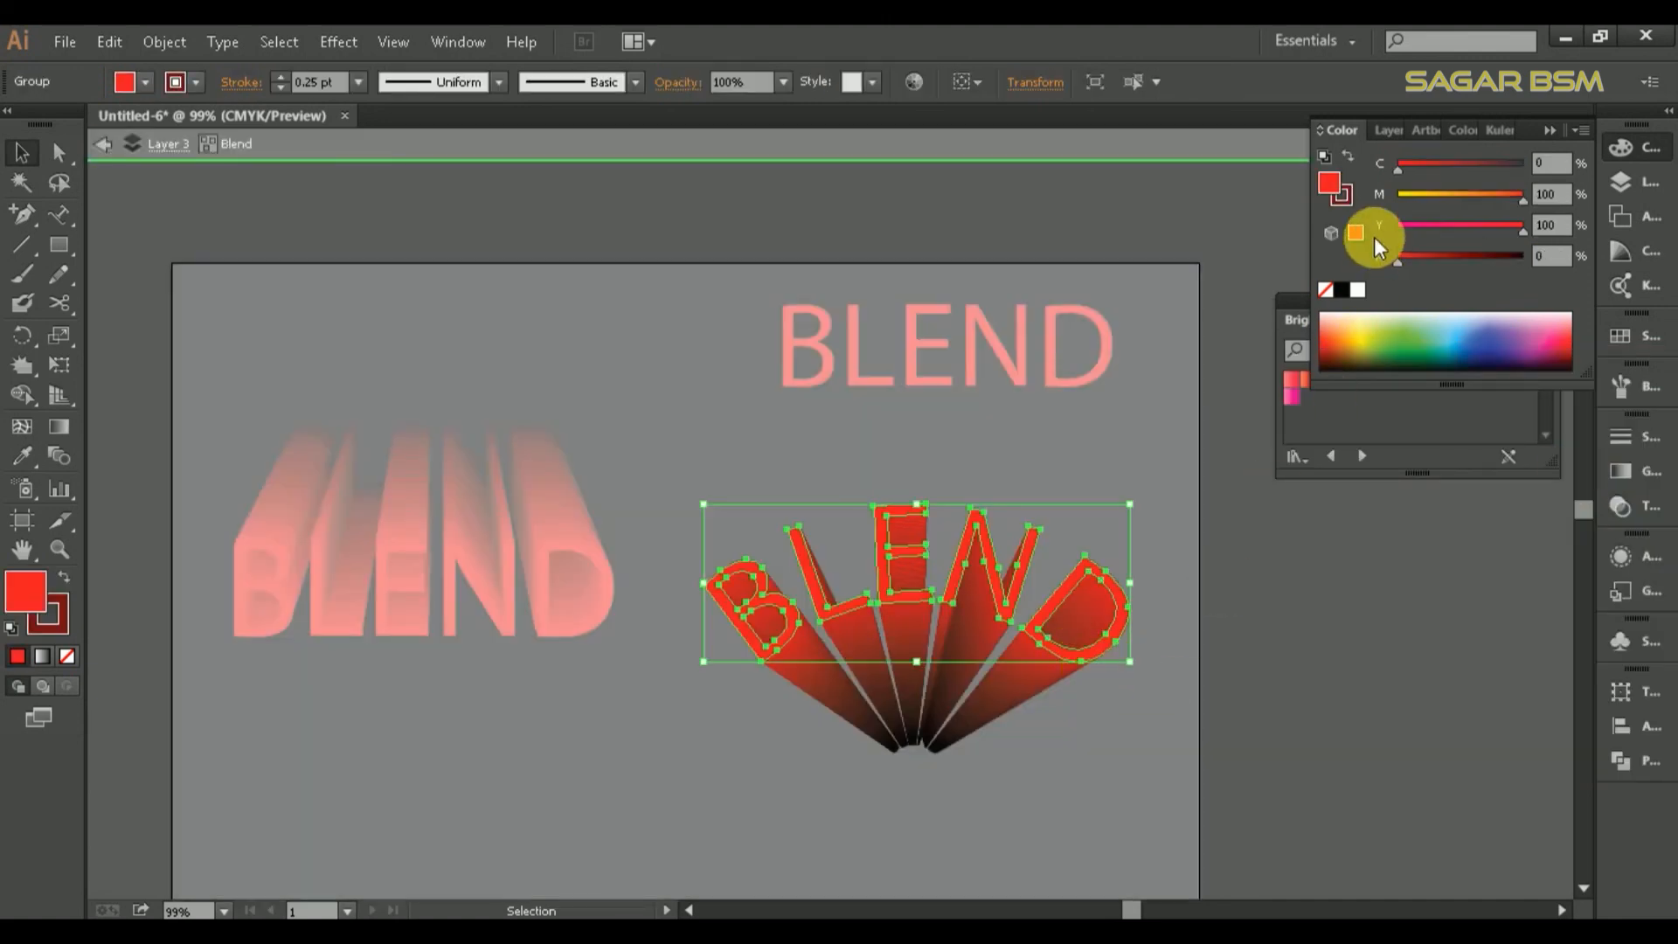
{"action": "left_click", "coordinate": [1364, 296]}
{"action": "double_click", "coordinate": [1306, 680]}
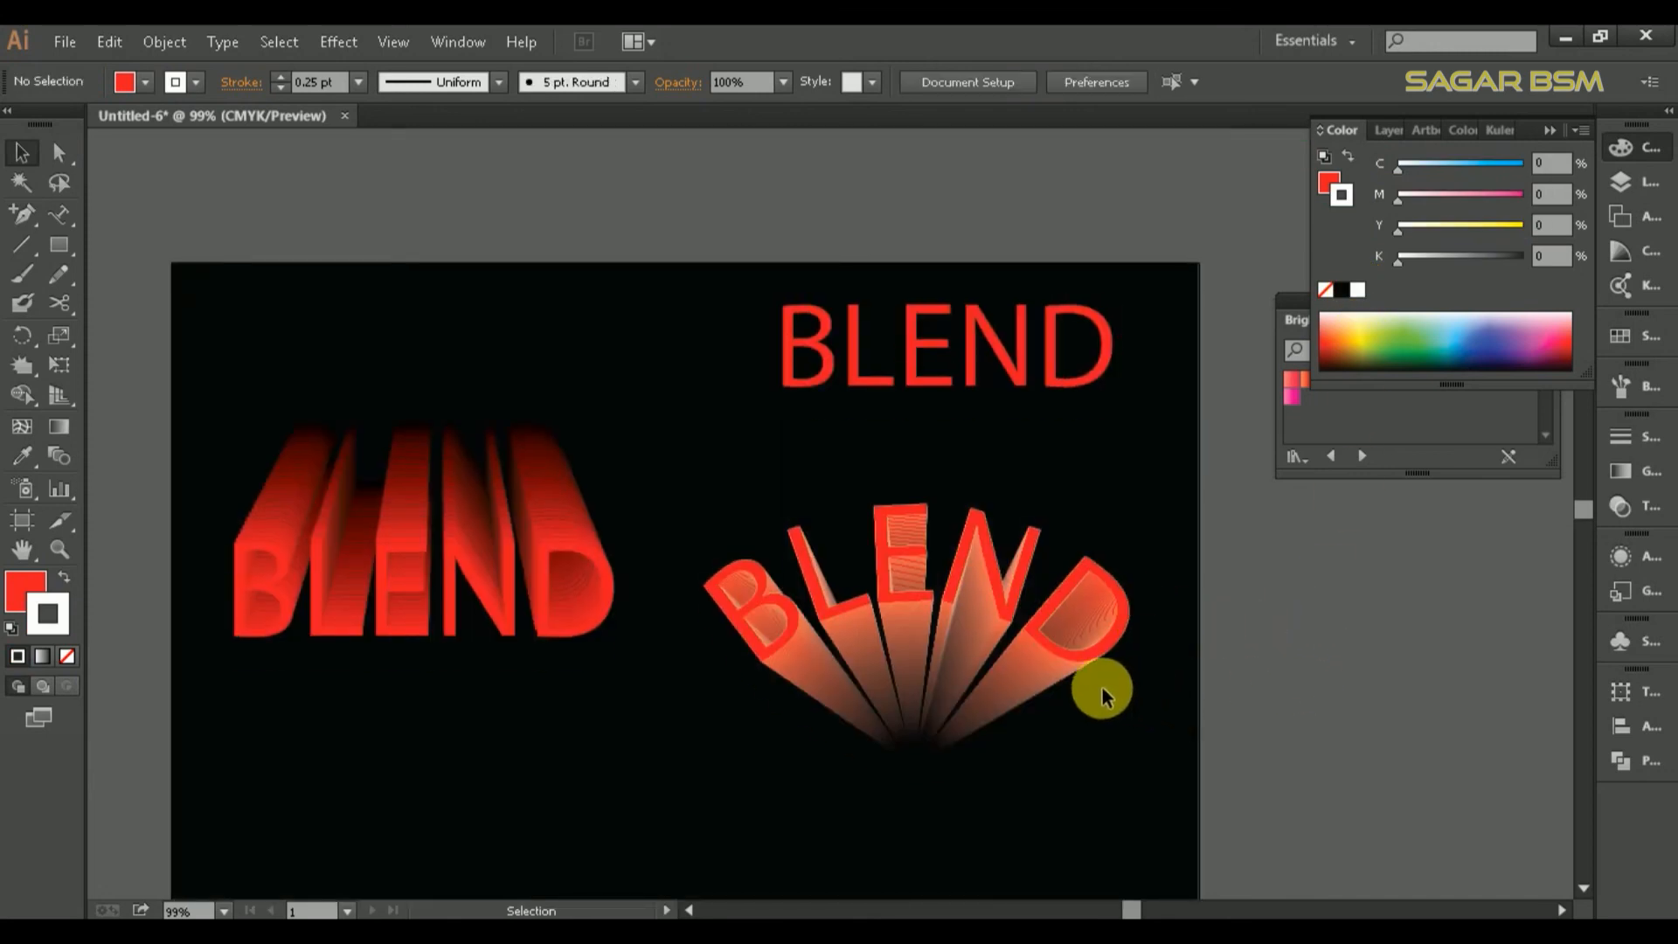
- Inside the arched blend, widen the small black back text at the base of the extrusion, and leave isolation
{"action": "left_click", "coordinate": [925, 739]}
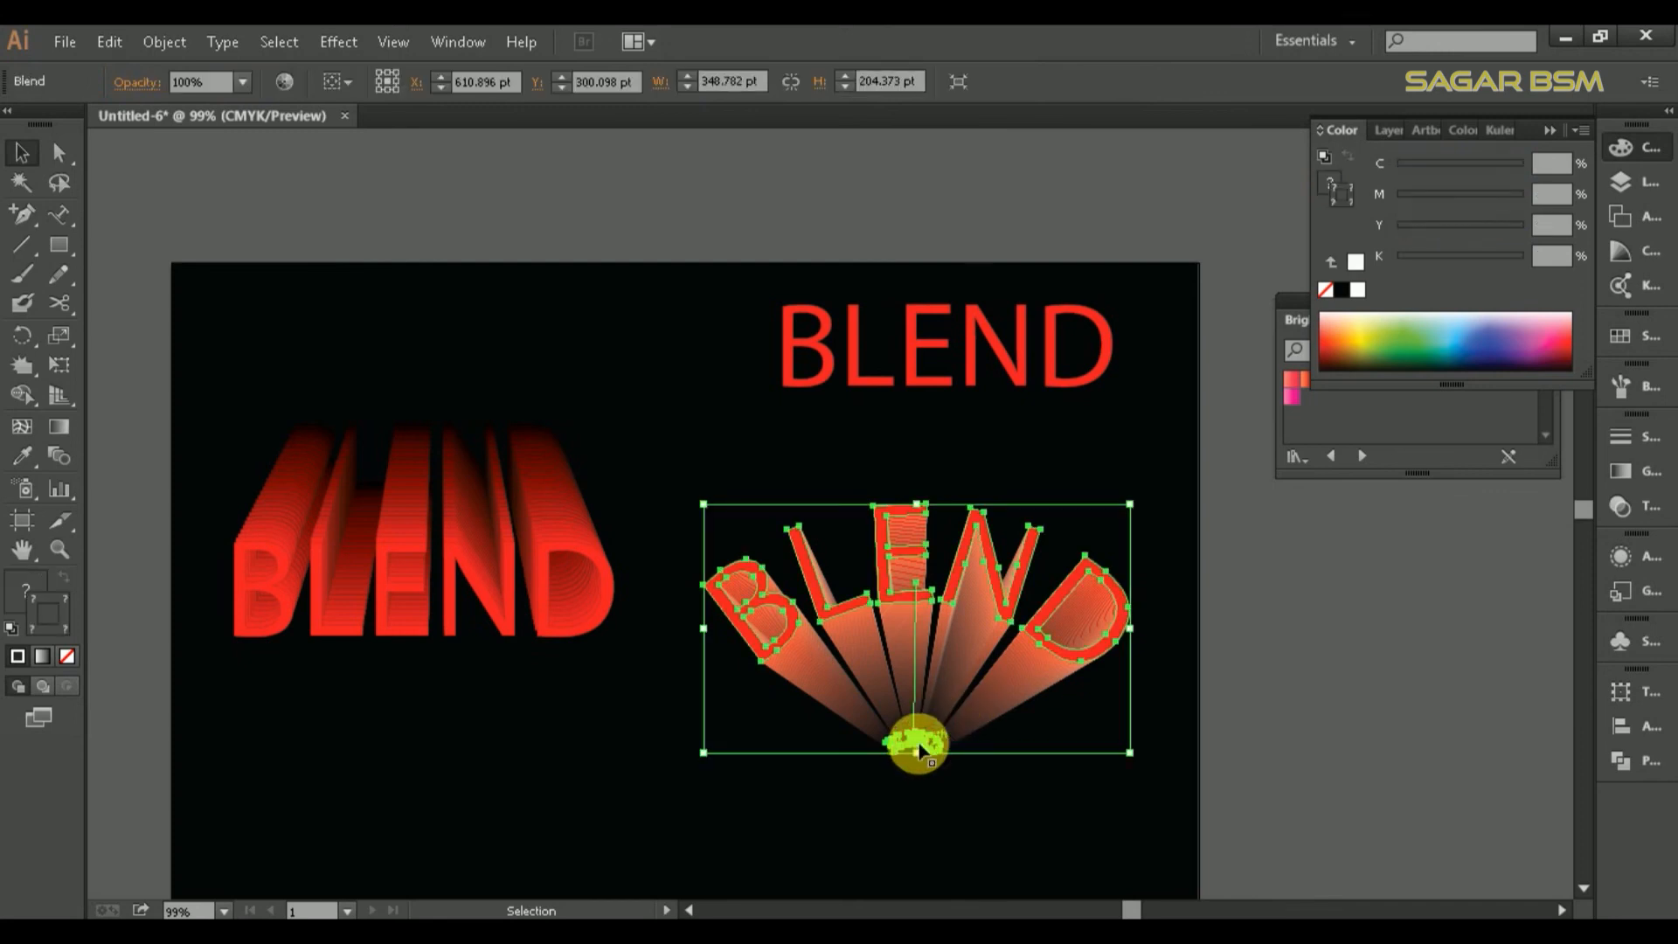
{"action": "left_click_drag", "start_coordinate": [914, 738], "coordinate": [934, 754]}
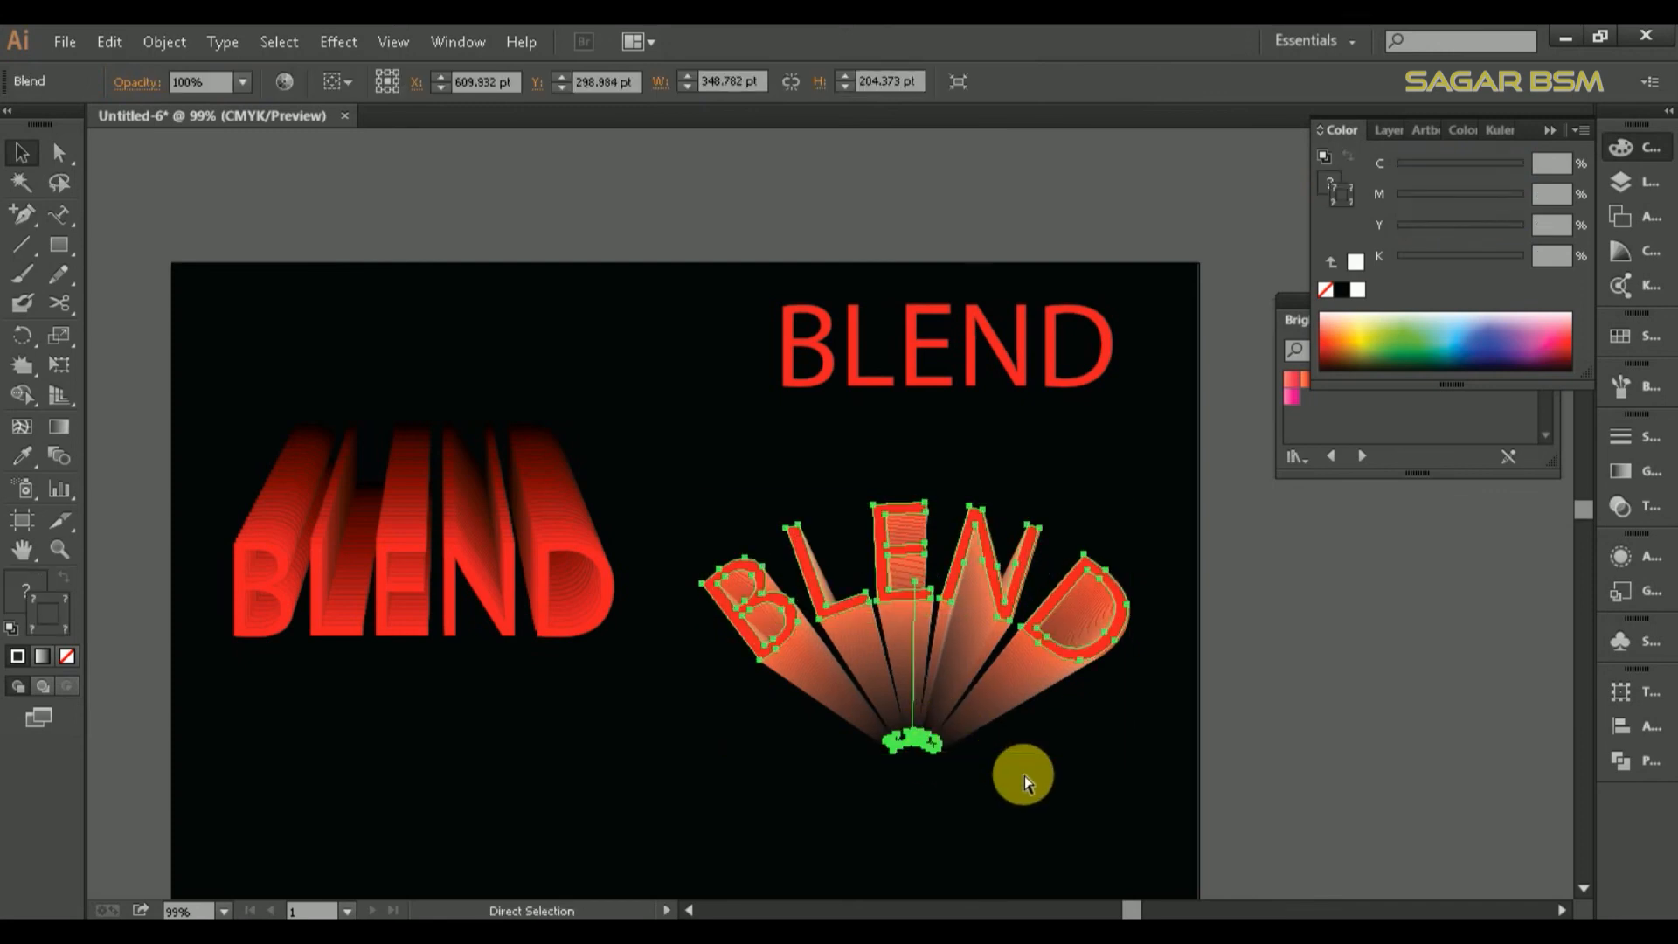
{"action": "double_click", "coordinate": [932, 749]}
{"action": "left_click", "coordinate": [930, 746]}
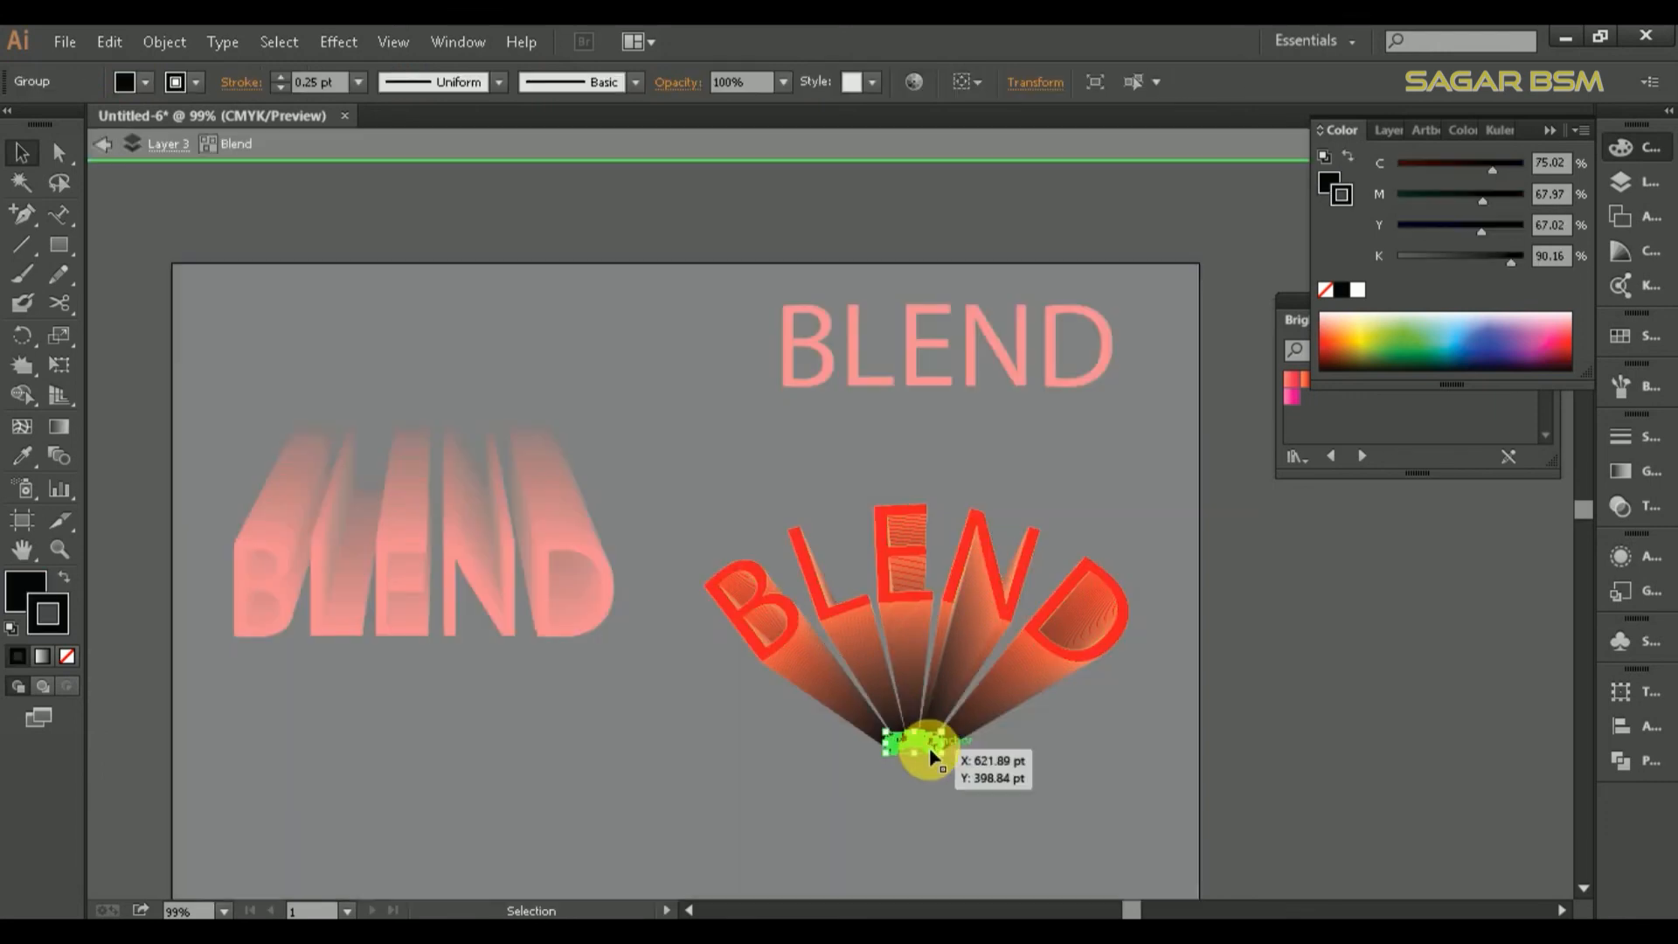
{"action": "left_click_drag", "start_coordinate": [916, 744], "coordinate": [1108, 778]}
{"action": "left_click", "coordinate": [1114, 779]}
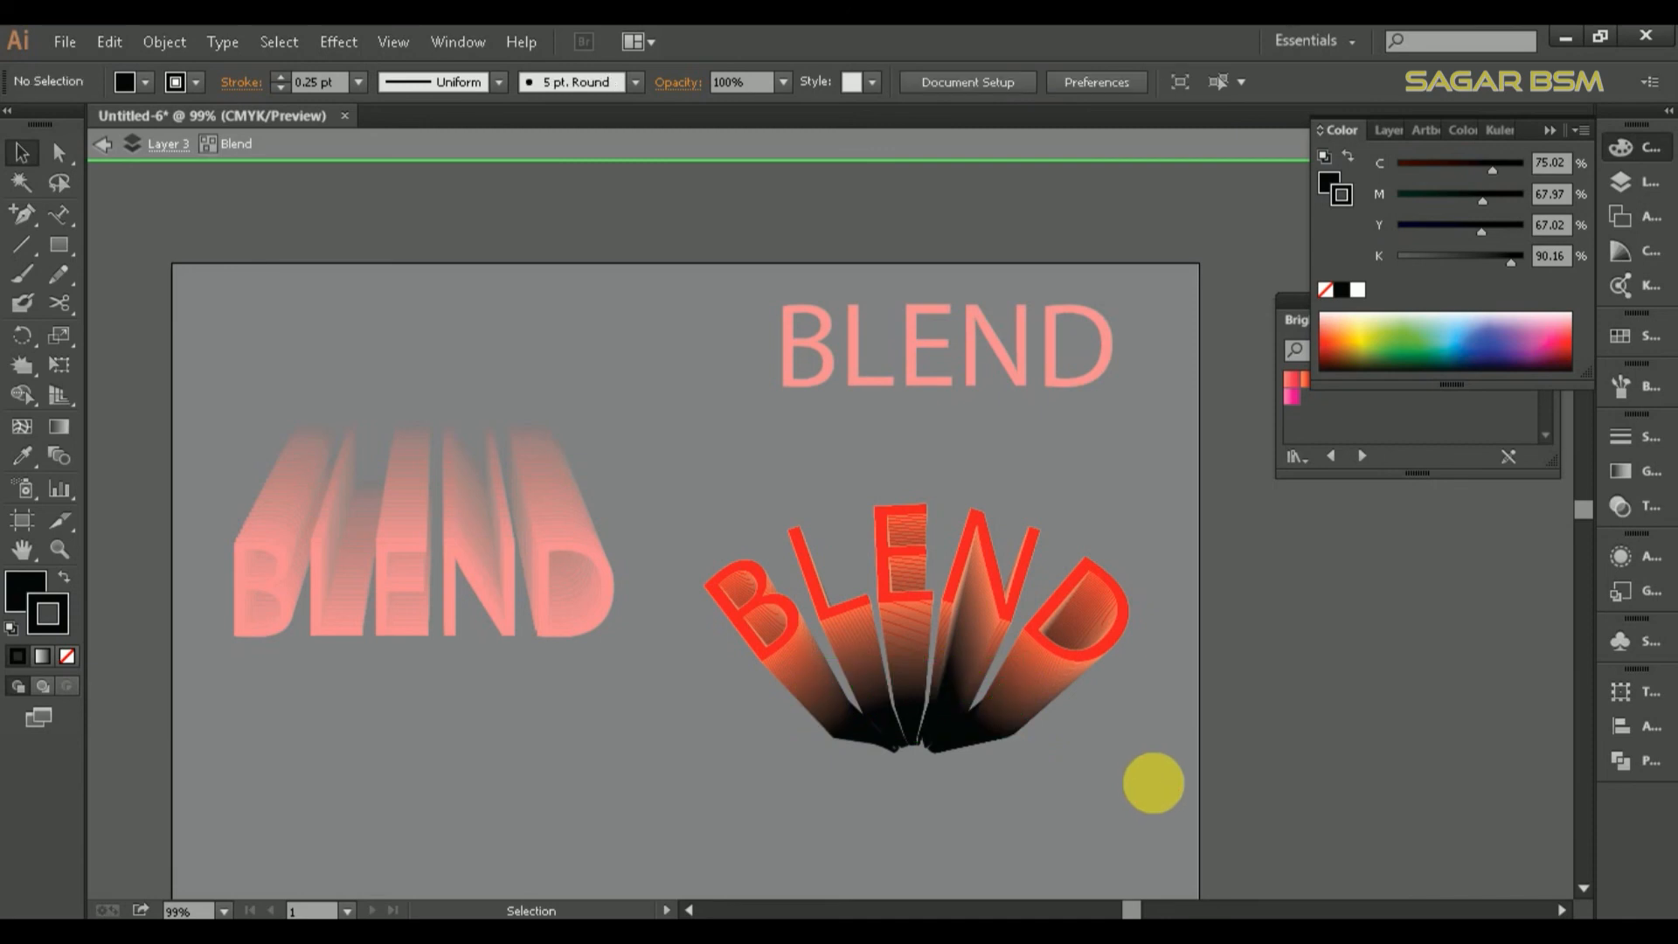
{"action": "double_click", "coordinate": [1304, 784]}
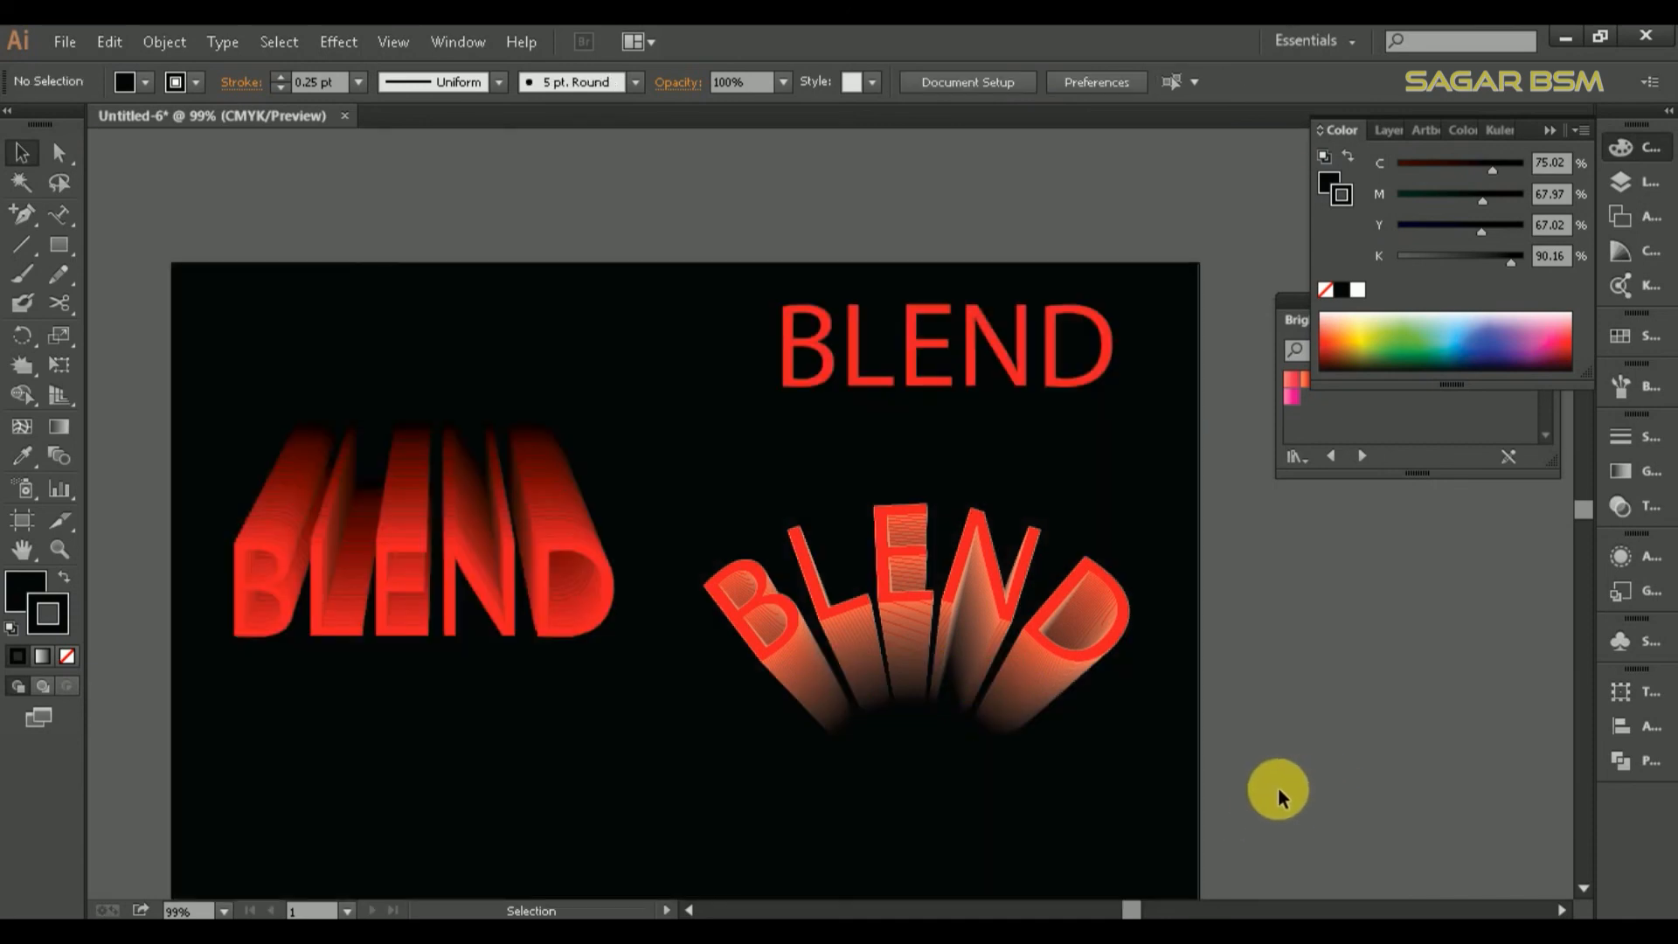
- Undo the back text's resizing and the front text's white stroke, and leave isolation
{"action": "key", "text": "ctrl+z"}
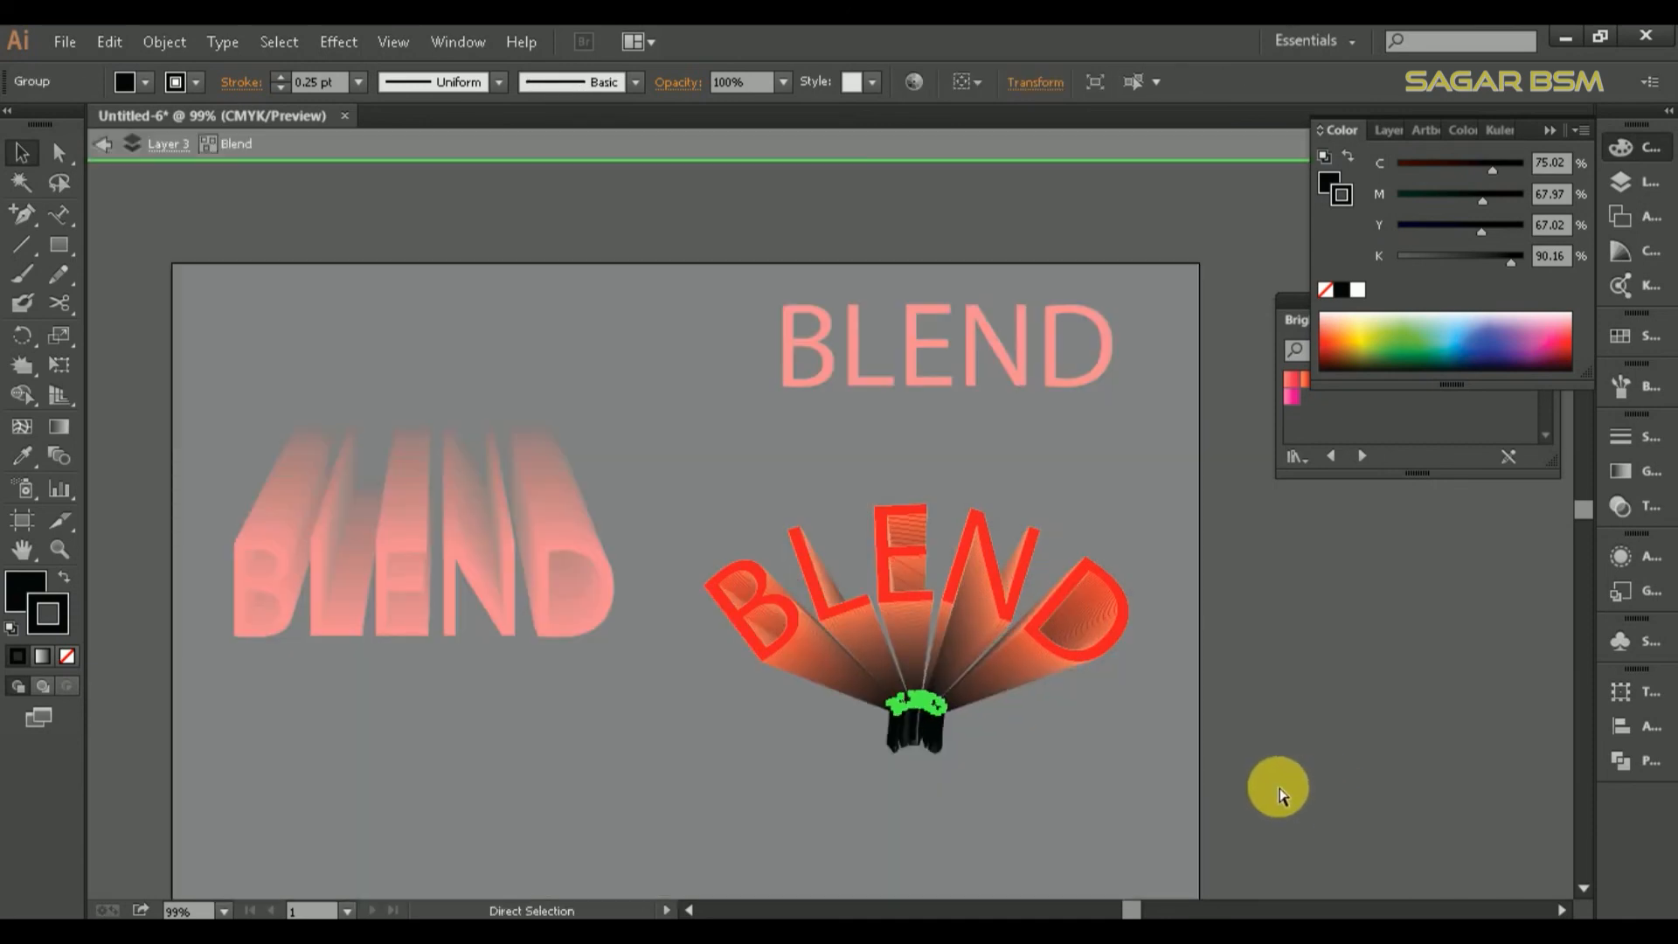
{"action": "key", "text": "ctrl+z"}
{"action": "key", "text": "ctrl+z"}
{"action": "left_click", "coordinate": [1135, 785]}
{"action": "double_click", "coordinate": [1063, 780]}
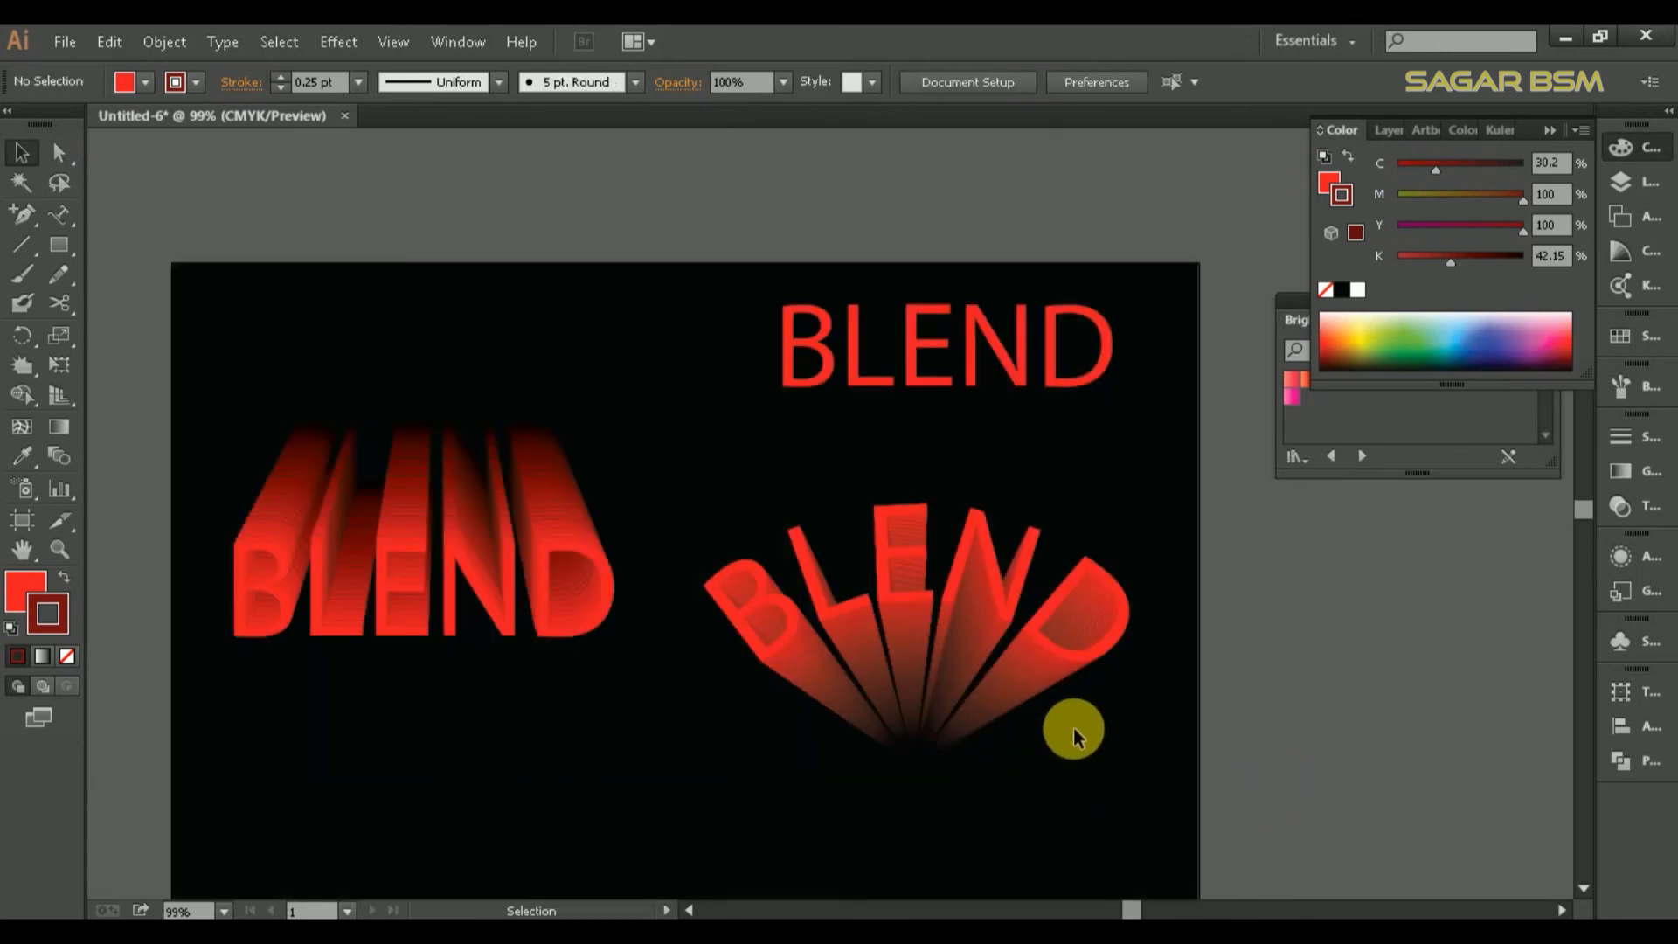
- Move the arched blend slightly up, set its front text's fill to yellow (M 0, Y 100), and leave isolation
{"action": "left_click_drag", "start_coordinate": [957, 718], "coordinate": [963, 688]}
{"action": "left_click", "coordinate": [1381, 715]}
{"action": "double_click", "coordinate": [1065, 655]}
{"action": "left_click", "coordinate": [1065, 655]}
{"action": "left_click", "coordinate": [33, 596]}
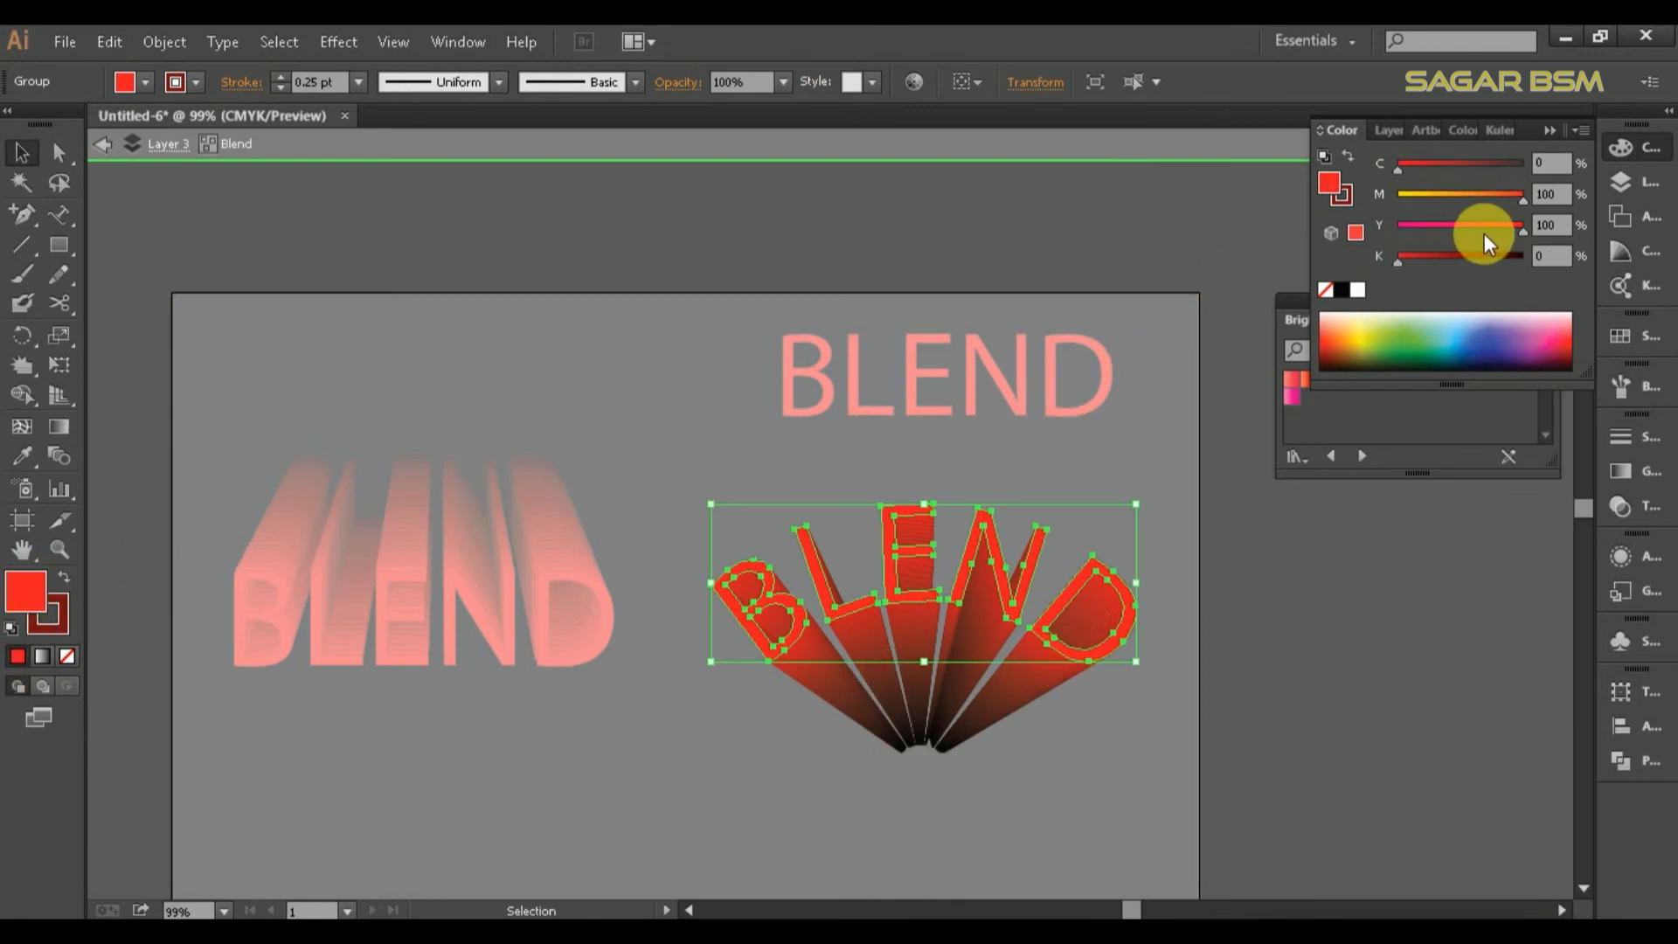
{"action": "left_click", "coordinate": [1385, 210]}
{"action": "double_click", "coordinate": [1413, 716]}
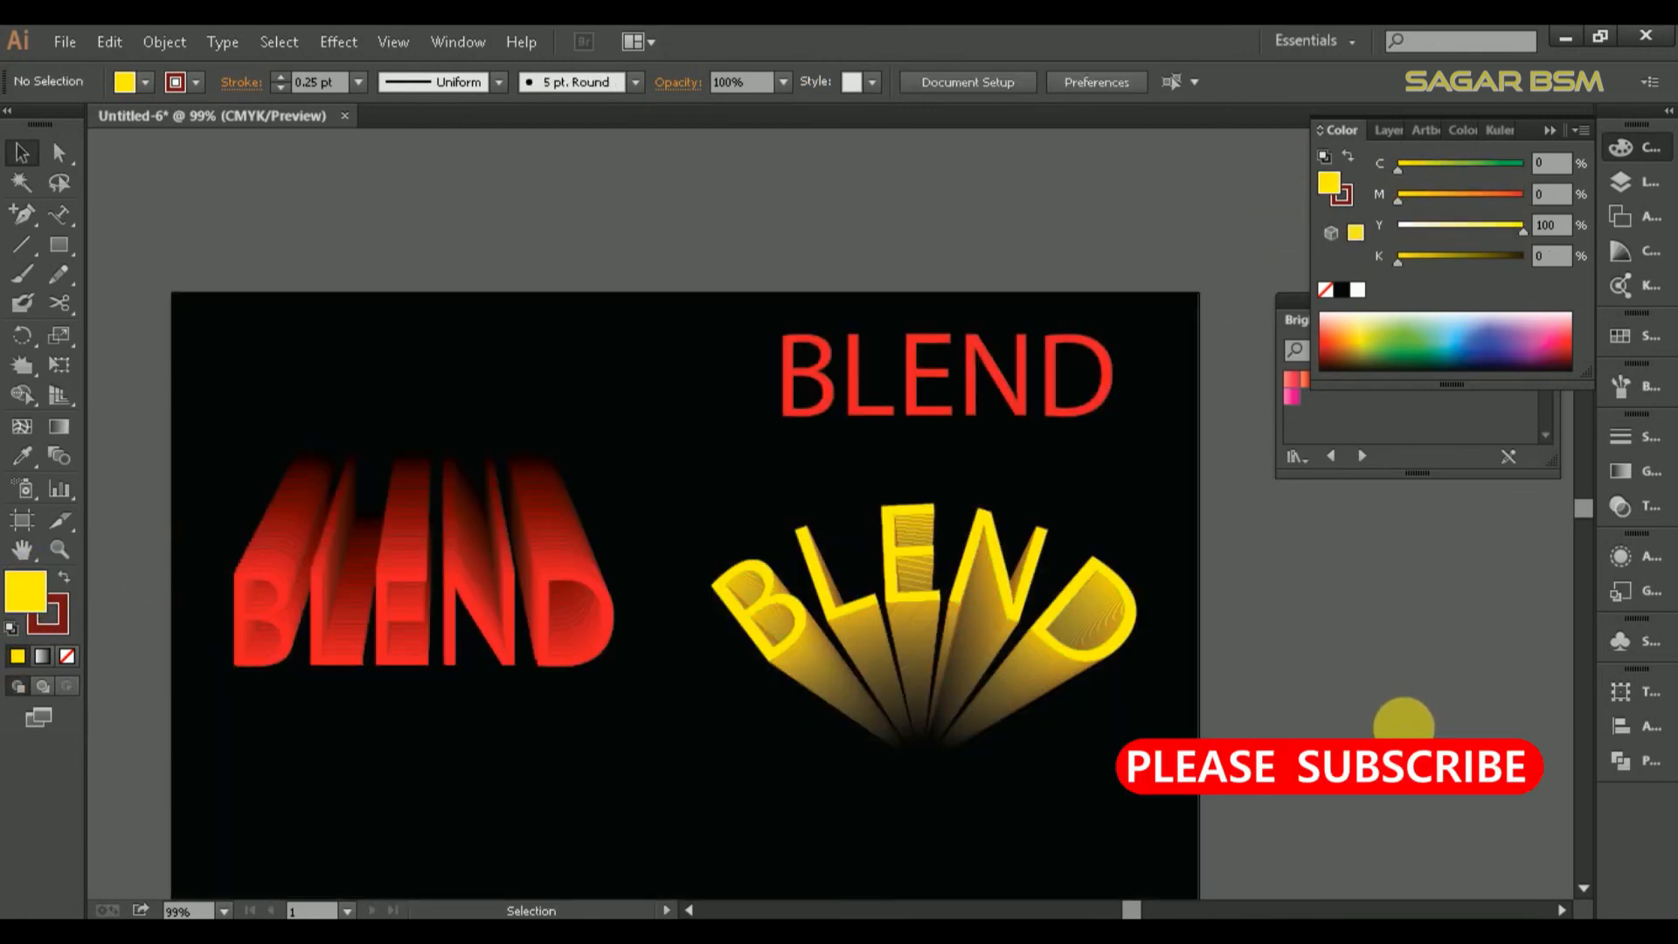
{"action": "scroll", "coordinate": [1296, 738], "scroll_direction": "down", "scroll_amount": 5}
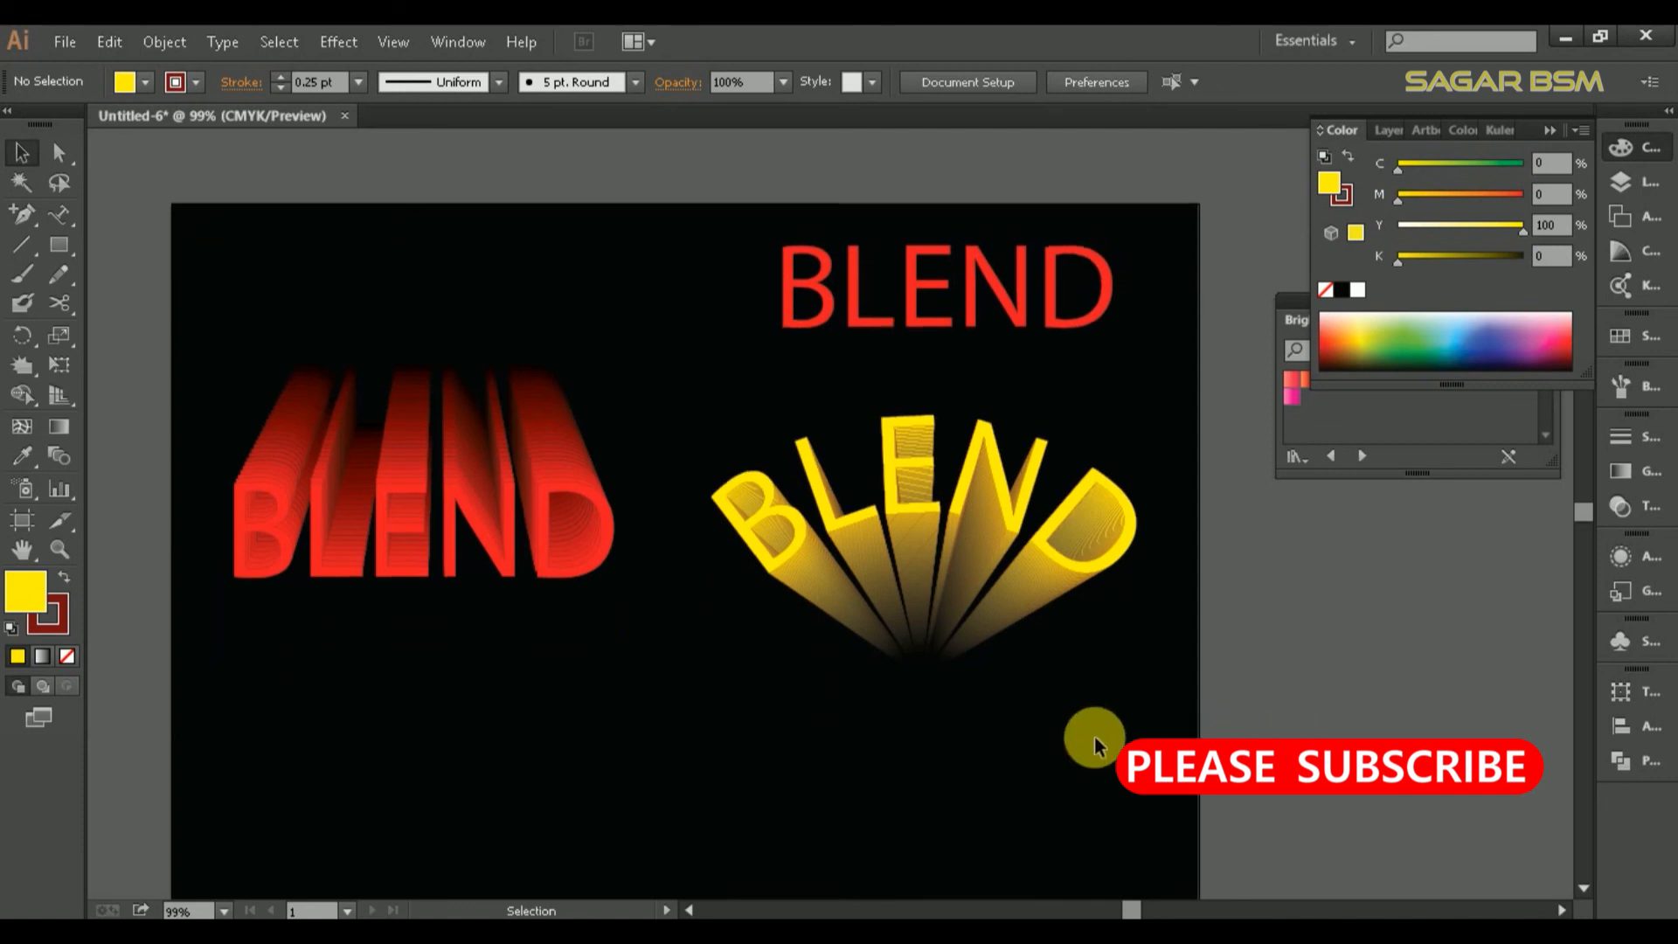